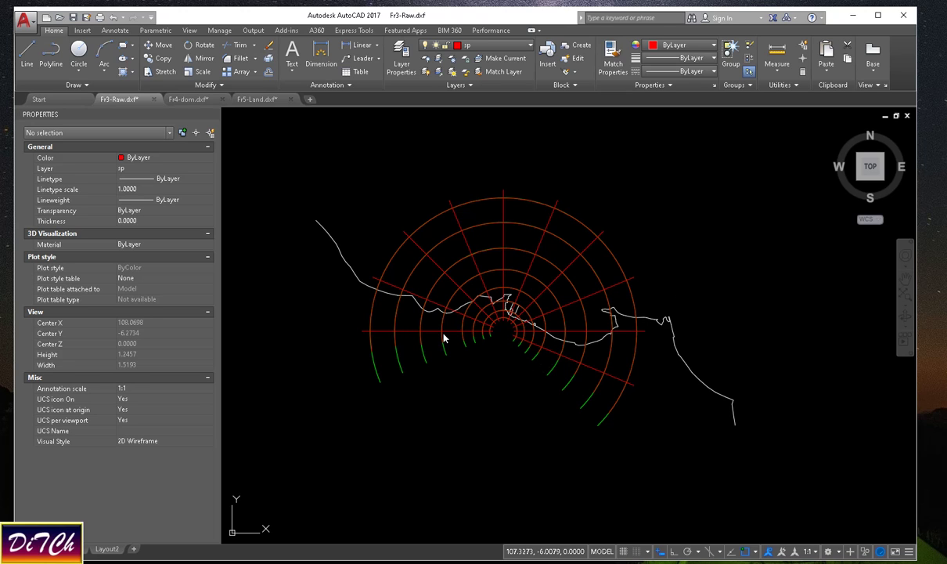
Examine the concentric arcs, radial lines and coastline in the Fr3-Raw drawing, including the harbour detail near the arc centre.
{"action": "scroll", "coordinate": [438, 330], "scroll_direction": "up", "scroll_amount": 2}
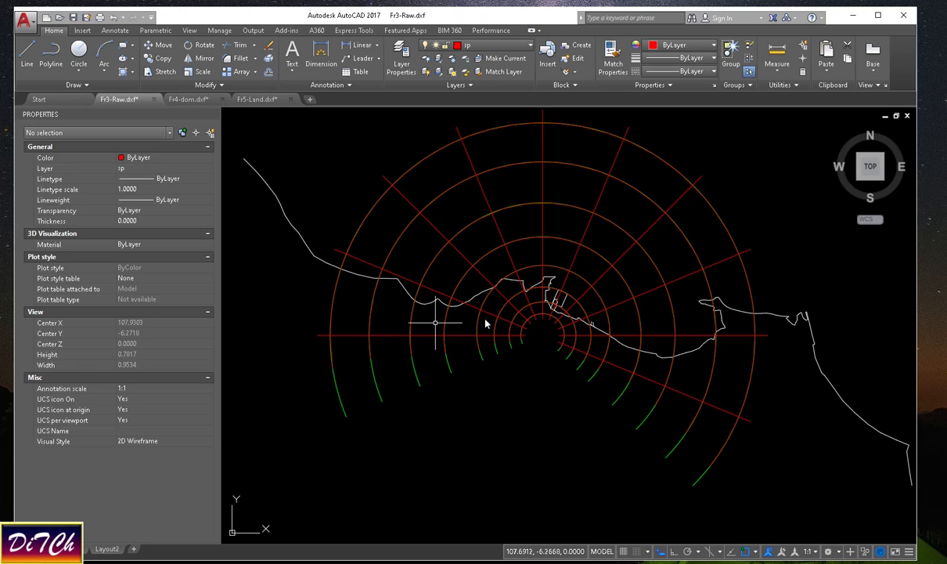
{"action": "scroll", "coordinate": [525, 321], "scroll_direction": "down", "scroll_amount": 3}
{"action": "scroll", "coordinate": [538, 260], "scroll_direction": "up", "scroll_amount": 3}
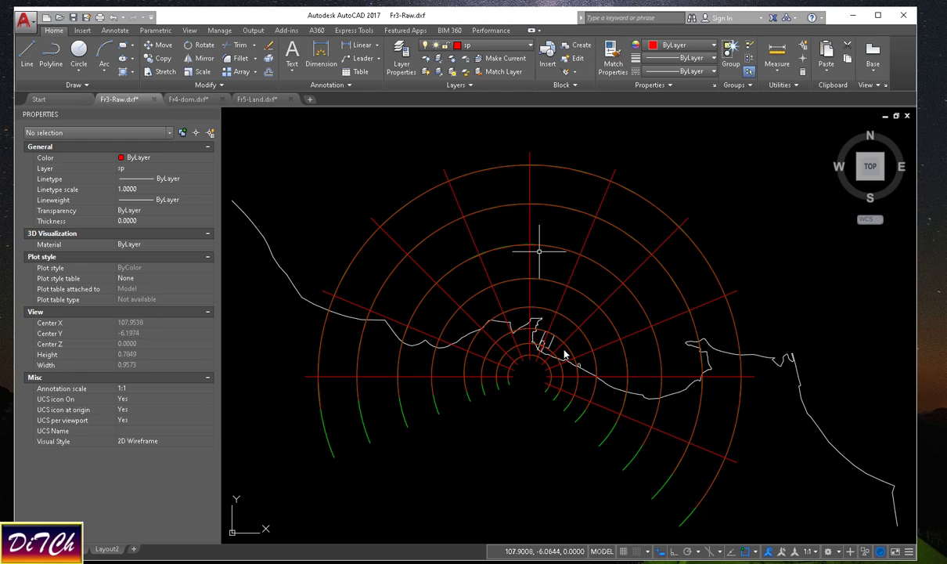
{"action": "scroll", "coordinate": [442, 342], "scroll_direction": "up", "scroll_amount": 5}
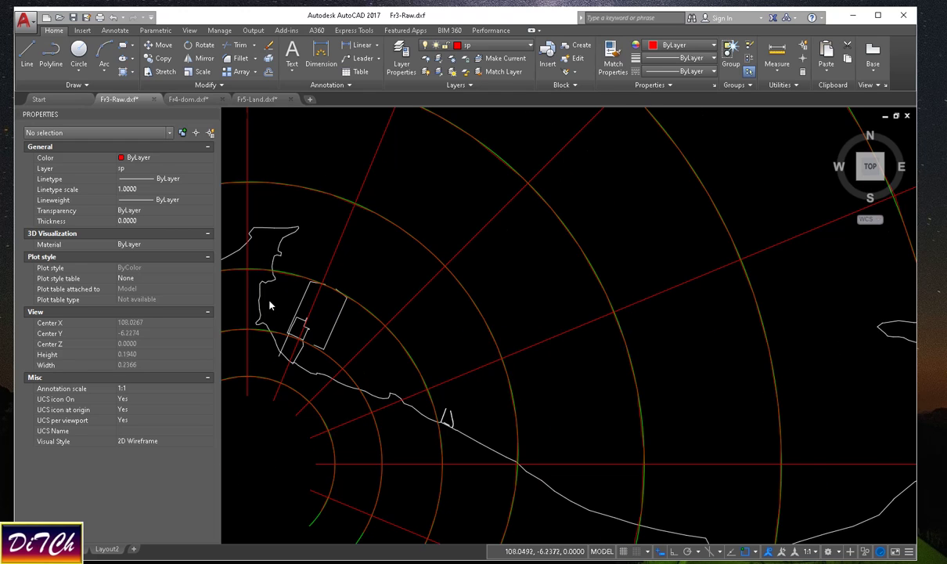
{"action": "scroll", "coordinate": [313, 314], "scroll_direction": "up", "scroll_amount": 5}
{"action": "scroll", "coordinate": [492, 316], "scroll_direction": "down", "scroll_amount": 6}
{"action": "scroll", "coordinate": [485, 318], "scroll_direction": "up", "scroll_amount": 4}
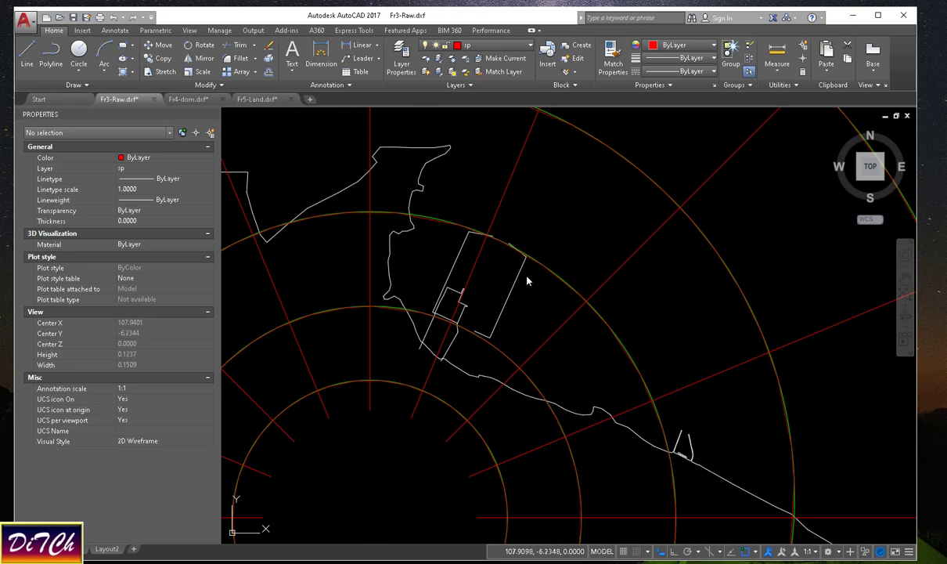
{"action": "scroll", "coordinate": [524, 304], "scroll_direction": "down", "scroll_amount": 6}
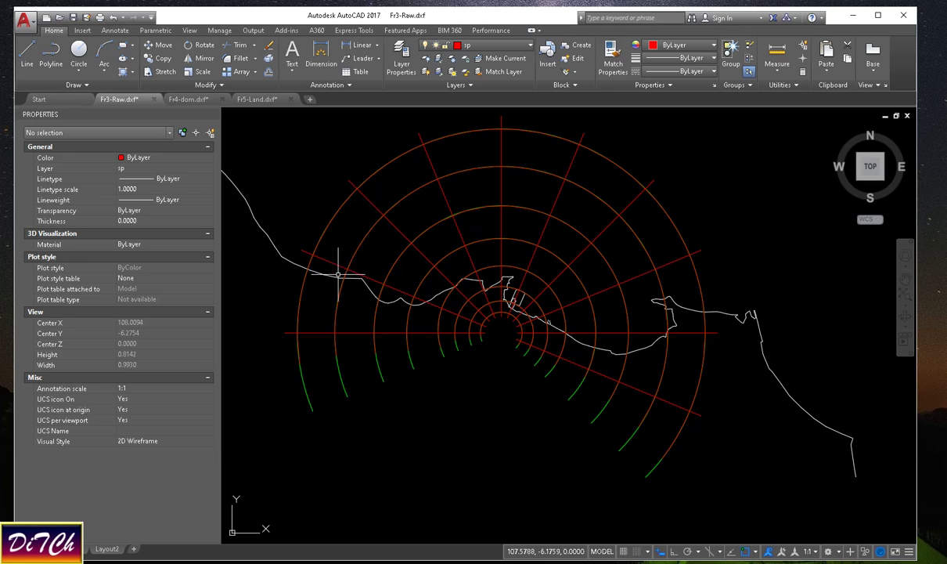
Check the object type of the outermost green arc on layer cr, then clear the selection.
{"action": "left_click", "coordinate": [309, 397]}
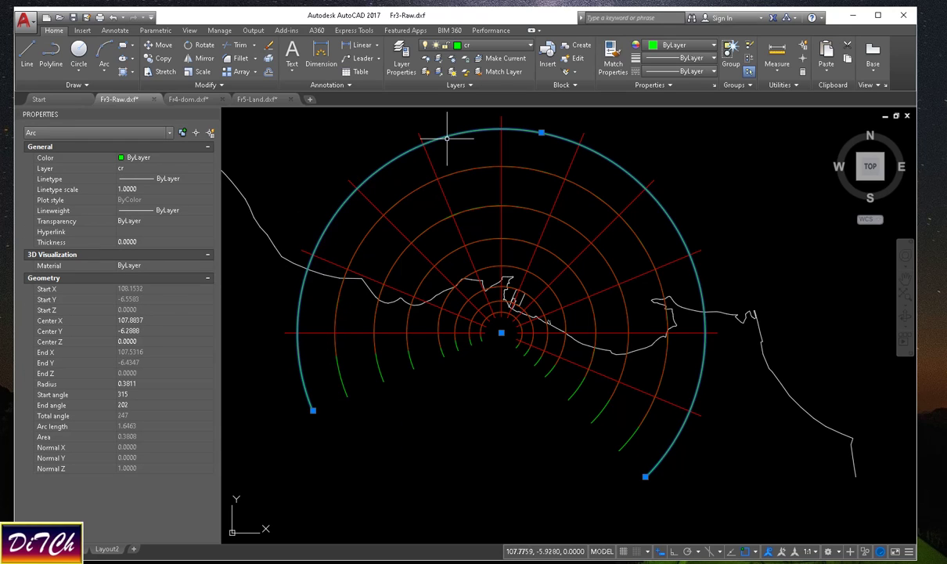
{"action": "left_click", "coordinate": [76, 136]}
{"action": "left_click", "coordinate": [76, 144]}
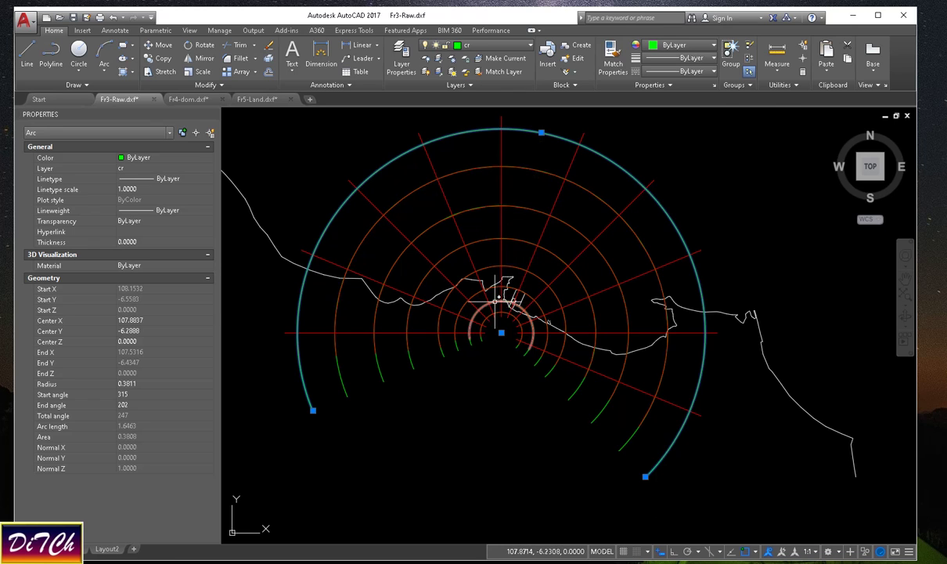
{"action": "scroll", "coordinate": [501, 302], "scroll_direction": "up", "scroll_amount": 4}
{"action": "scroll", "coordinate": [521, 338], "scroll_direction": "down", "scroll_amount": 4}
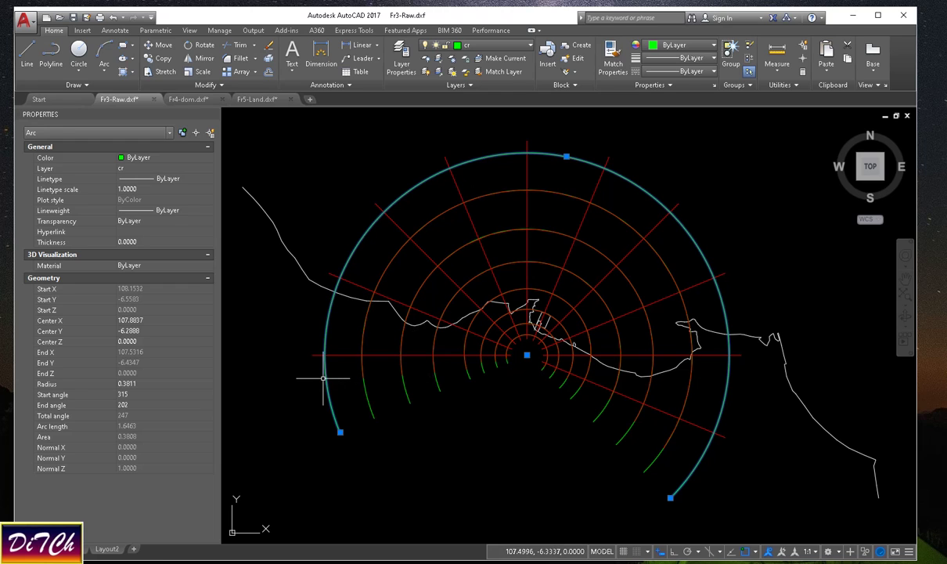
{"action": "key", "text": "Escape"}
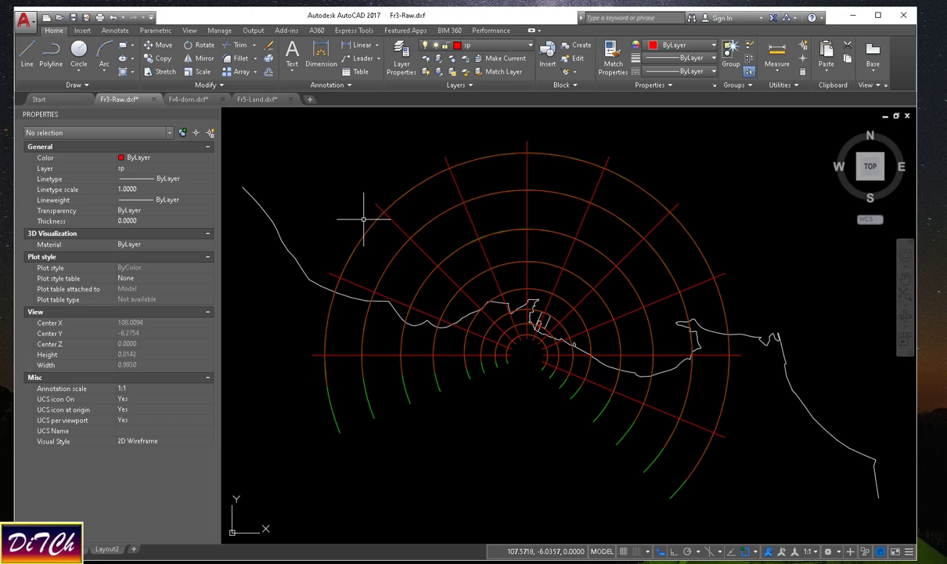
Check the object type of the outermost red curve on layer sp, then clear the selection.
{"action": "left_click", "coordinate": [331, 327]}
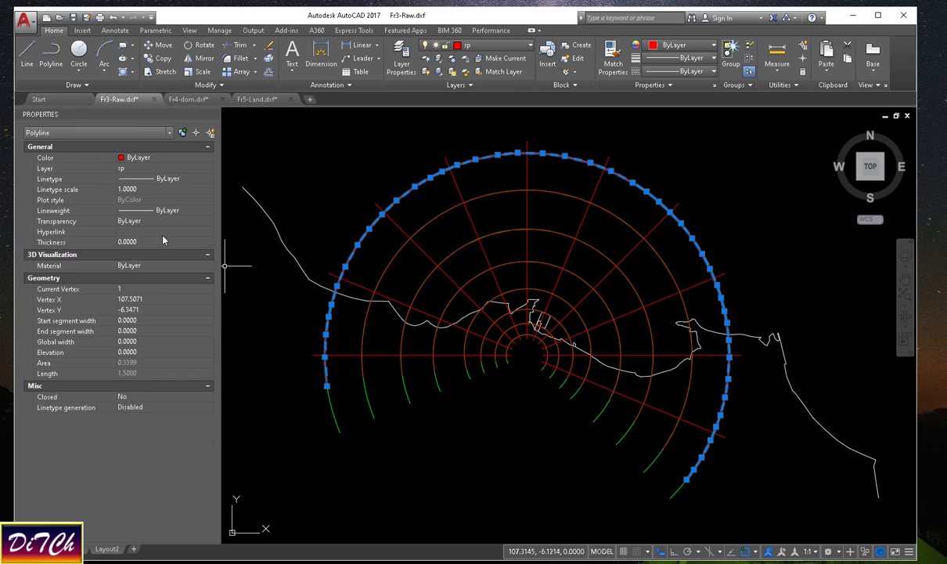
{"action": "left_click", "coordinate": [87, 134]}
{"action": "left_click", "coordinate": [86, 140]}
{"action": "key", "text": "Delete"}
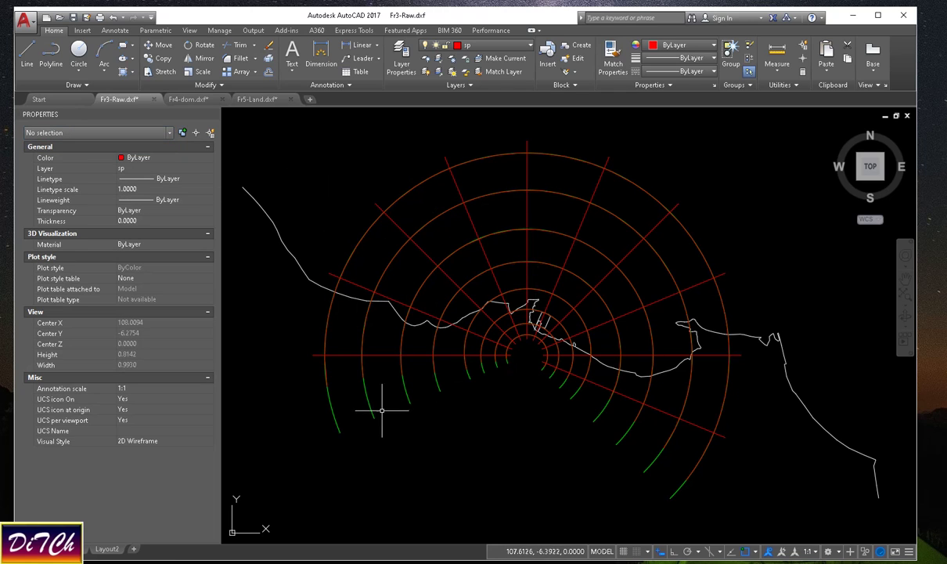
Delete all eight concentric green arcs on layer cr, leaving the red polylines on layer sp in place.
{"action": "left_click", "coordinate": [338, 429]}
{"action": "left_click", "coordinate": [373, 414]}
{"action": "left_click", "coordinate": [410, 404]}
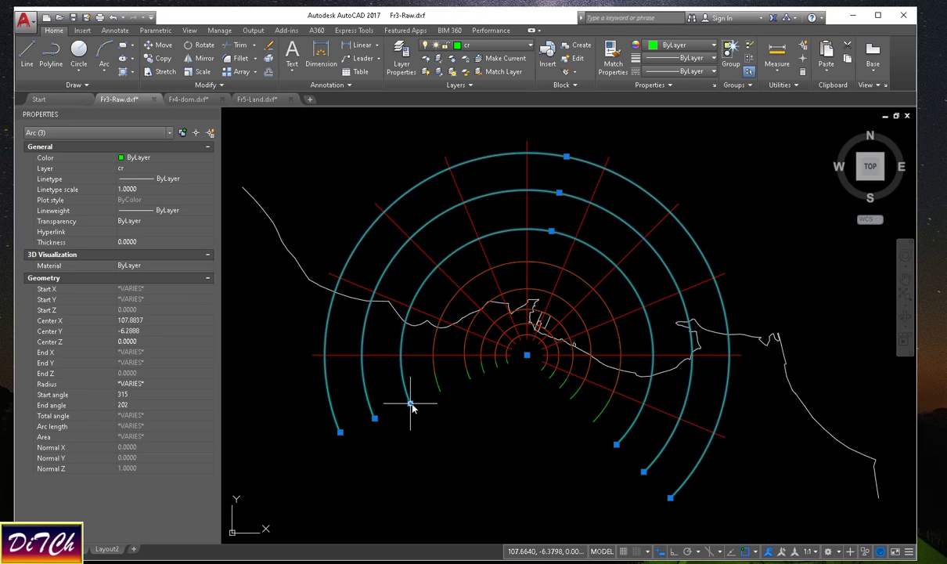
{"action": "left_click", "coordinate": [435, 387]}
{"action": "left_click", "coordinate": [465, 382]}
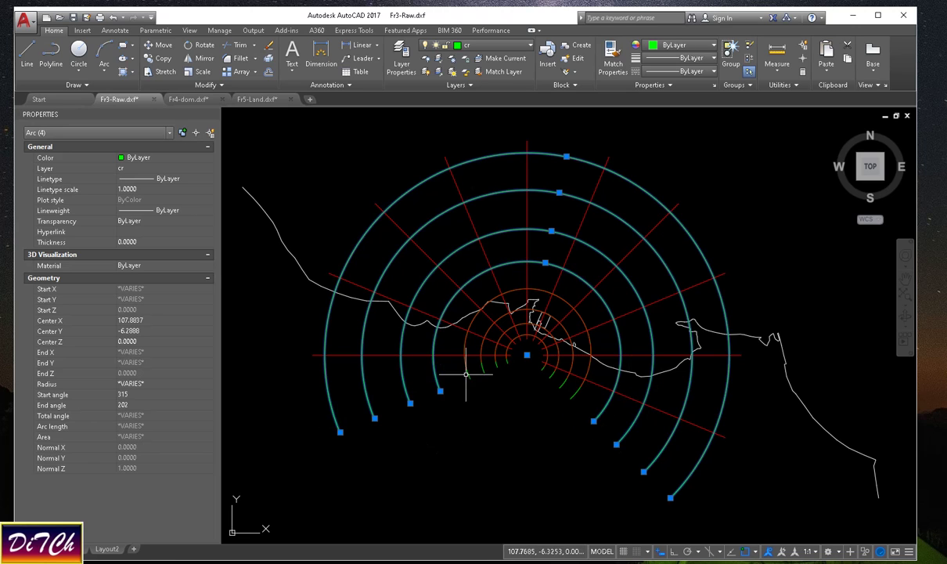
{"action": "left_click", "coordinate": [508, 368]}
{"action": "scroll", "coordinate": [506, 368], "scroll_direction": "up", "scroll_amount": 3}
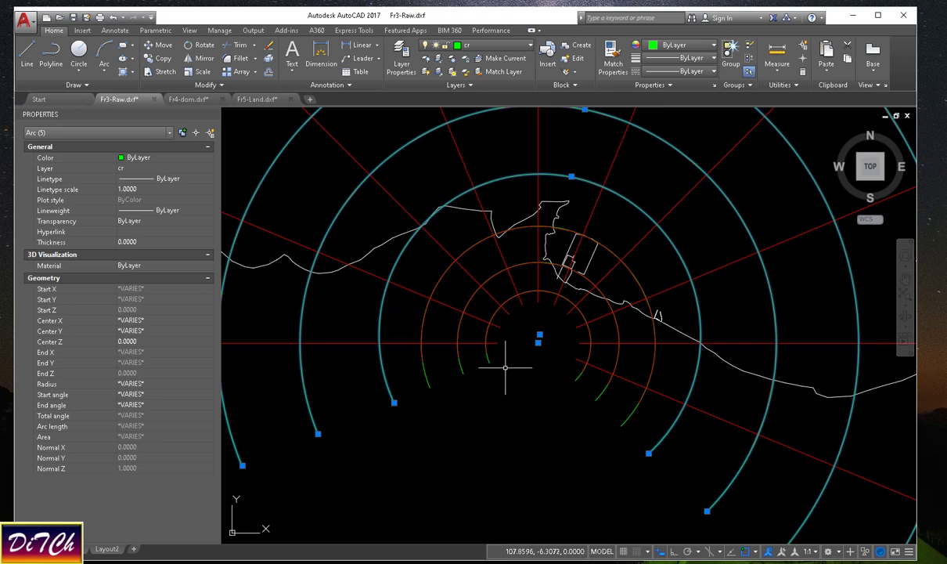
{"action": "left_click", "coordinate": [493, 369]}
{"action": "left_click", "coordinate": [491, 366]}
{"action": "left_click", "coordinate": [433, 380]}
{"action": "left_click", "coordinate": [407, 361]}
{"action": "scroll", "coordinate": [507, 385], "scroll_direction": "down", "scroll_amount": 3}
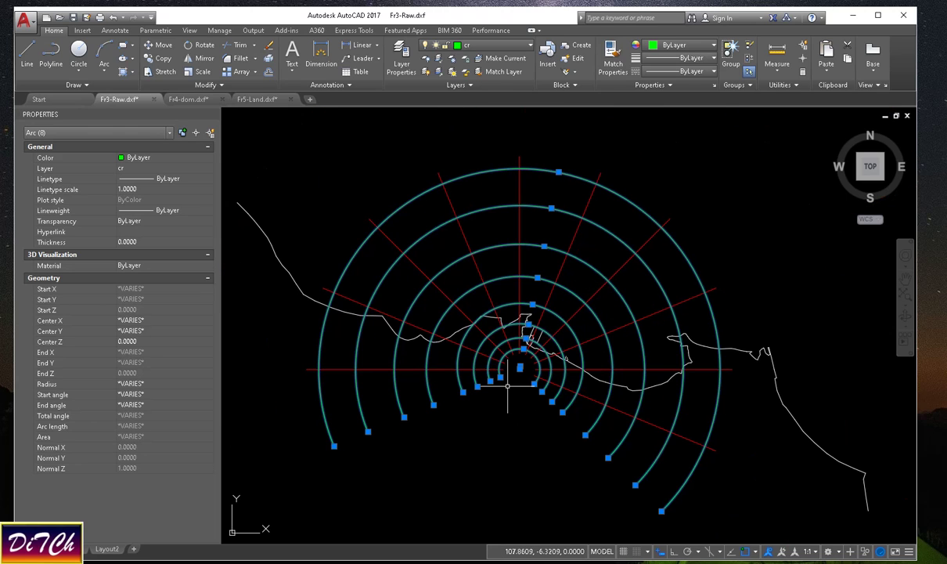
{"action": "key", "text": "Delete"}
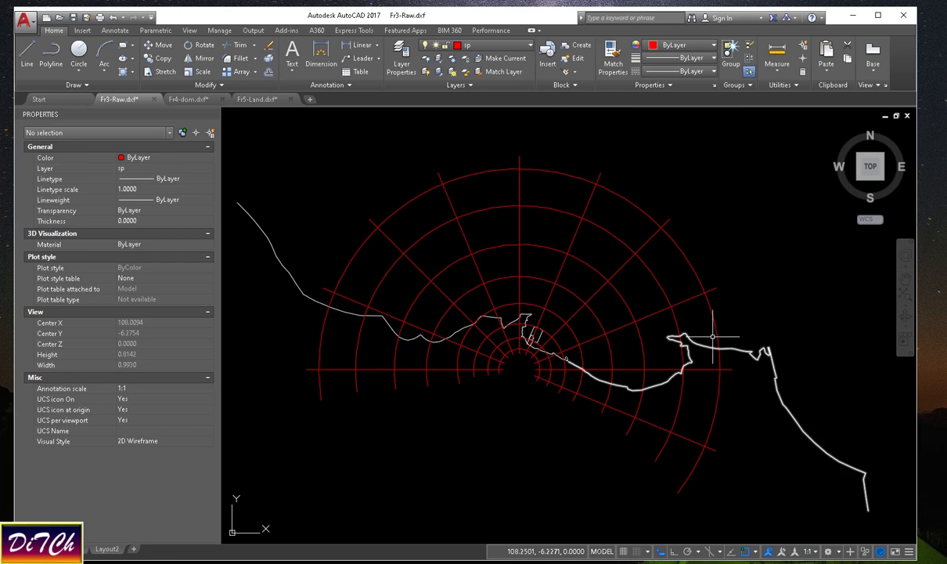
Check that the two outermost red curves on layer sp are polylines, then clear the selection.
{"action": "left_click", "coordinate": [687, 258]}
{"action": "mouse_move", "coordinate": [688, 261]}
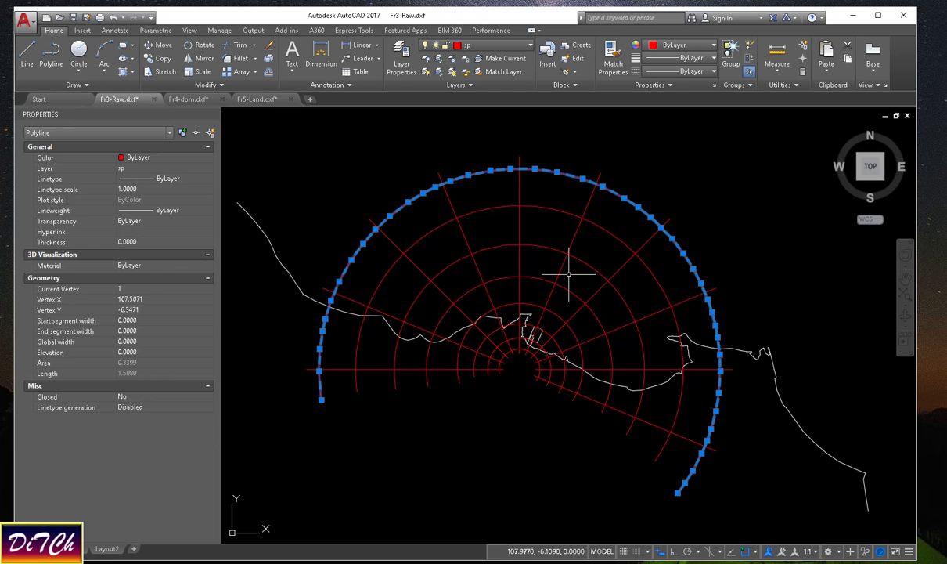
{"action": "key", "text": "Delete"}
{"action": "left_click", "coordinate": [546, 209]}
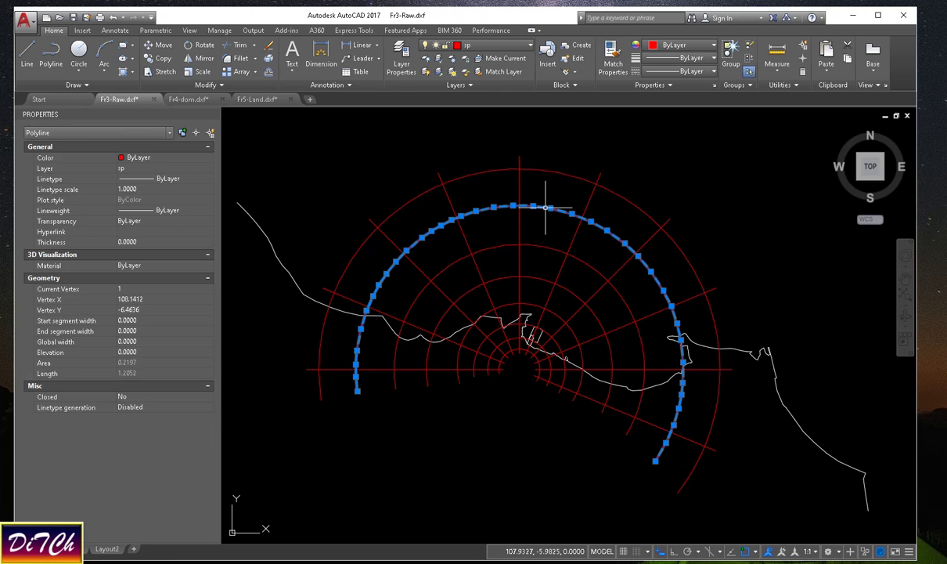
{"action": "left_click", "coordinate": [68, 133]}
{"action": "left_click", "coordinate": [68, 132]}
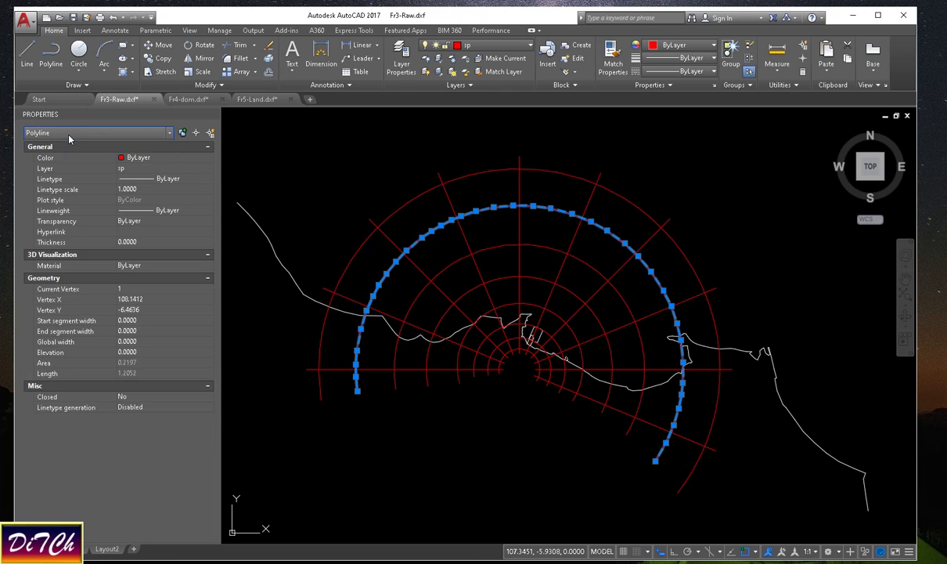
{"action": "key", "text": "Delete"}
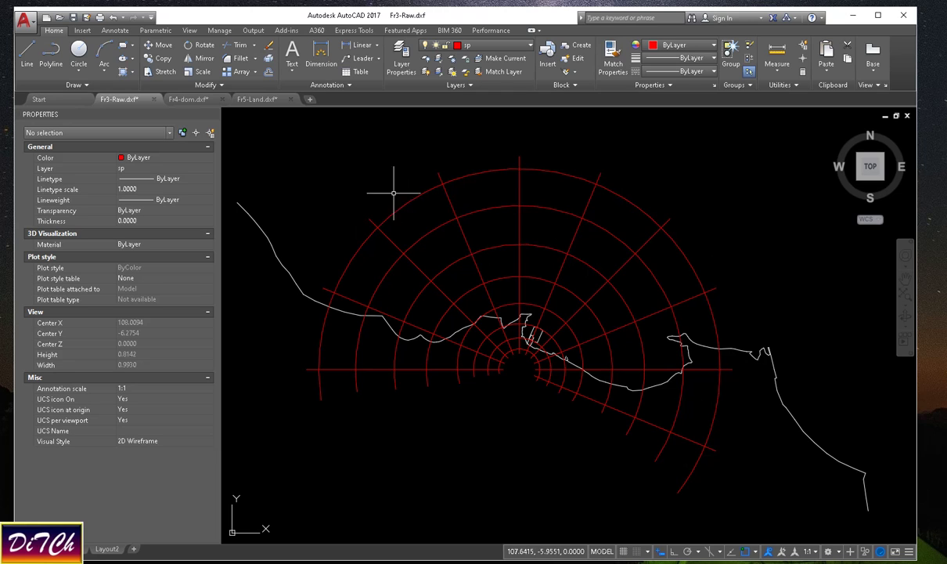
Show the Fr4-dom drawing and look over its whole red arc grid by window-selecting it, then clear the selection.
{"action": "left_click", "coordinate": [187, 101]}
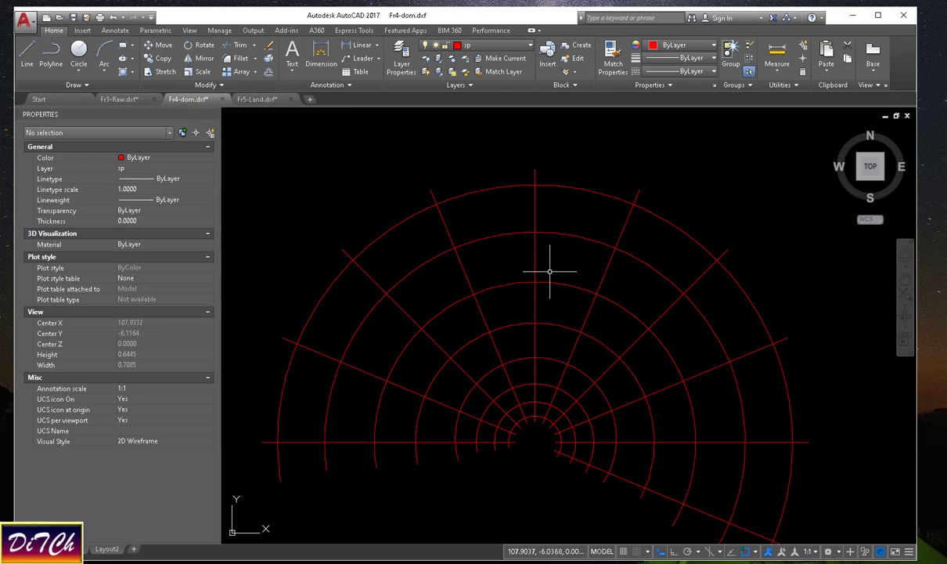
{"action": "scroll", "coordinate": [548, 270], "scroll_direction": "down", "scroll_amount": 2}
{"action": "left_click", "coordinate": [691, 449]}
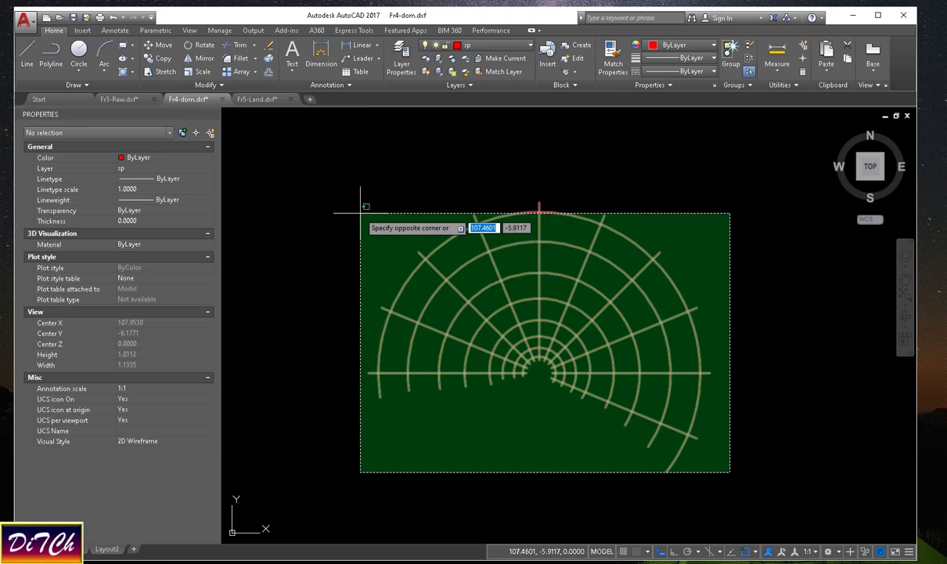
{"action": "left_click", "coordinate": [315, 187]}
{"action": "key", "text": "Escape"}
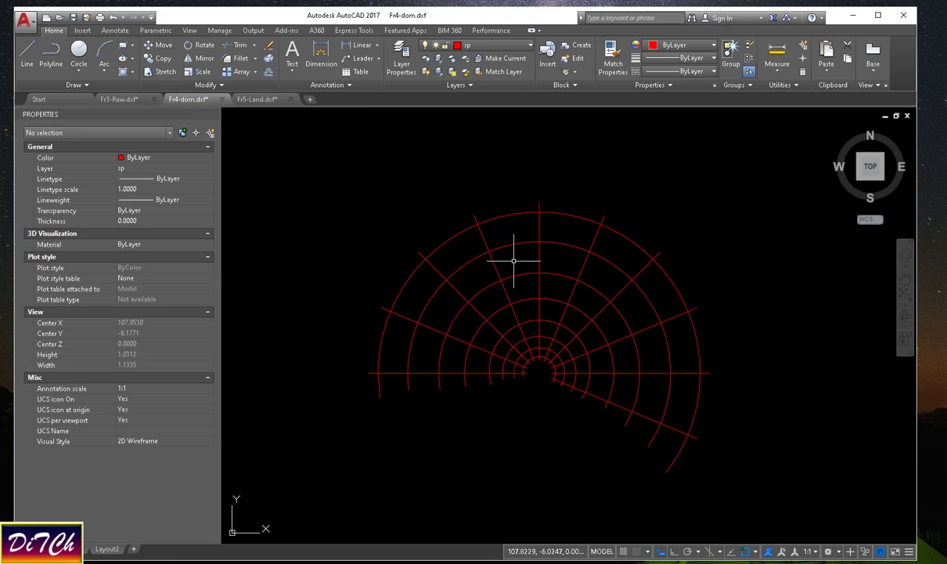
Compare the coastline in the Fr5-Land drawing with the arc grid in Fr4-dom, ending on Fr5-Land.
{"action": "left_click", "coordinate": [257, 99]}
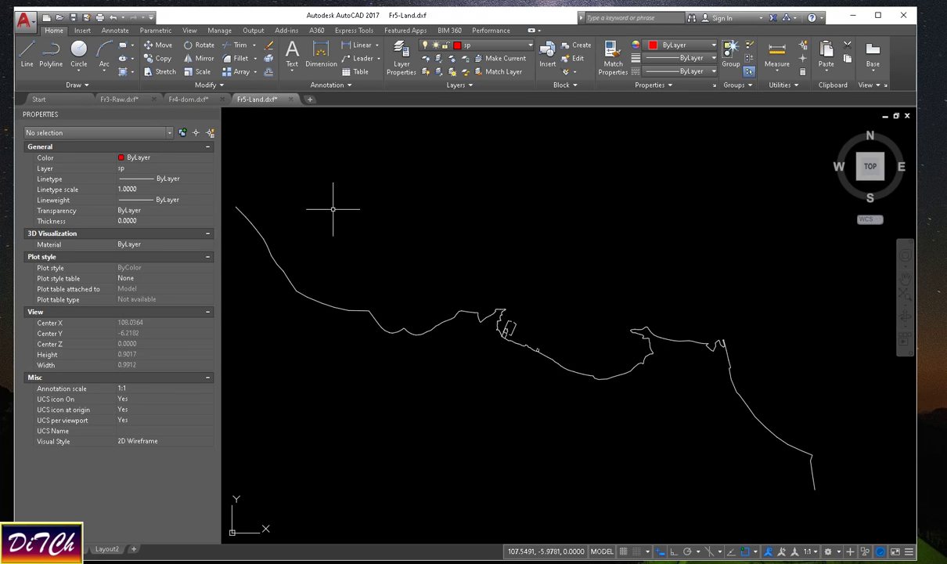
{"action": "left_click", "coordinate": [185, 101]}
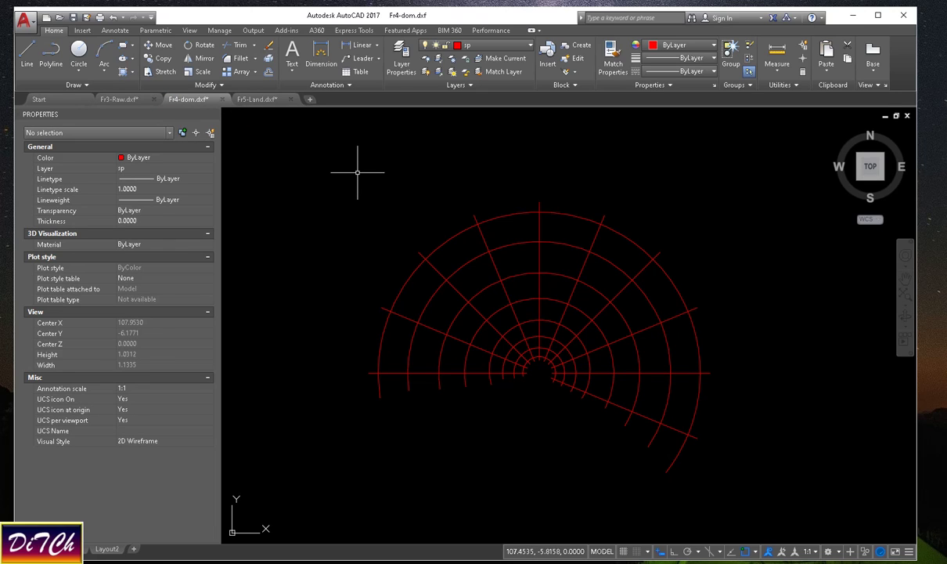
{"action": "left_click", "coordinate": [243, 98]}
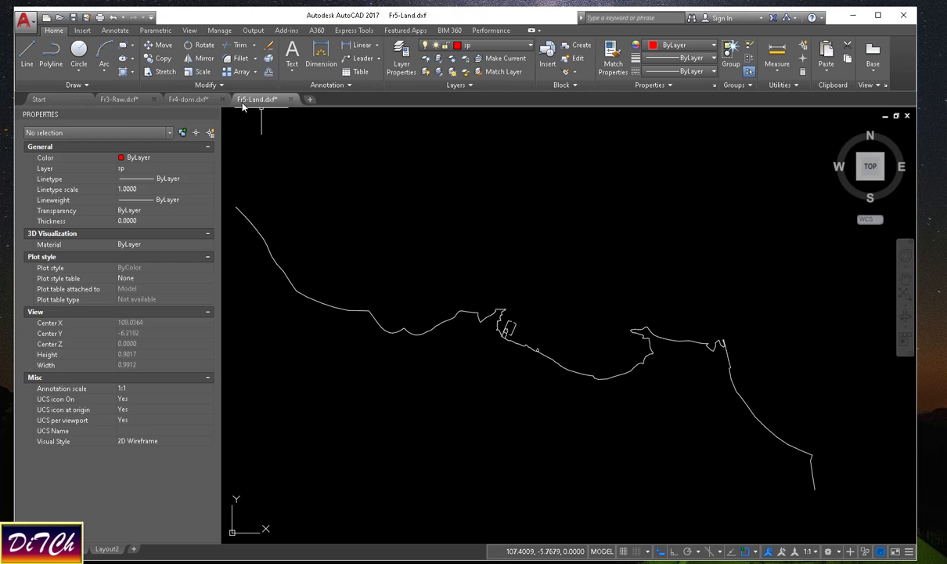
{"action": "mouse_move", "coordinate": [249, 106]}
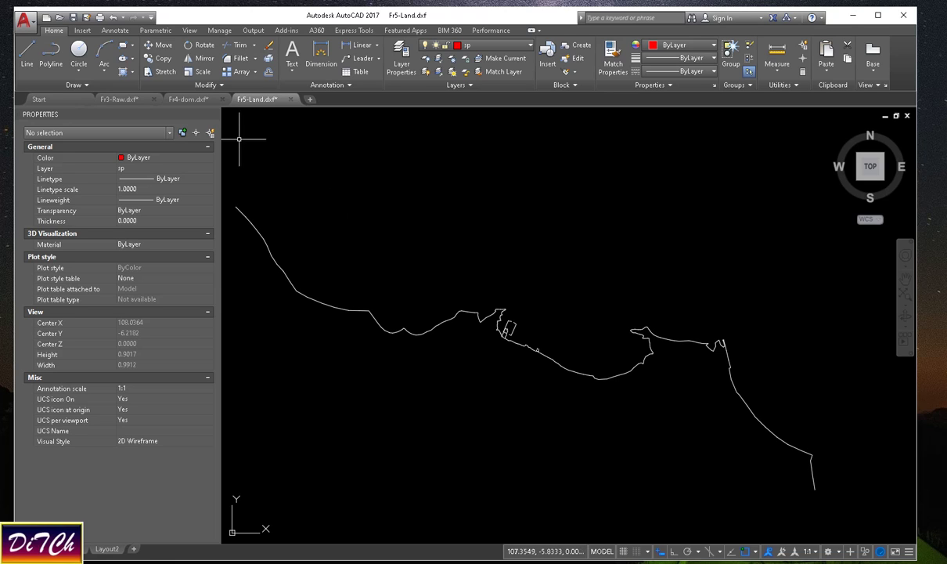
{"action": "left_click", "coordinate": [188, 100]}
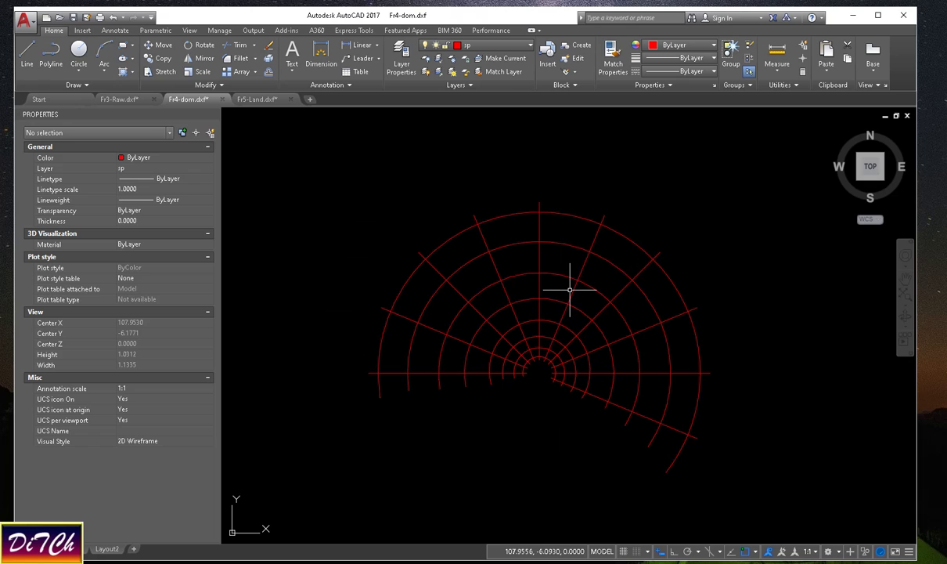
{"action": "left_click", "coordinate": [262, 103]}
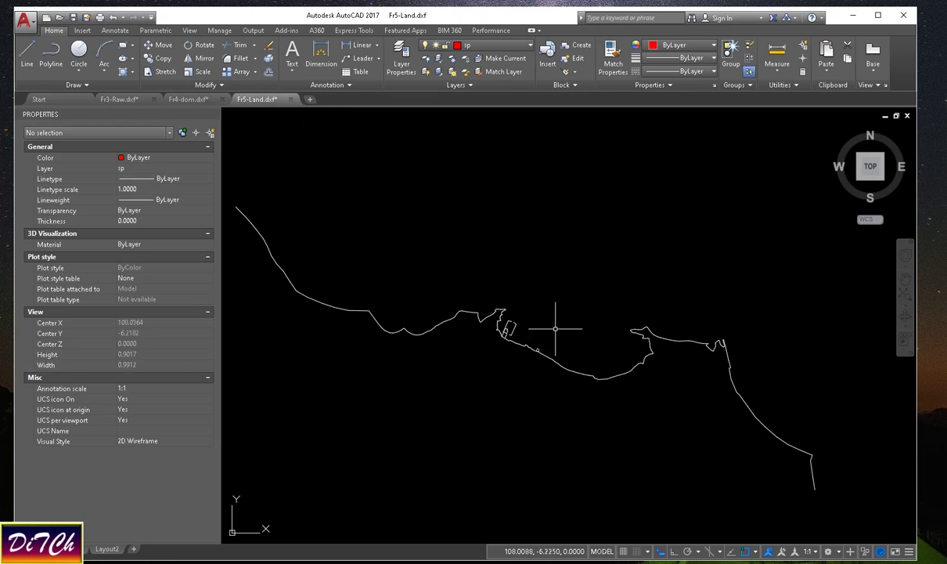
Switch to the Delft3D launcher, start QUICKPLOT from its utilities and place the QUICKPLOT window beside the launcher.
{"action": "left_click", "coordinate": [854, 16]}
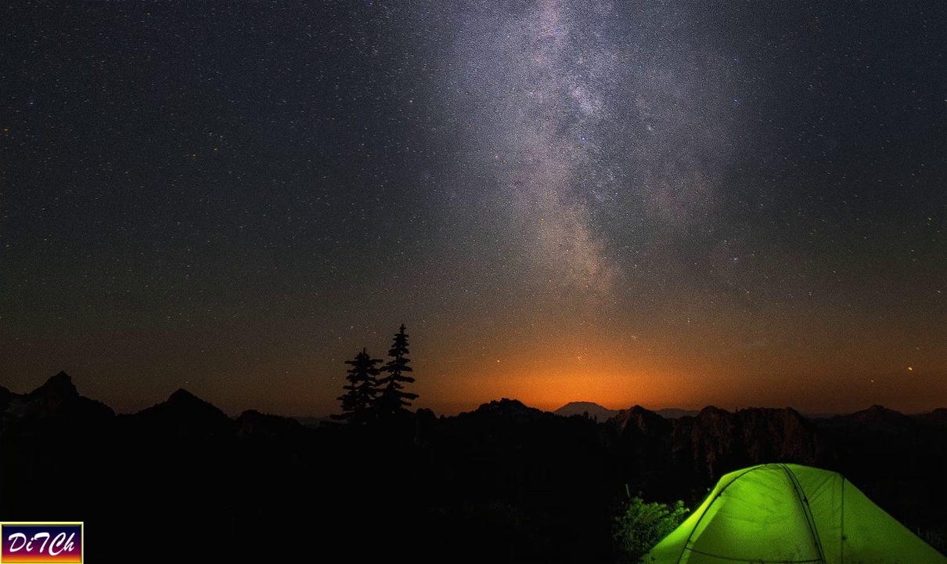
{"action": "key", "text": "alt+Tab"}
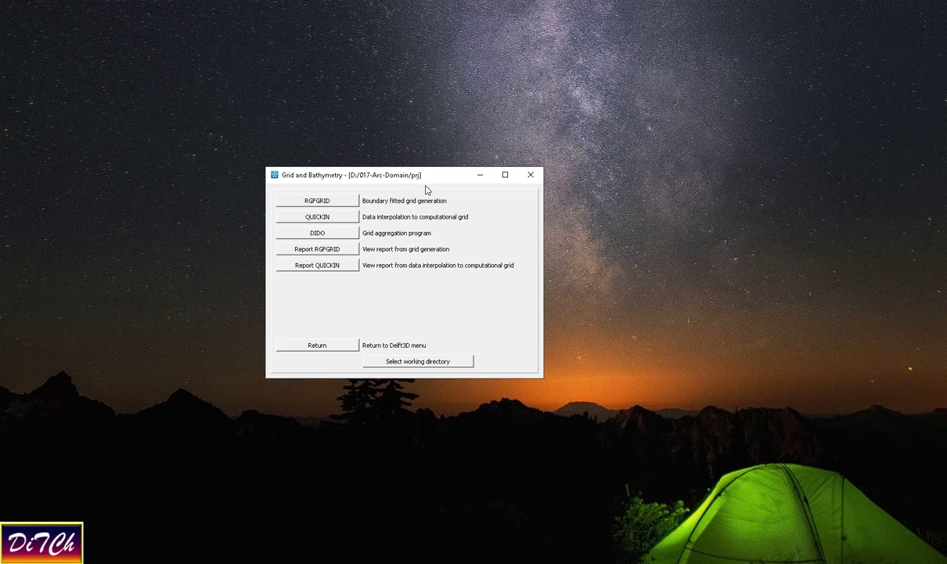
{"action": "left_click", "coordinate": [329, 346]}
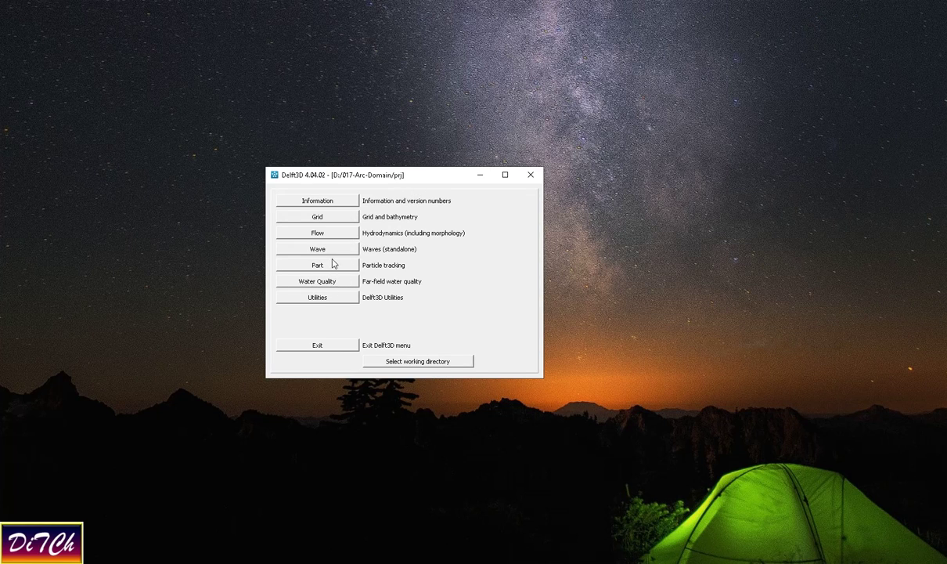
{"action": "left_click", "coordinate": [307, 296]}
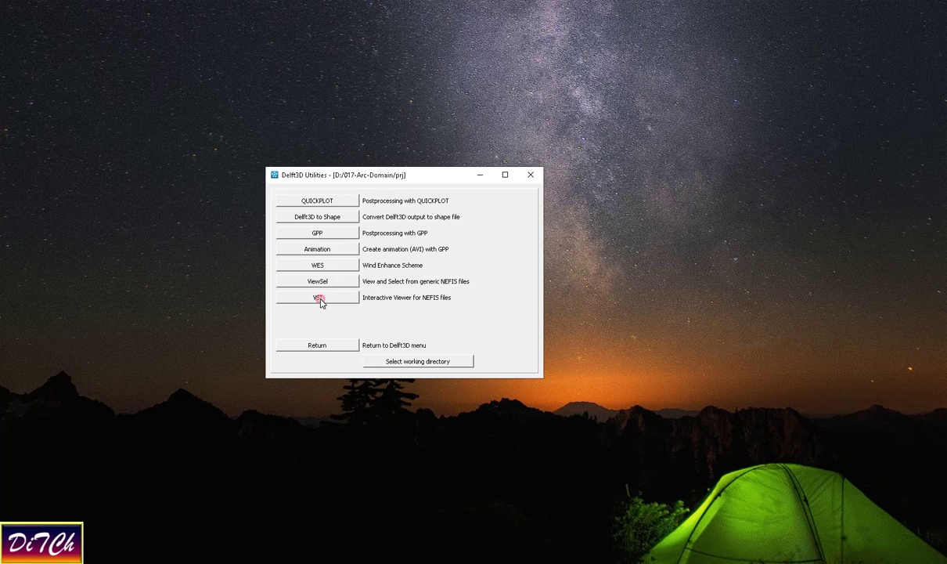
{"action": "left_click", "coordinate": [317, 204]}
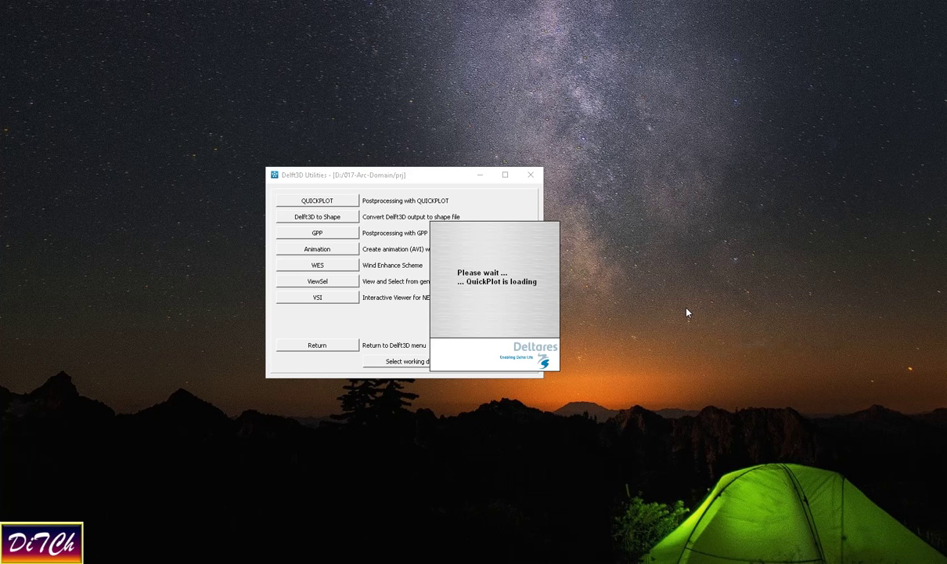
{"action": "left_click_drag", "start_coordinate": [800, 202], "coordinate": [692, 134]}
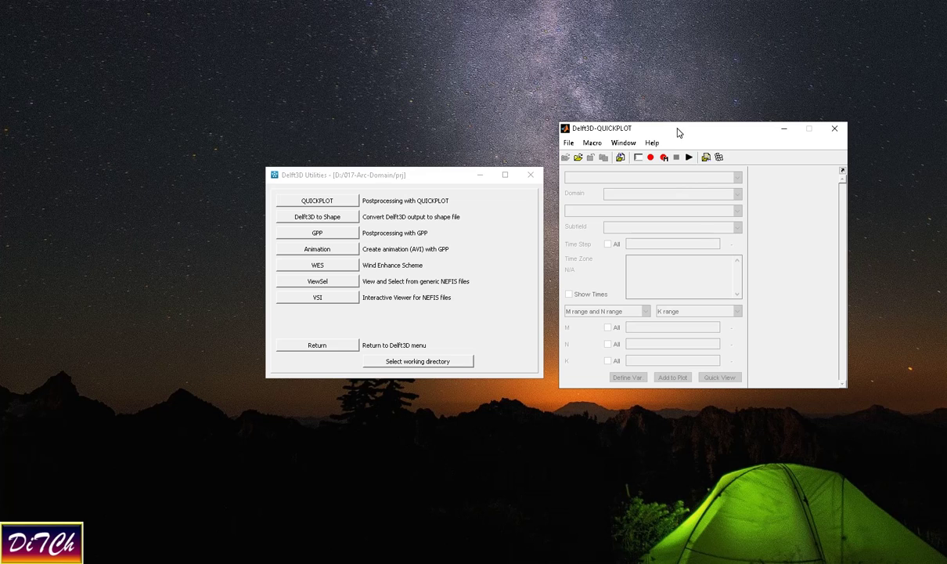
Open the drawing Fr4-dom.dxf from the prj folder in QUICKPLOT.
{"action": "left_click", "coordinate": [579, 158]}
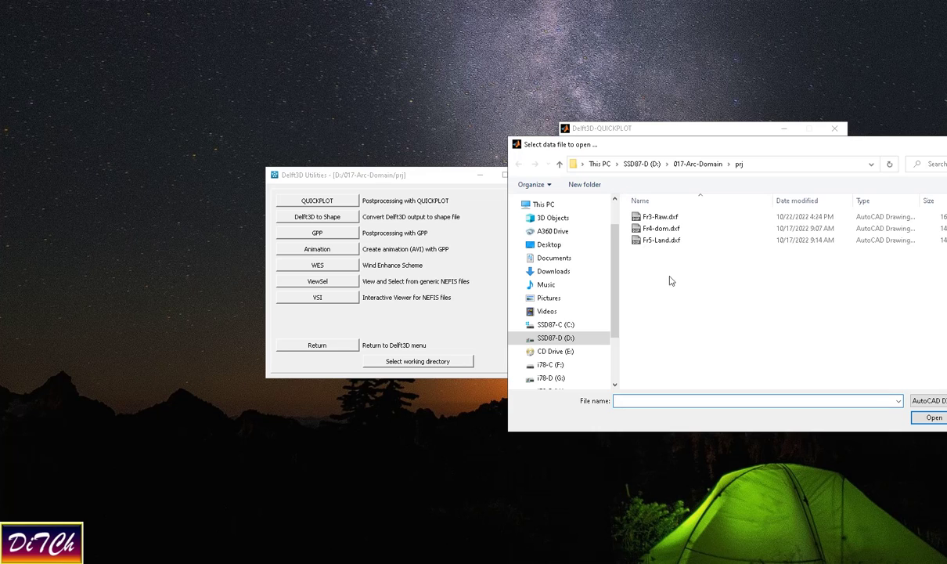
{"action": "left_click", "coordinate": [658, 229]}
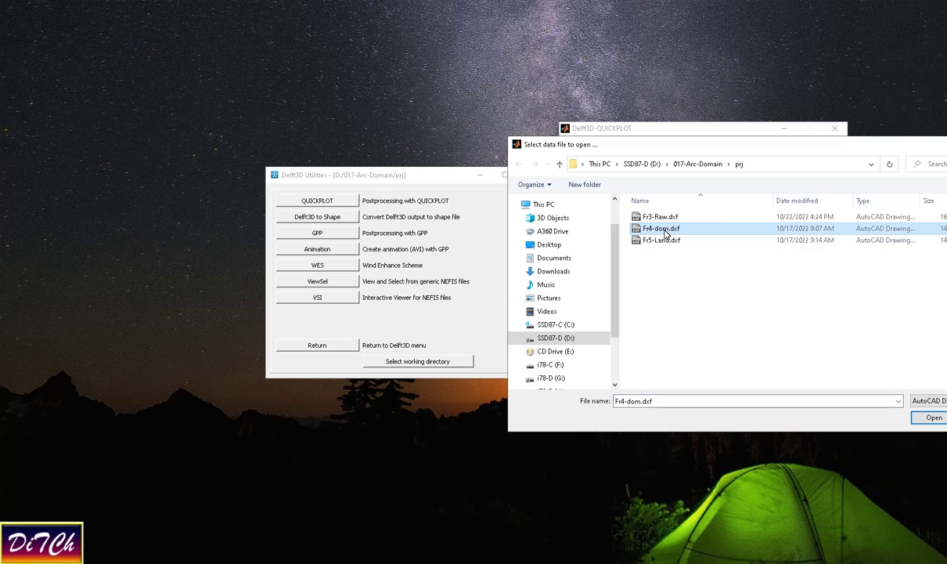
{"action": "double_click", "coordinate": [664, 228]}
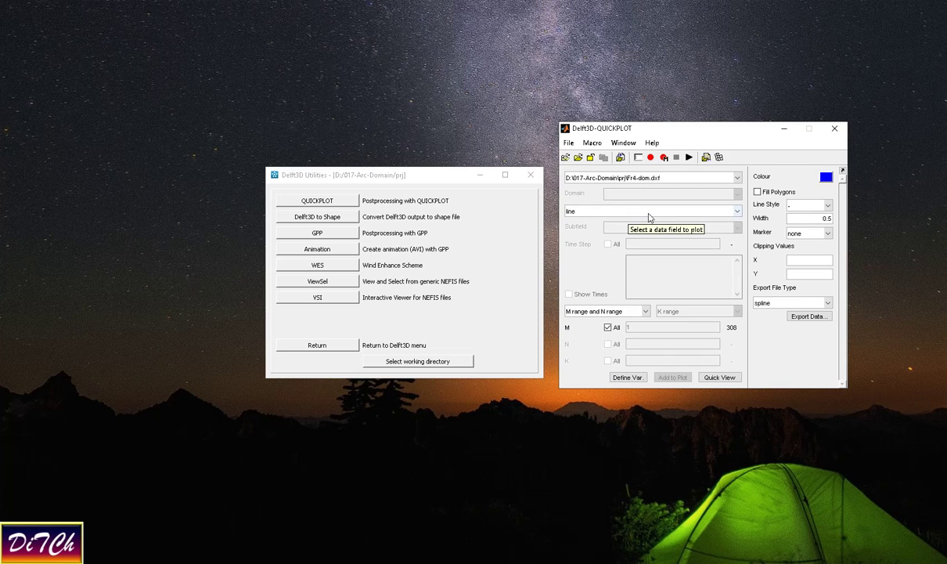
Export the line data of Fr4-dom.dxf as a spline file named 4Fr-Dom in the prj folder.
{"action": "left_click", "coordinate": [779, 303]}
{"action": "left_click", "coordinate": [778, 313]}
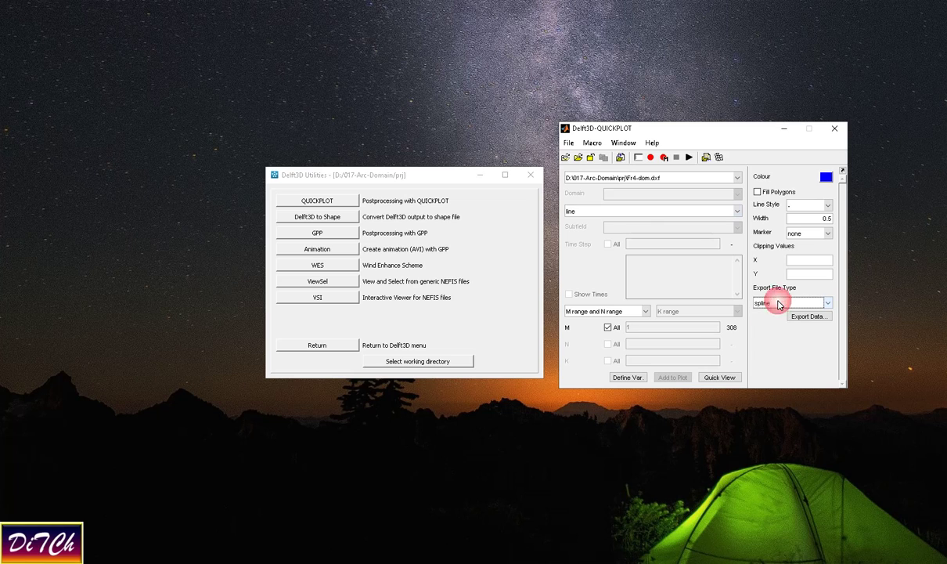
{"action": "left_click", "coordinate": [769, 307]}
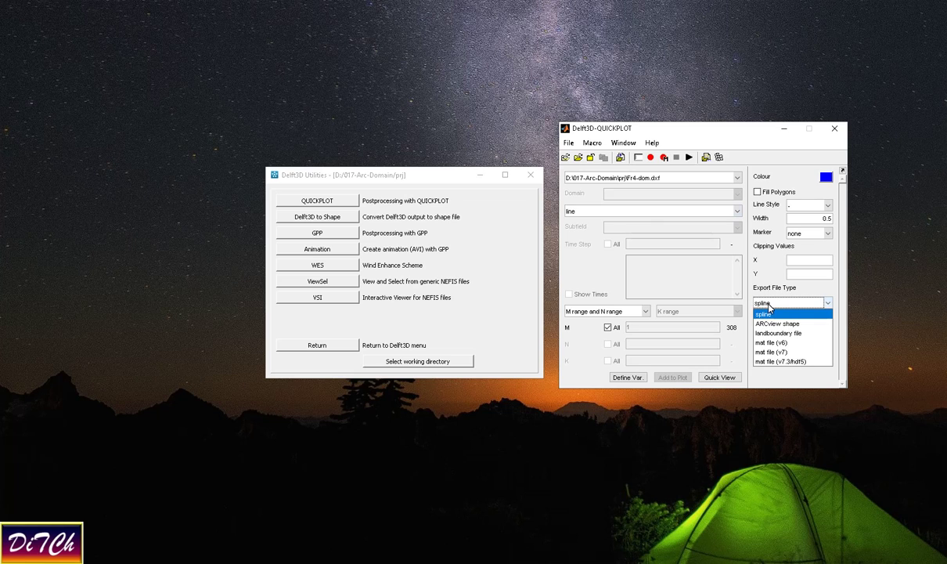
{"action": "left_click", "coordinate": [769, 307]}
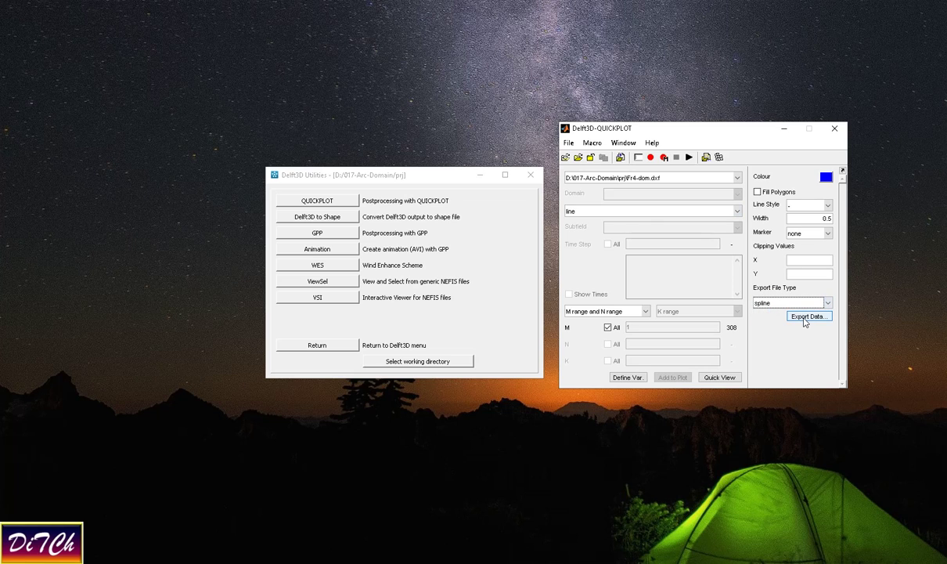
{"action": "left_click", "coordinate": [805, 318]}
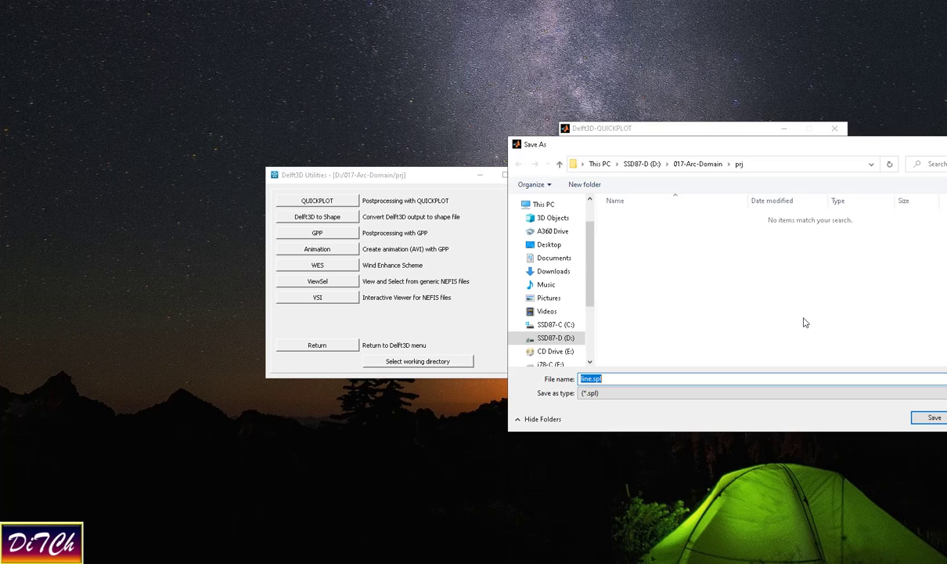
{"action": "left_click", "coordinate": [594, 379]}
{"action": "left_click_drag", "start_coordinate": [593, 378], "coordinate": [567, 377]}
{"action": "type", "text": "4Fr-Dom"}
{"action": "key", "text": "Return"}
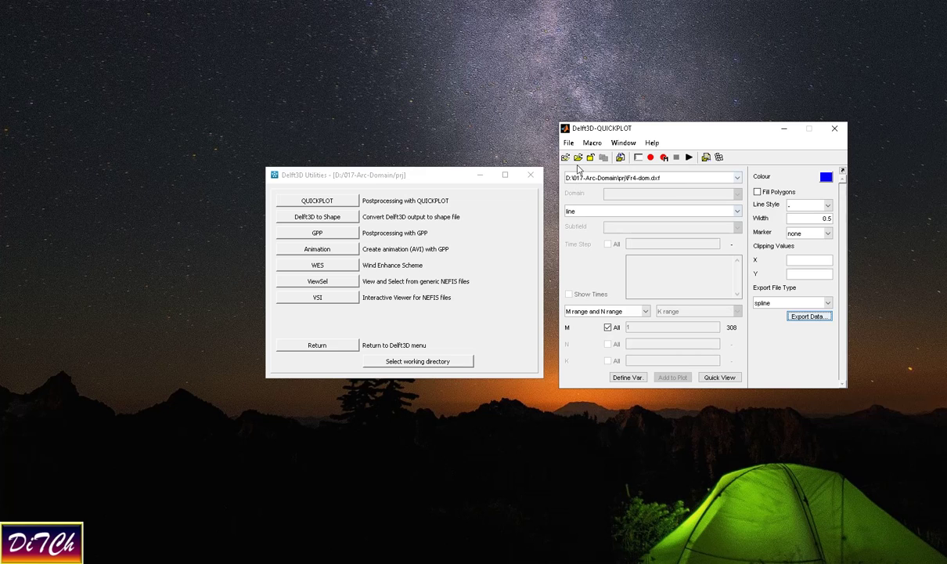
Open Fr5-Land.dxf and export its line data as a landboundary file named SFr-Land in the prj folder.
{"action": "left_click", "coordinate": [578, 159]}
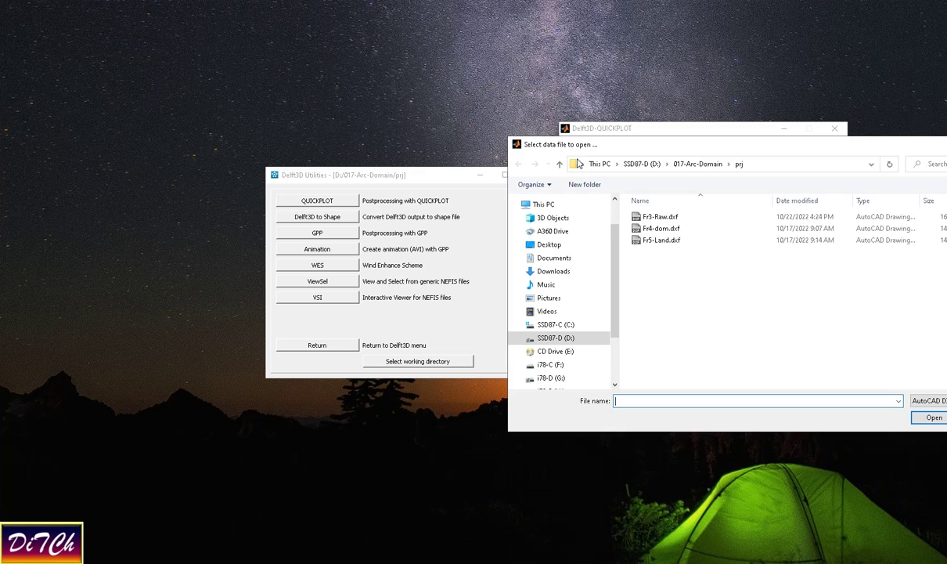
{"action": "double_click", "coordinate": [660, 240]}
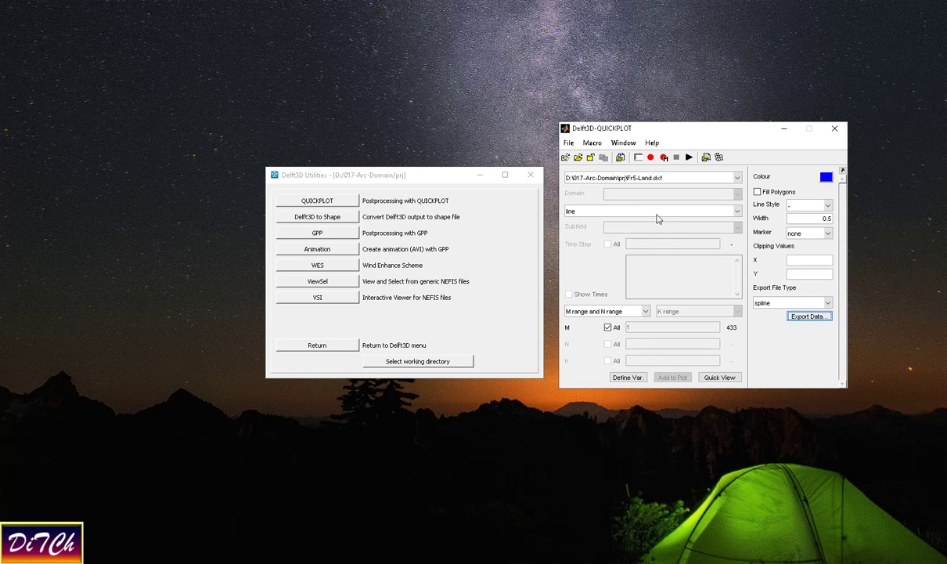
{"action": "left_click", "coordinate": [765, 303]}
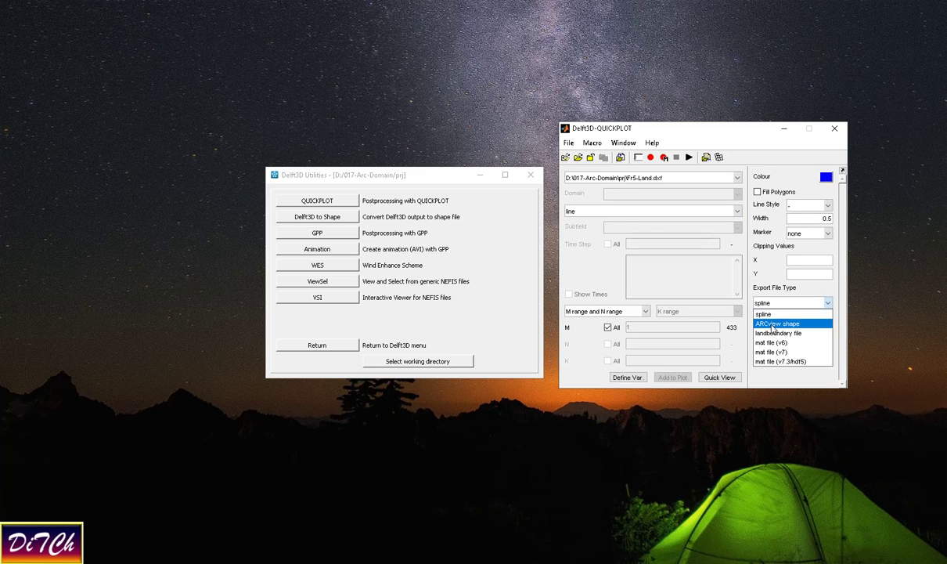
{"action": "left_click", "coordinate": [773, 333]}
{"action": "left_click", "coordinate": [806, 317]}
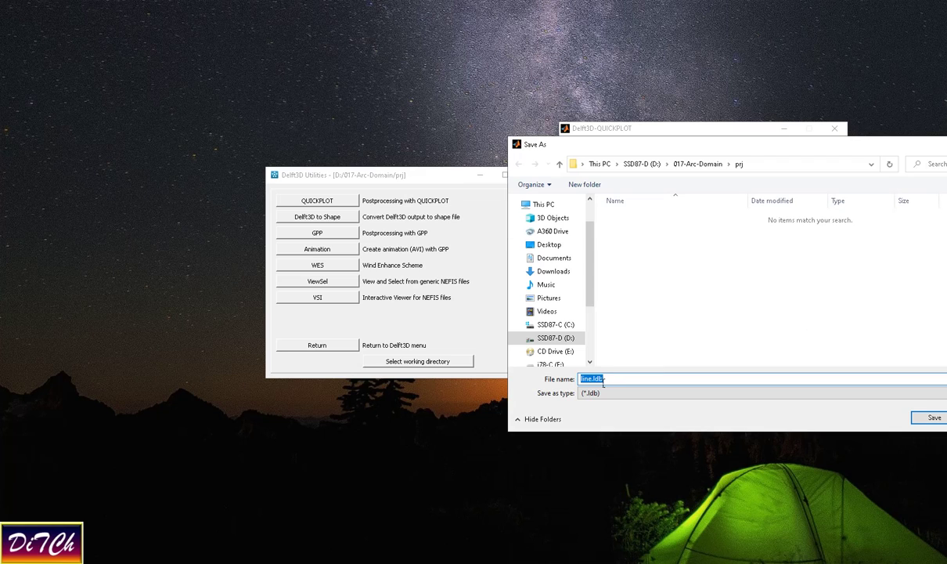
{"action": "left_click_drag", "start_coordinate": [594, 379], "coordinate": [568, 383]}
{"action": "type", "text": "SFr-Land"}
{"action": "key", "text": "Return"}
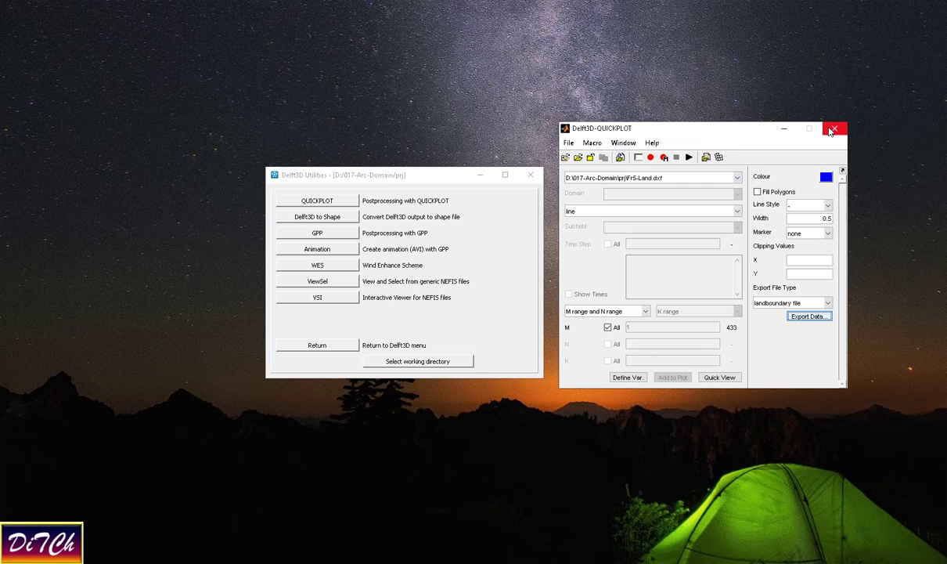
Close QUICKPLOT and return from the Delft3D utilities to the main Delft3D menu.
{"action": "left_click", "coordinate": [835, 130]}
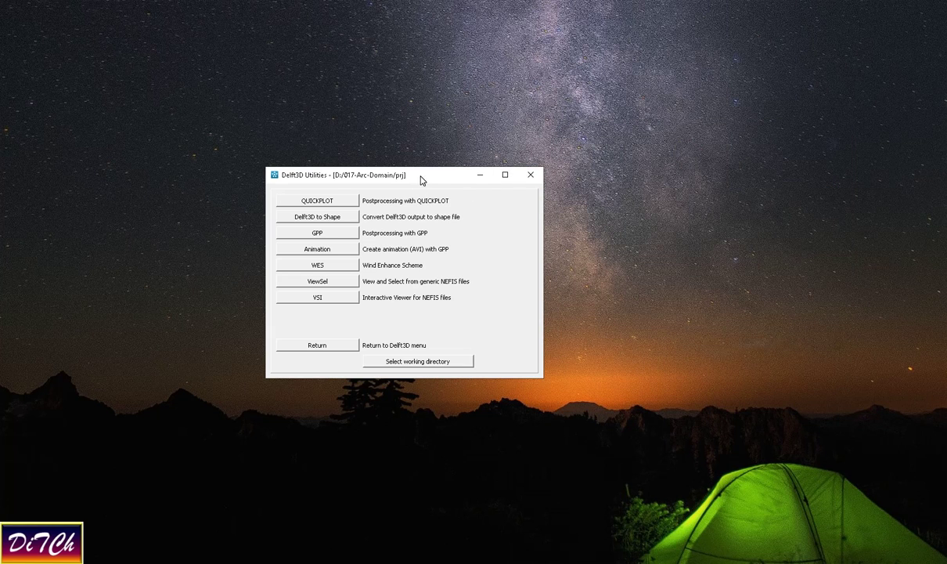
{"action": "left_click_drag", "start_coordinate": [421, 179], "coordinate": [422, 166]}
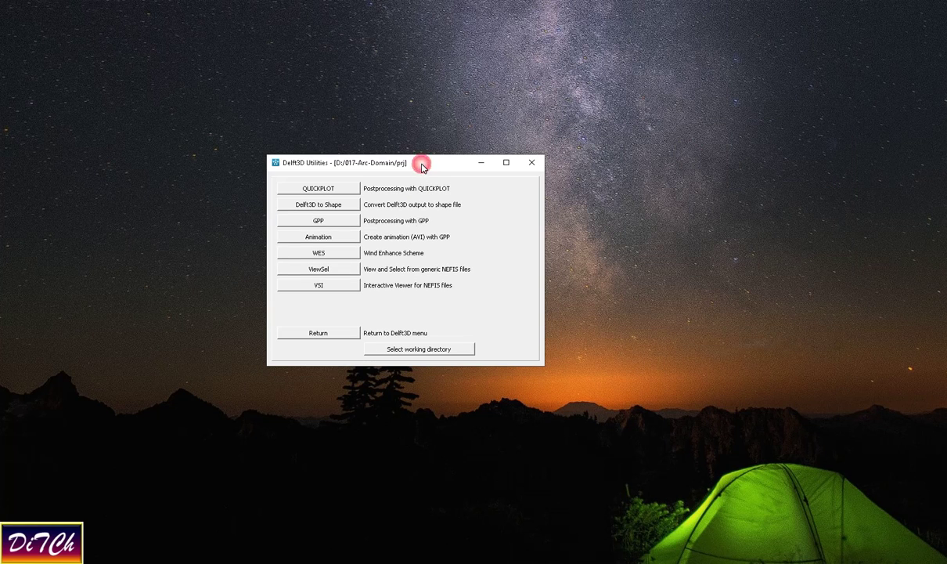
{"action": "left_click", "coordinate": [324, 334]}
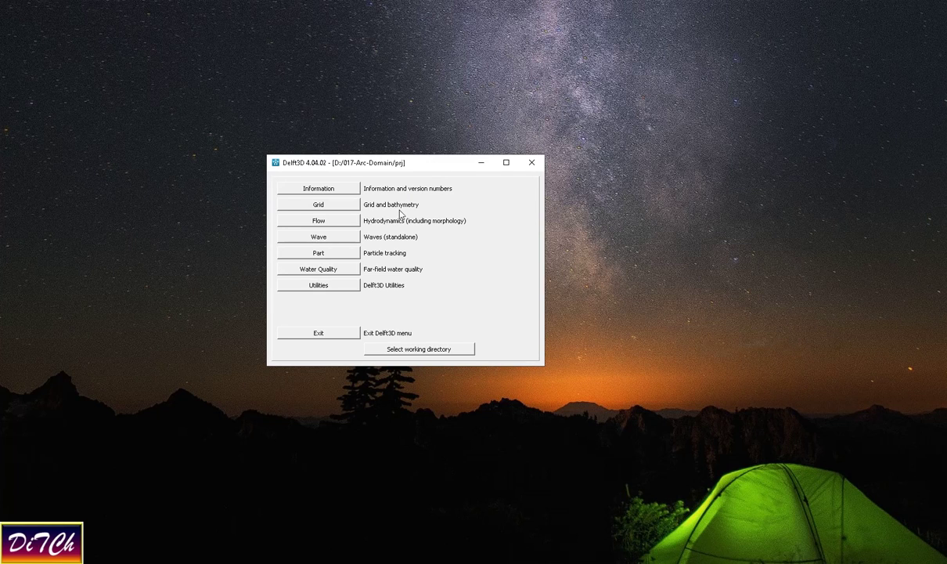
Start RGFGRID from the Delft3D grid and bathymetry programs and fit its whole window on the screen.
{"action": "left_click", "coordinate": [331, 210]}
{"action": "left_click", "coordinate": [331, 210]}
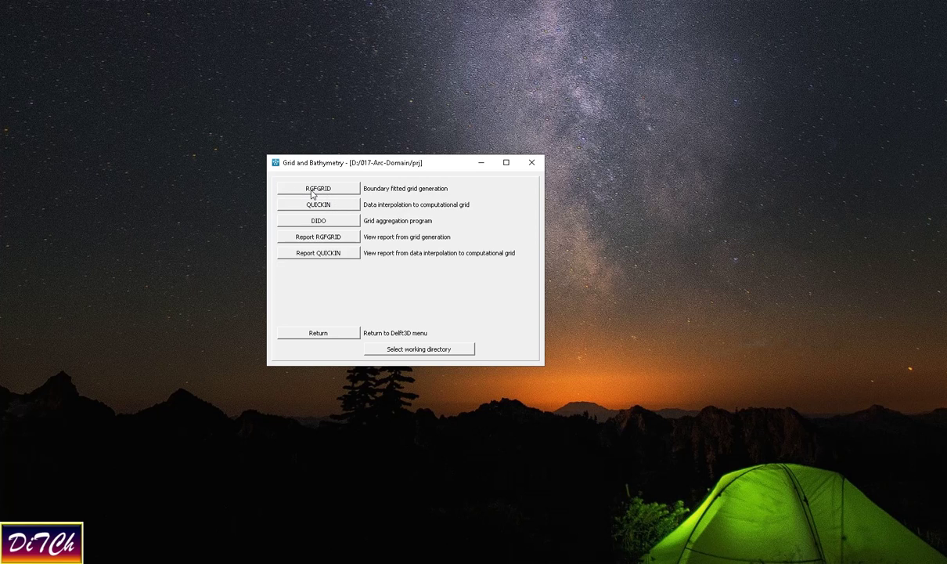
{"action": "left_click", "coordinate": [319, 188]}
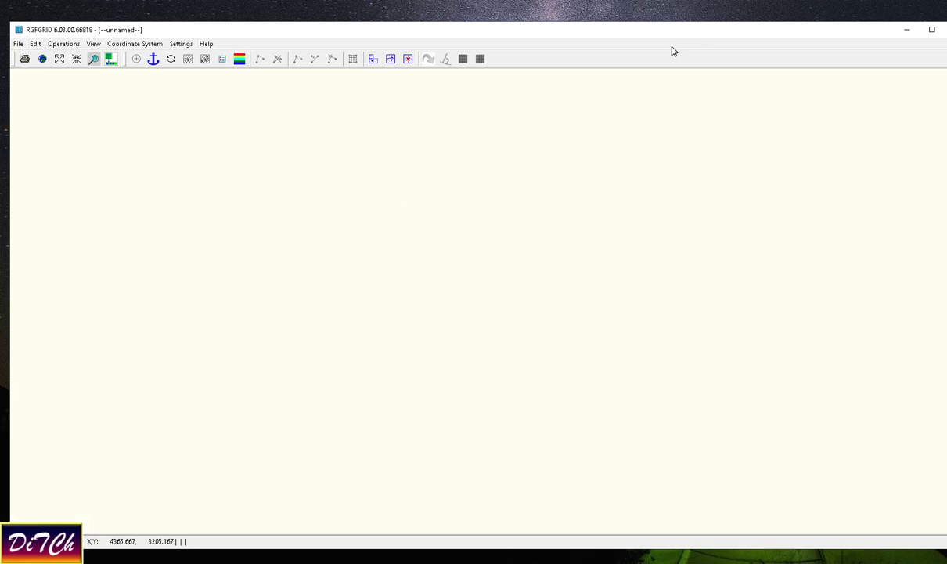
{"action": "left_click_drag", "start_coordinate": [946, 118], "coordinate": [937, 119]}
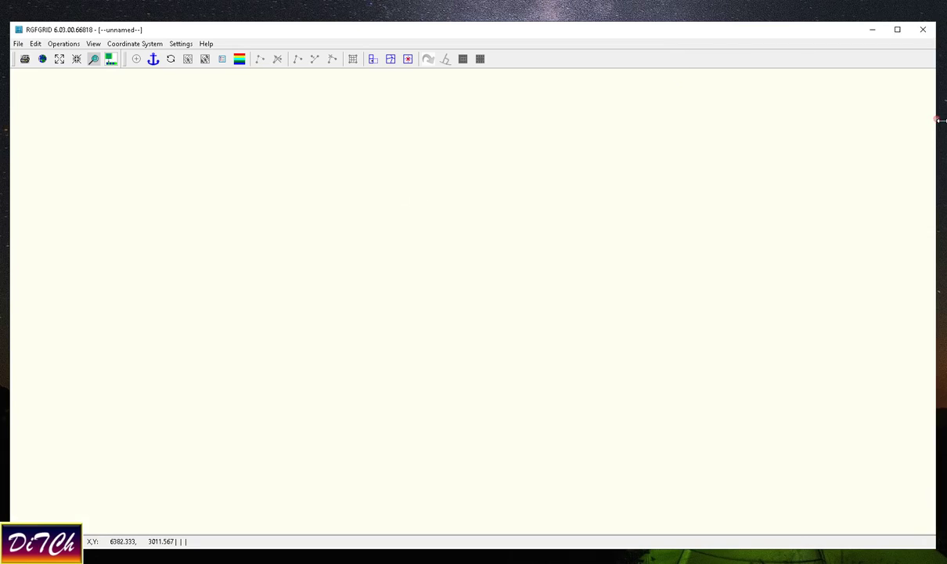
{"action": "mouse_move", "coordinate": [389, 35]}
{"action": "left_mouse_down"}
{"action": "mouse_move", "coordinate": [396, 30]}
{"action": "mouse_move", "coordinate": [384, 29]}
{"action": "left_mouse_up"}
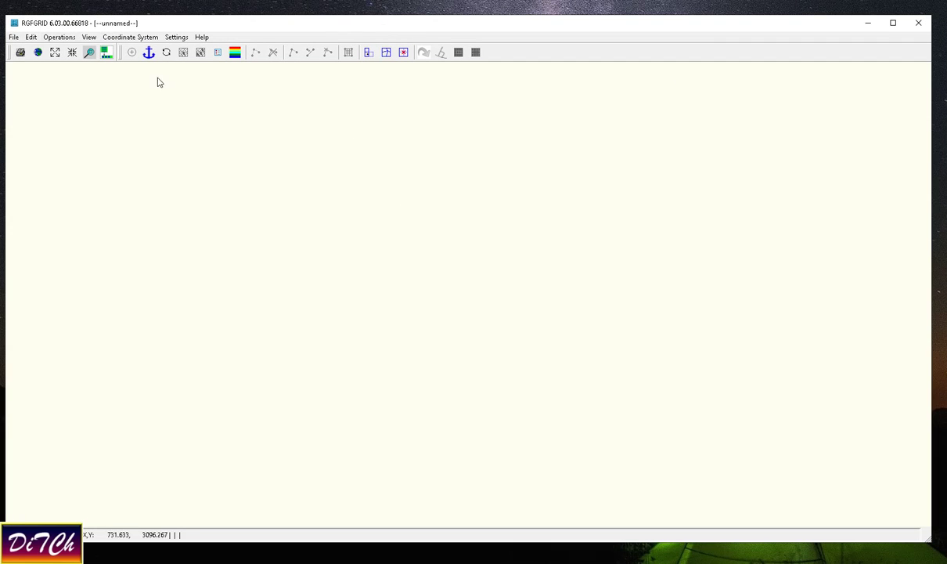
Load the spline file 4Fr-Dom.spl from the prj folder into the empty RGFGRID project.
{"action": "left_click", "coordinate": [15, 38]}
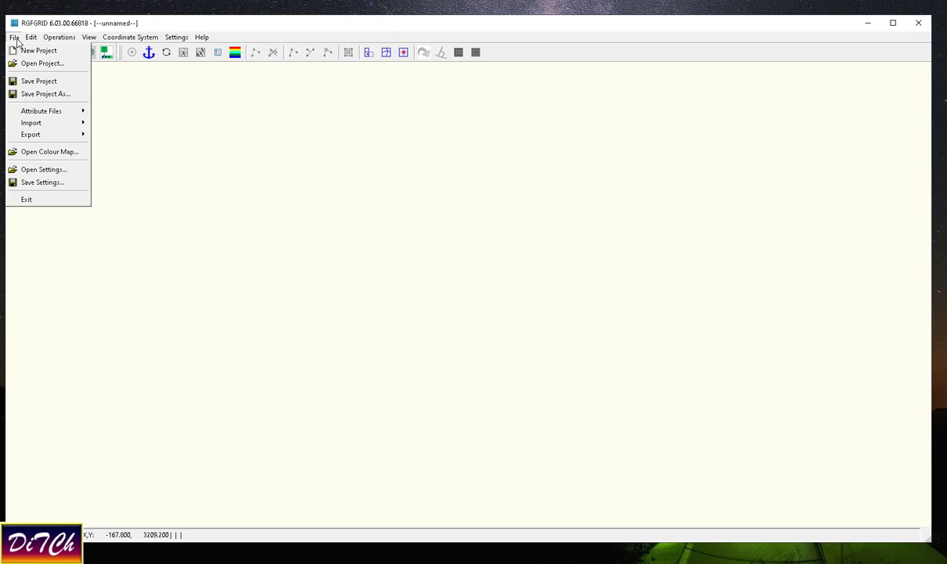
{"action": "mouse_move", "coordinate": [53, 111]}
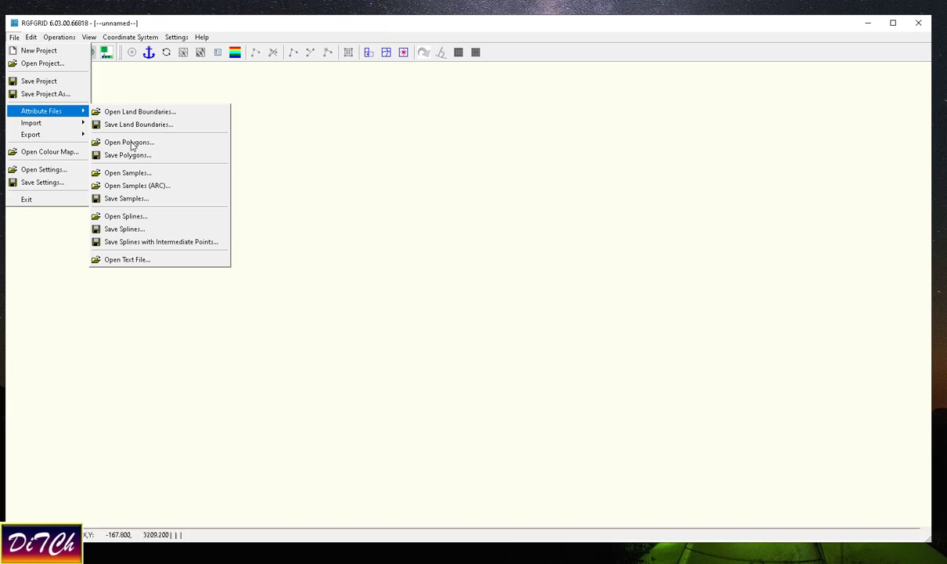
{"action": "left_click", "coordinate": [129, 217]}
{"action": "left_click_drag", "start_coordinate": [271, 47], "coordinate": [381, 63]}
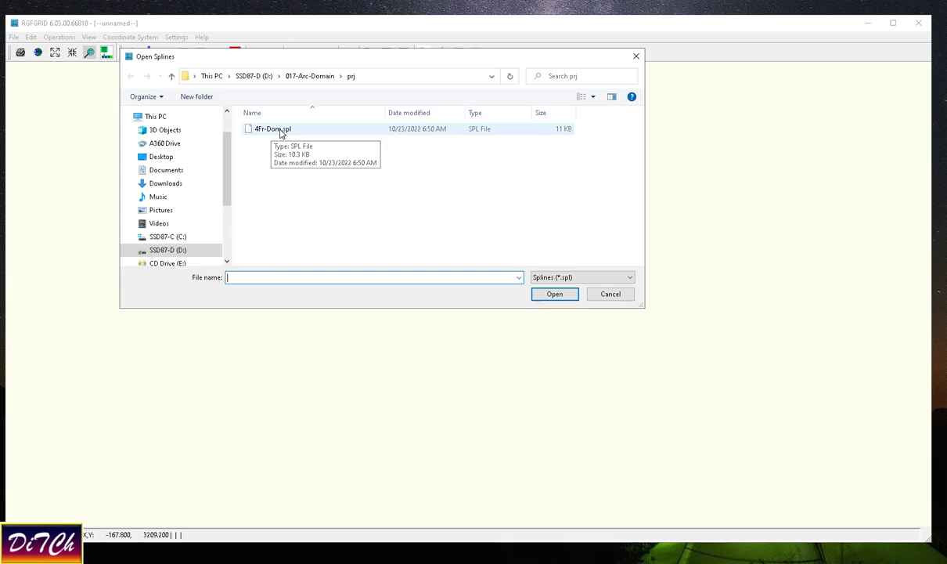
{"action": "double_click", "coordinate": [280, 130]}
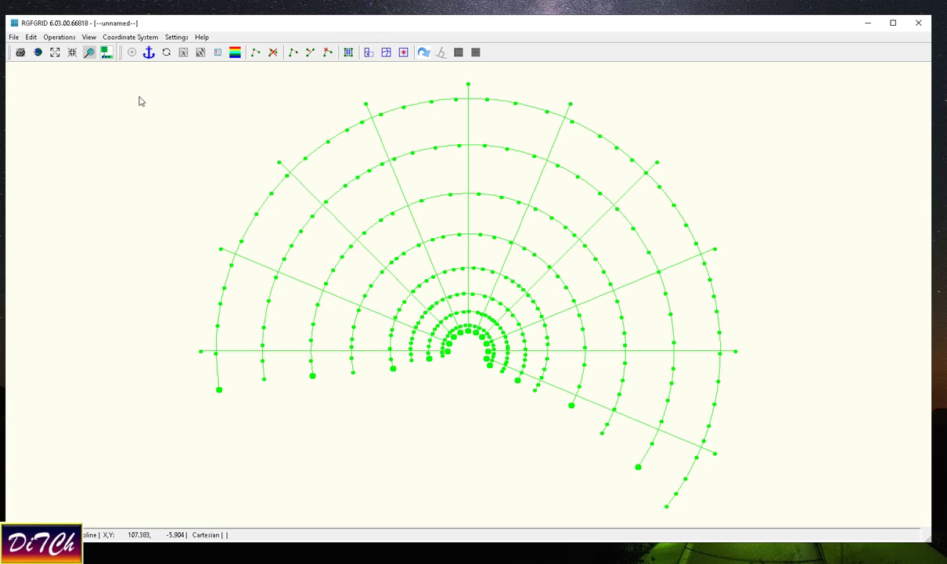
Examine the M- and N-refinement factors in the general parameters beside the splines, and accept the settings as they are.
{"action": "left_click", "coordinate": [175, 37]}
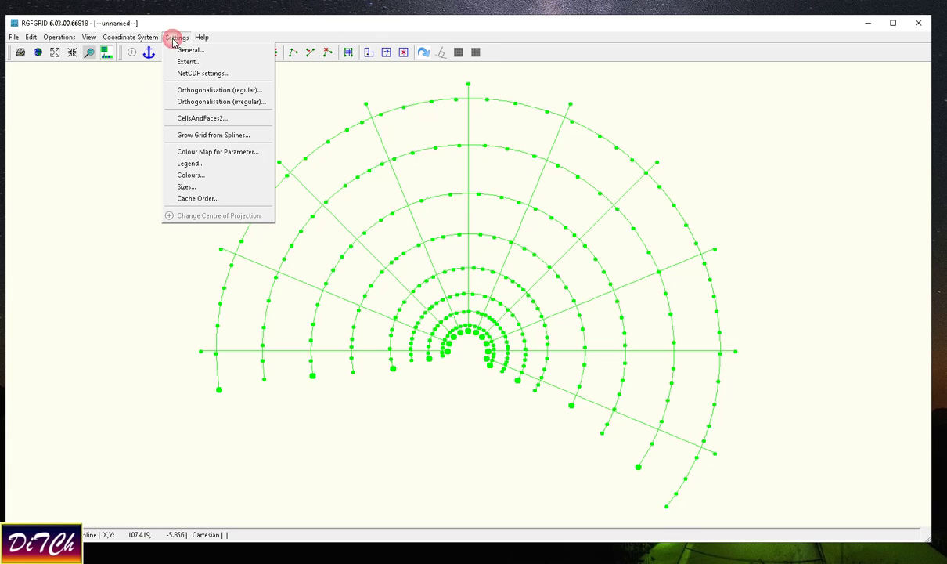
{"action": "left_click", "coordinate": [171, 49]}
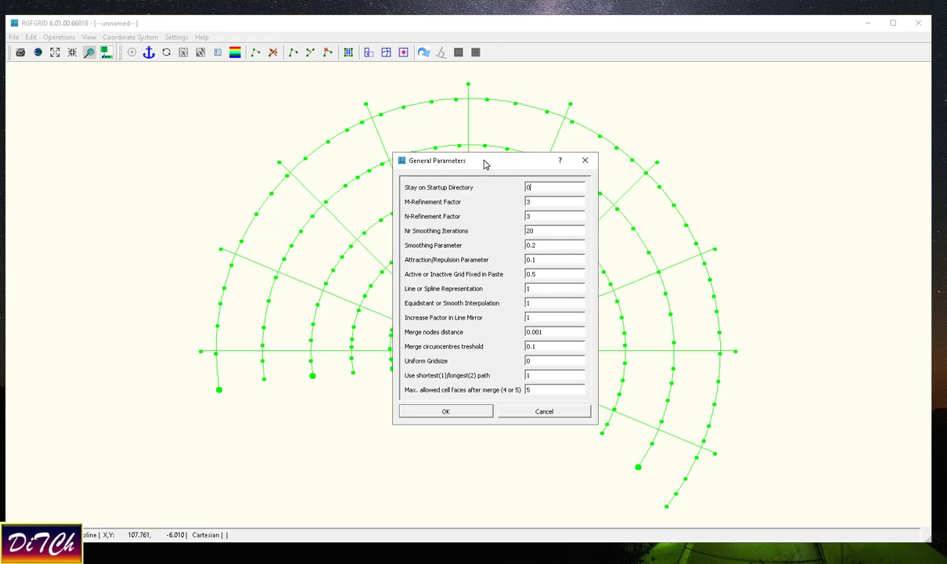
{"action": "left_click_drag", "start_coordinate": [484, 161], "coordinate": [546, 149]}
{"action": "double_click", "coordinate": [586, 190]}
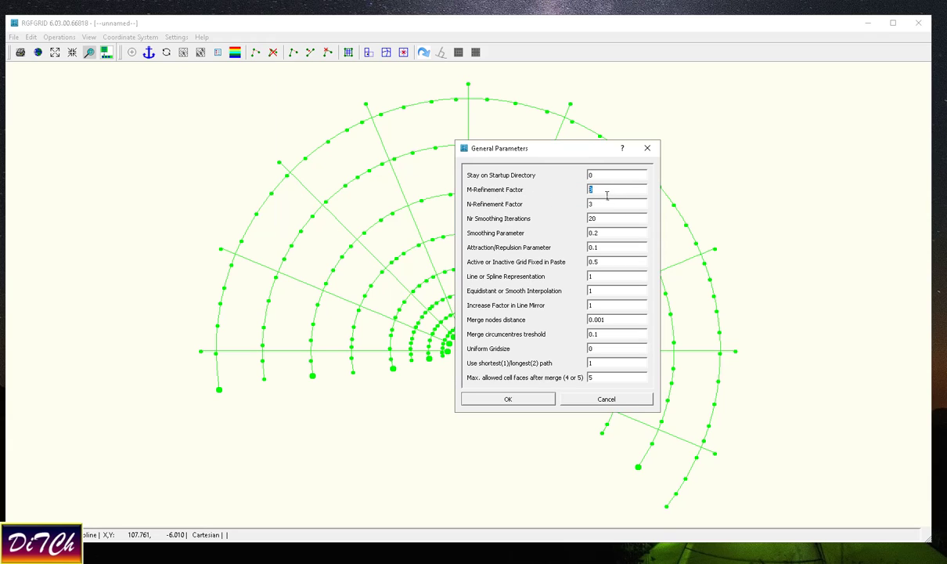
{"action": "mouse_move", "coordinate": [600, 206]}
{"action": "left_mouse_down"}
{"action": "mouse_move", "coordinate": [585, 204]}
{"action": "mouse_move", "coordinate": [588, 194]}
{"action": "left_mouse_up"}
{"action": "left_click_drag", "start_coordinate": [548, 147], "coordinate": [670, 152]}
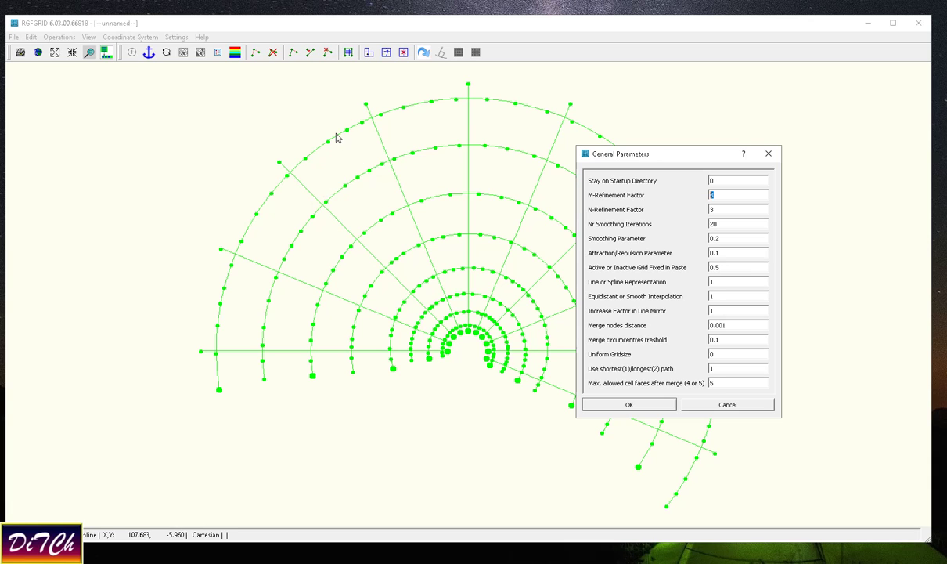
{"action": "left_click", "coordinate": [631, 403]}
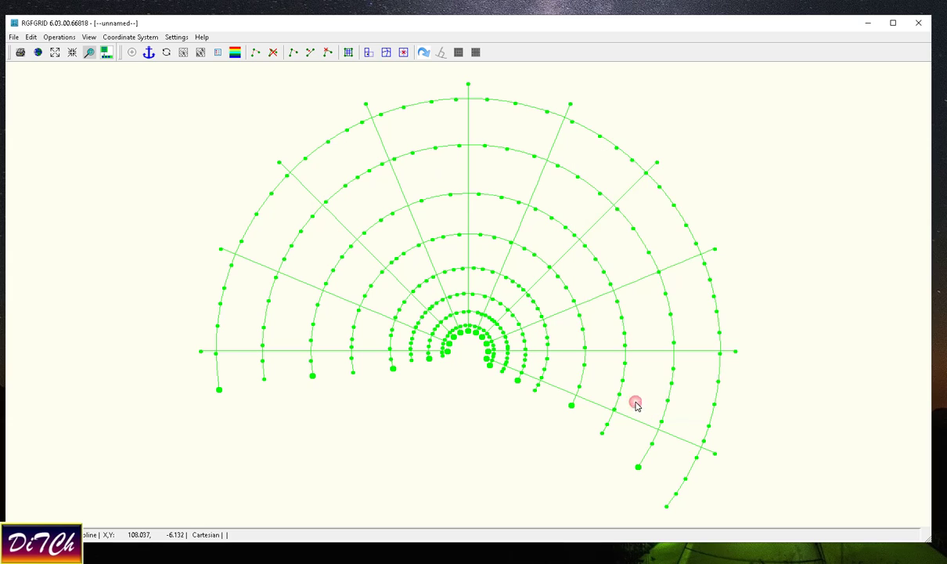
Change the arc-domain splines into a grid and hide the splines from the view.
{"action": "left_click", "coordinate": [59, 38]}
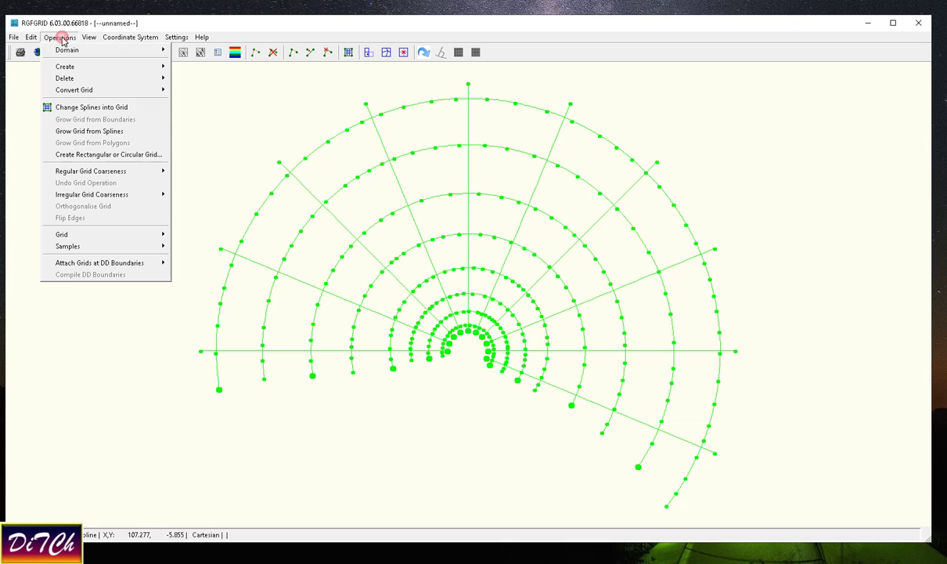
{"action": "left_click", "coordinate": [115, 110]}
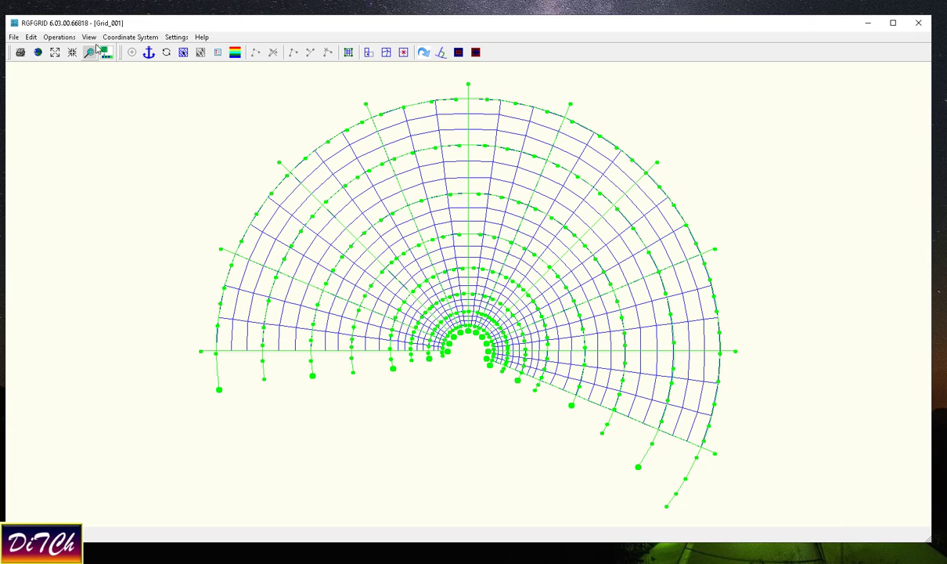
{"action": "left_click", "coordinate": [90, 38]}
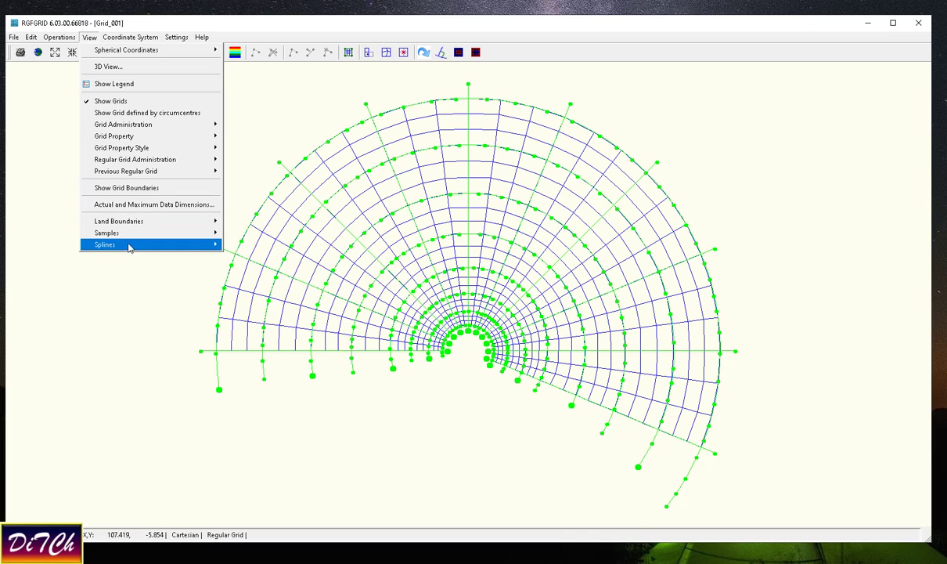
{"action": "mouse_move", "coordinate": [166, 249]}
{"action": "left_click", "coordinate": [235, 245]}
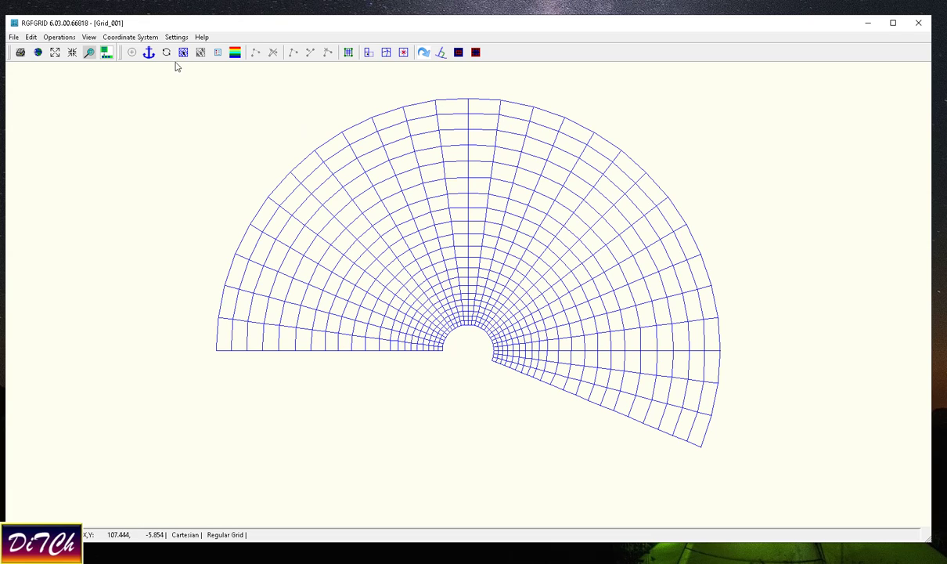
Set both the M-refinement factor and the N-refinement factor to 2 in the general parameters.
{"action": "left_click", "coordinate": [176, 37]}
{"action": "left_click", "coordinate": [181, 49]}
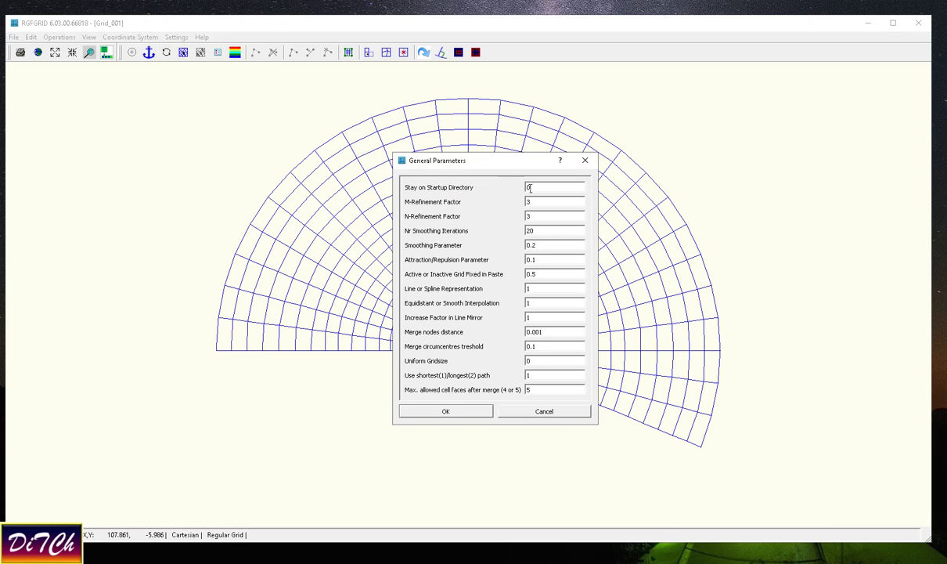
{"action": "key", "text": "Tab"}
{"action": "type", "text": "2"}
{"action": "left_click", "coordinate": [540, 221]}
{"action": "key", "text": "BackSpace"}
{"action": "type", "text": "2"}
{"action": "left_click", "coordinate": [443, 411]}
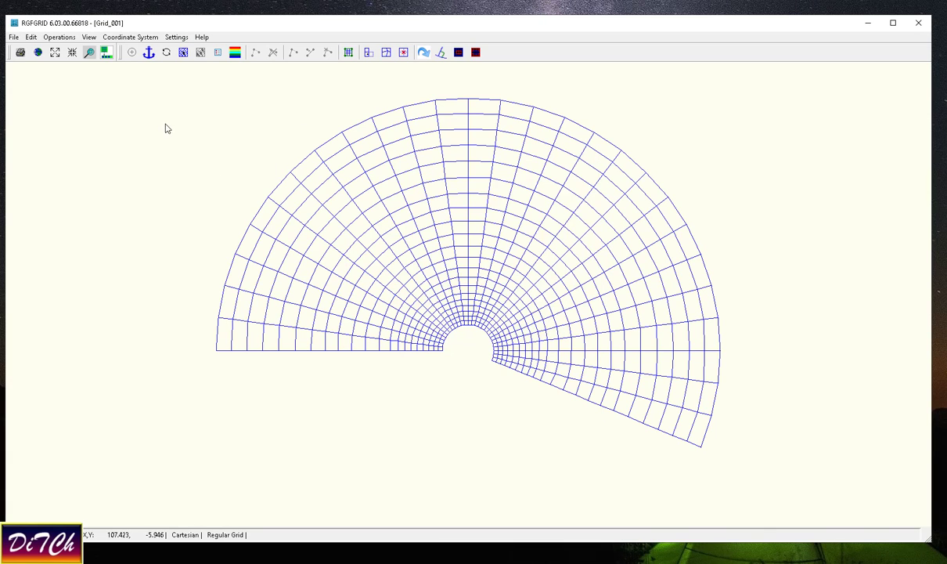
Refine the regular arc grid and orthogonalise it.
{"action": "left_click", "coordinate": [59, 36]}
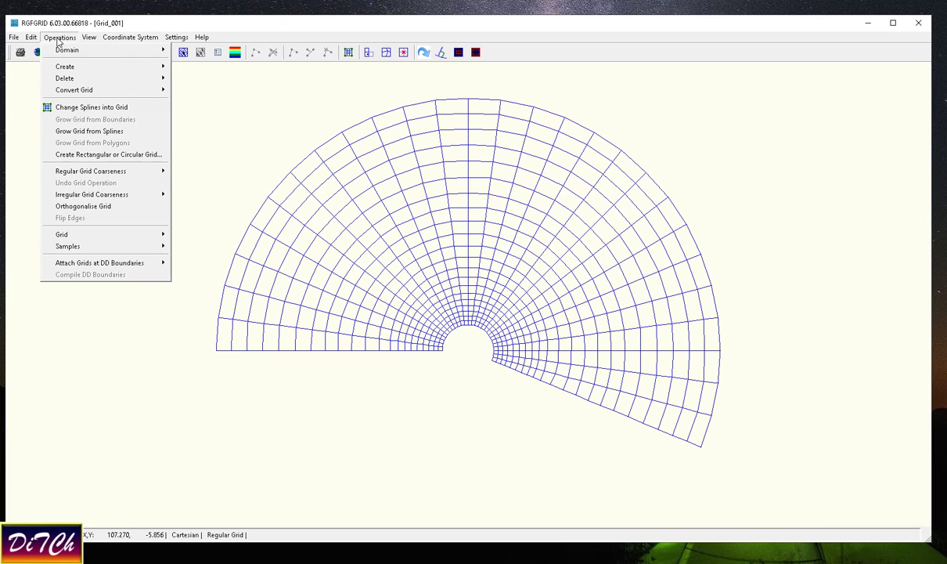
{"action": "mouse_move", "coordinate": [78, 174]}
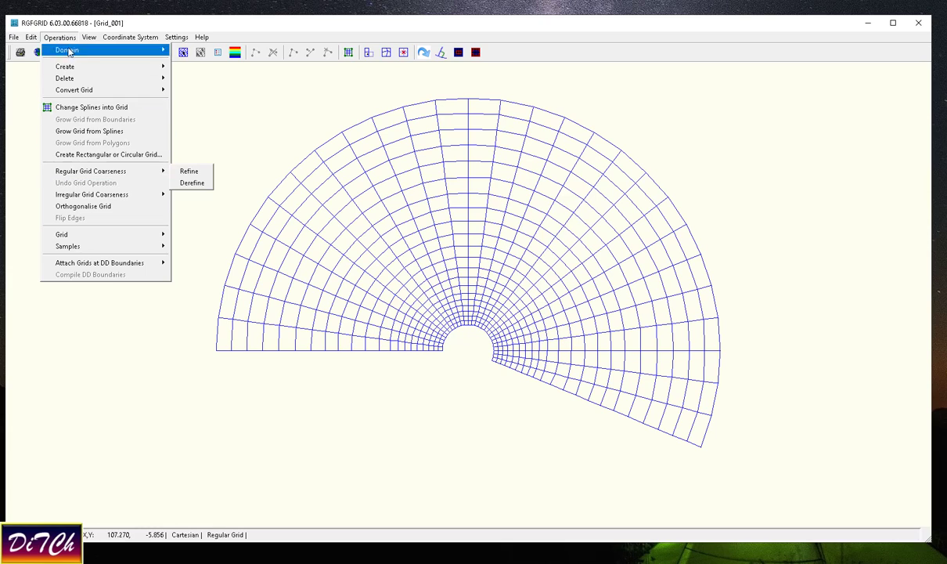
{"action": "left_click", "coordinate": [197, 175]}
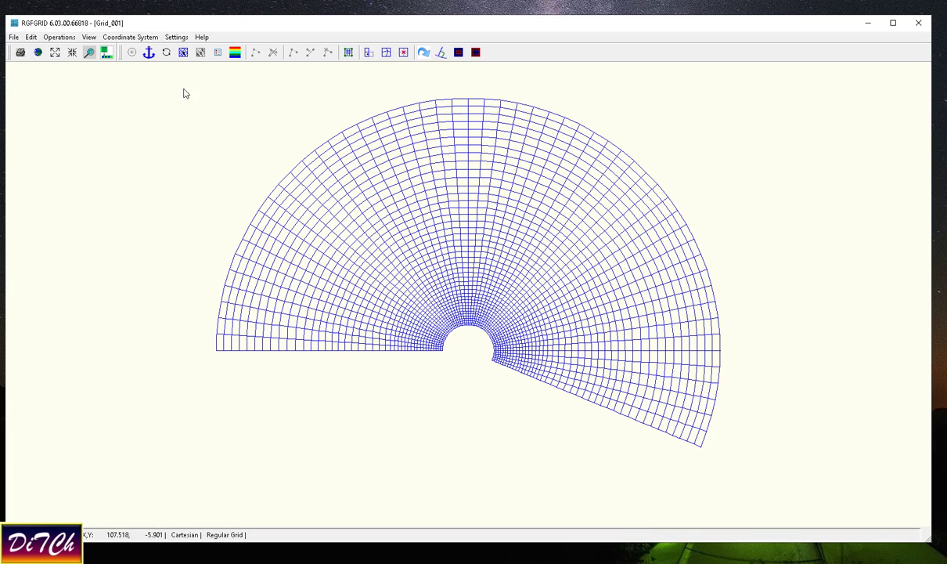
{"action": "left_click", "coordinate": [60, 39]}
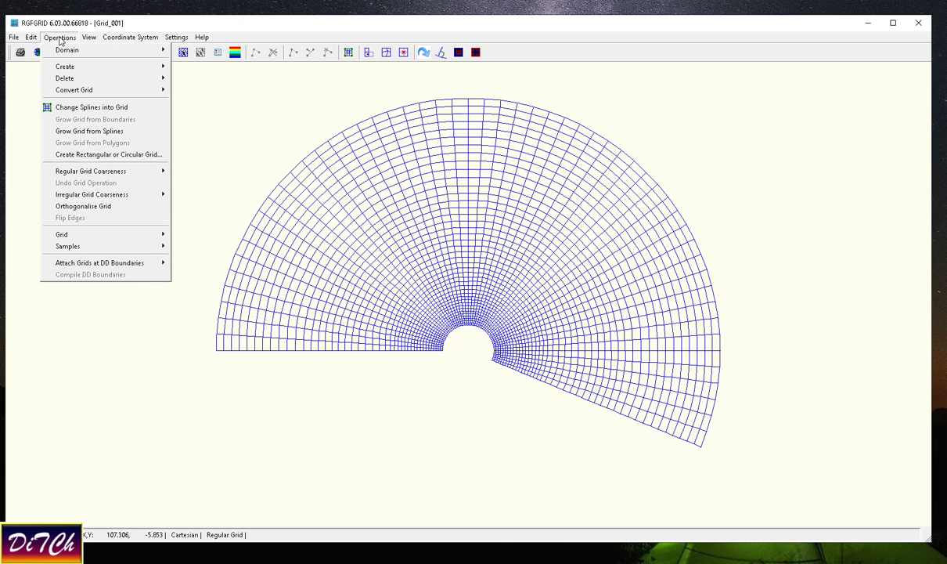
{"action": "left_click", "coordinate": [105, 208]}
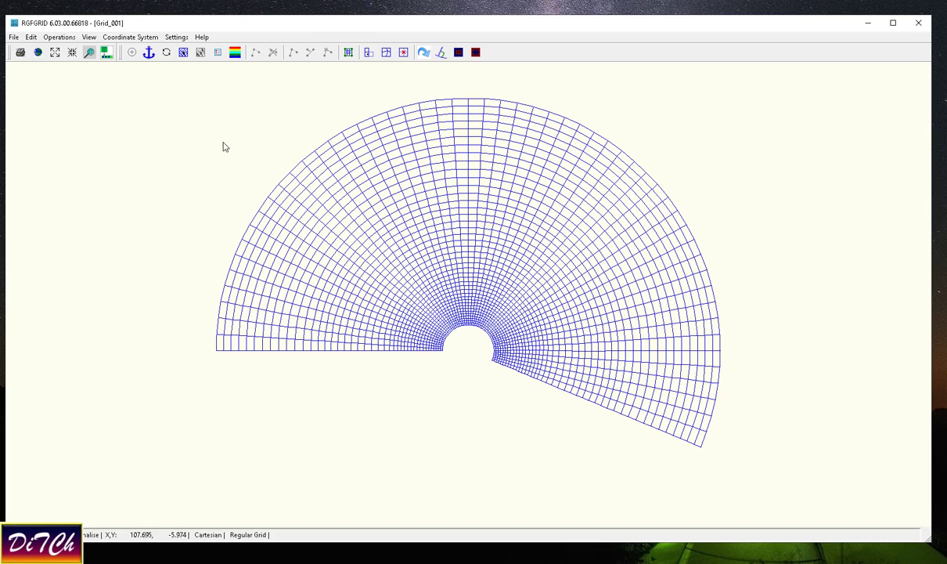
Save the project as Grid1.d3d in the prj folder.
{"action": "left_click", "coordinate": [15, 38]}
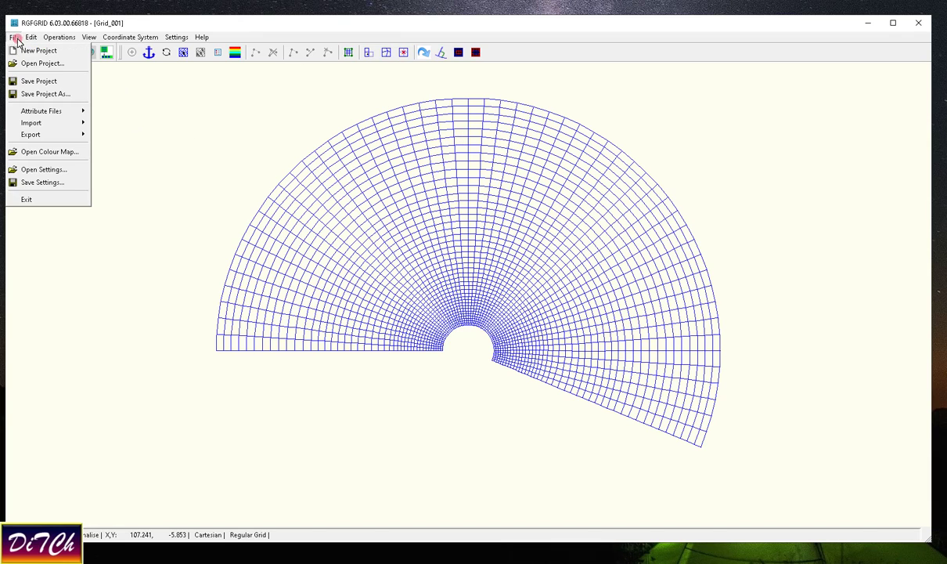
{"action": "left_click", "coordinate": [37, 94]}
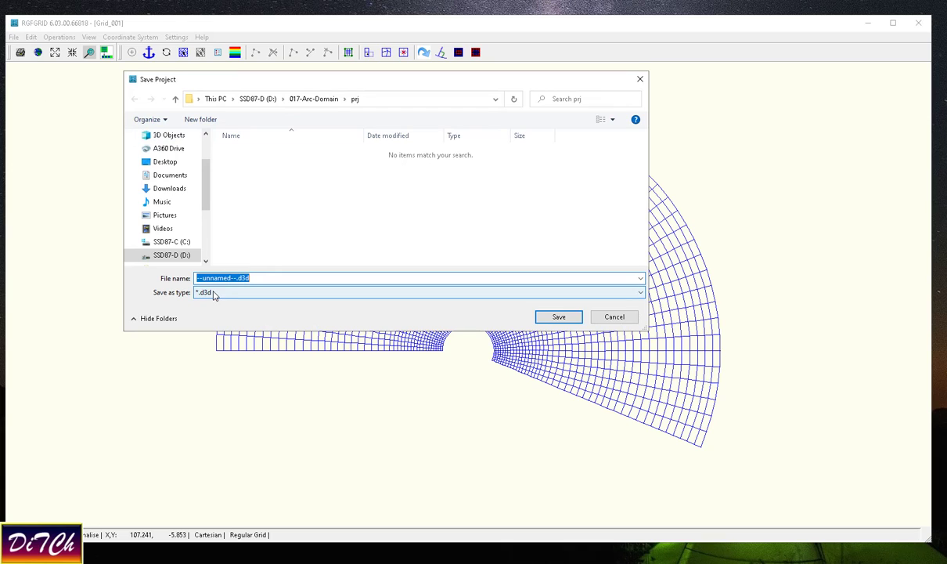
{"action": "left_click_drag", "start_coordinate": [237, 279], "coordinate": [172, 279]}
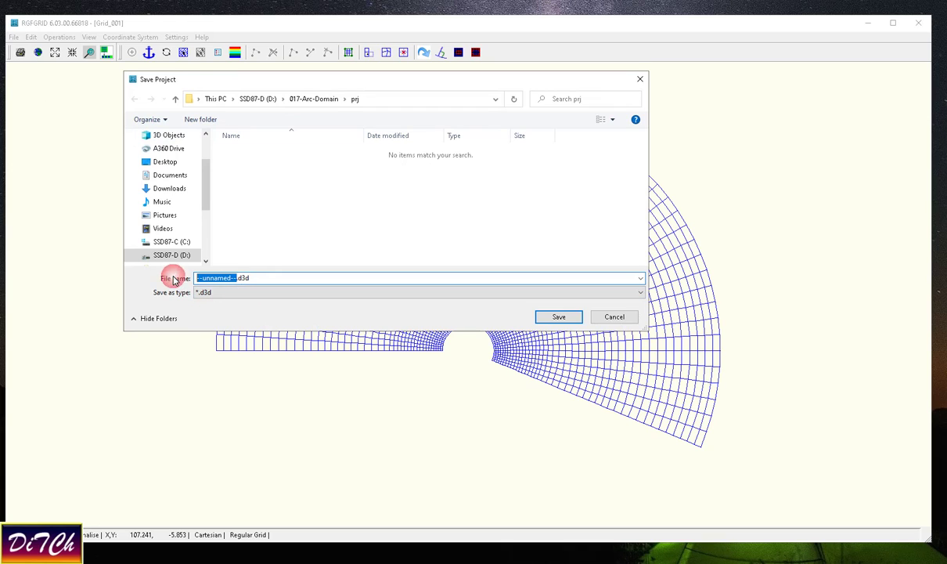
{"action": "type", "text": "Grid1"}
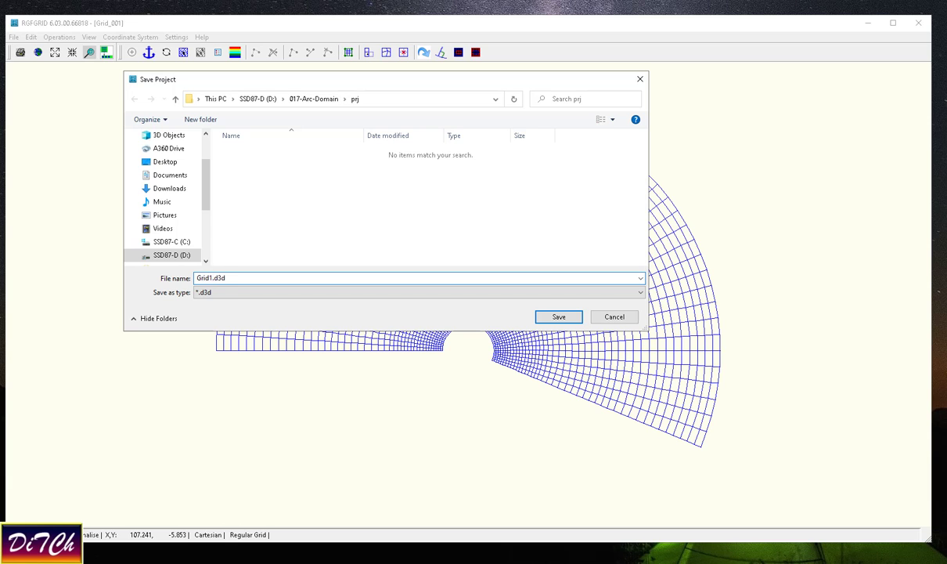
{"action": "key", "text": "Return"}
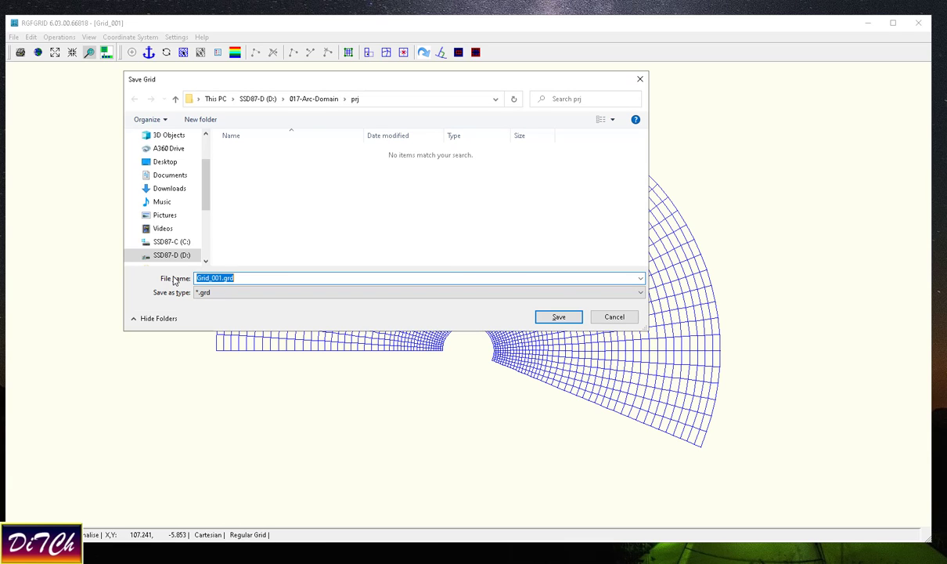
Save the grid file under the name Grid1.grd in the prj folder.
{"action": "left_click", "coordinate": [216, 282]}
{"action": "key", "text": "BackSpace"}
{"action": "key", "text": "BackSpace"}
{"action": "key", "text": "Delete"}
{"action": "key", "text": "End"}
{"action": "key", "text": "Return"}
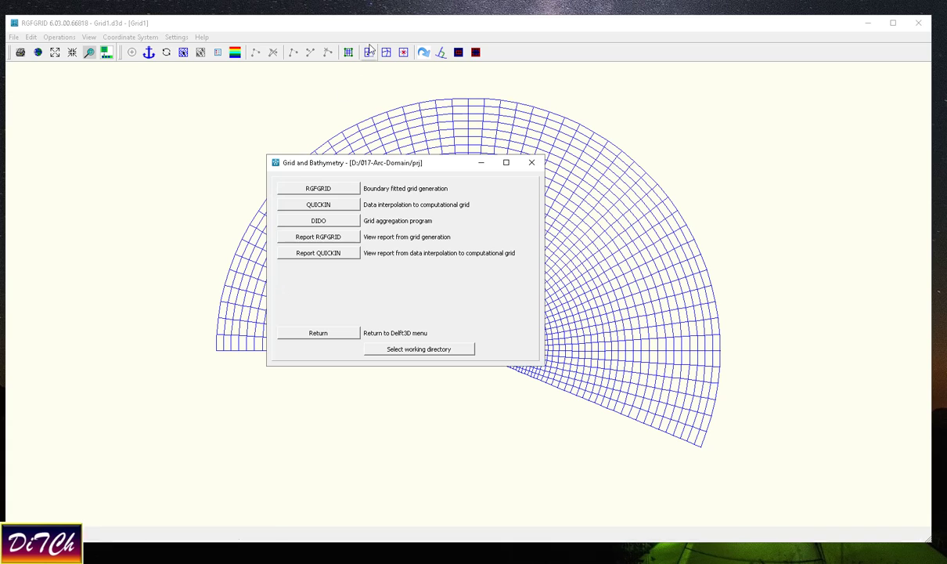
Return to the grid window and load the land boundary file 5Fr-Land.ldb from the prj folder.
{"action": "left_click", "coordinate": [384, 26]}
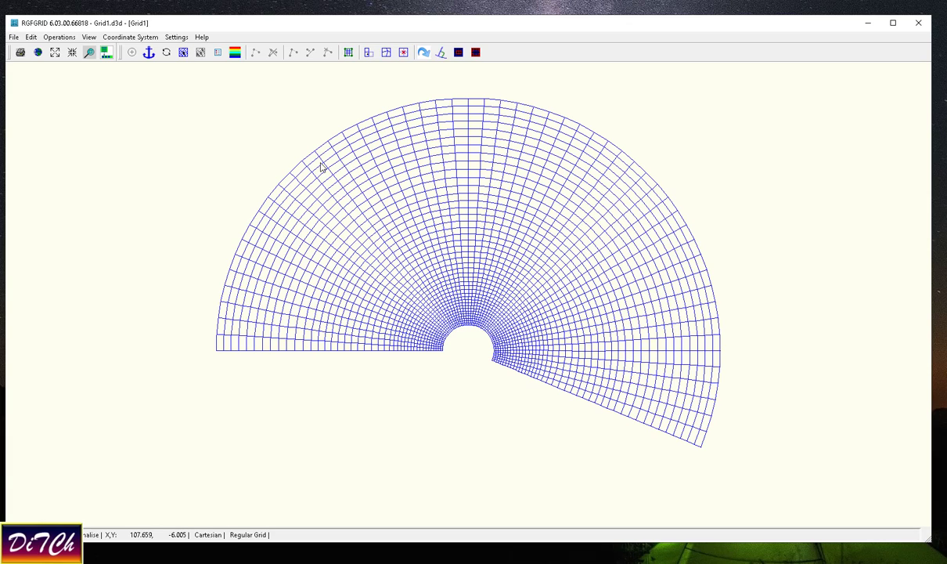
{"action": "left_click", "coordinate": [265, 27]}
{"action": "left_click", "coordinate": [17, 38]}
{"action": "mouse_move", "coordinate": [55, 115]}
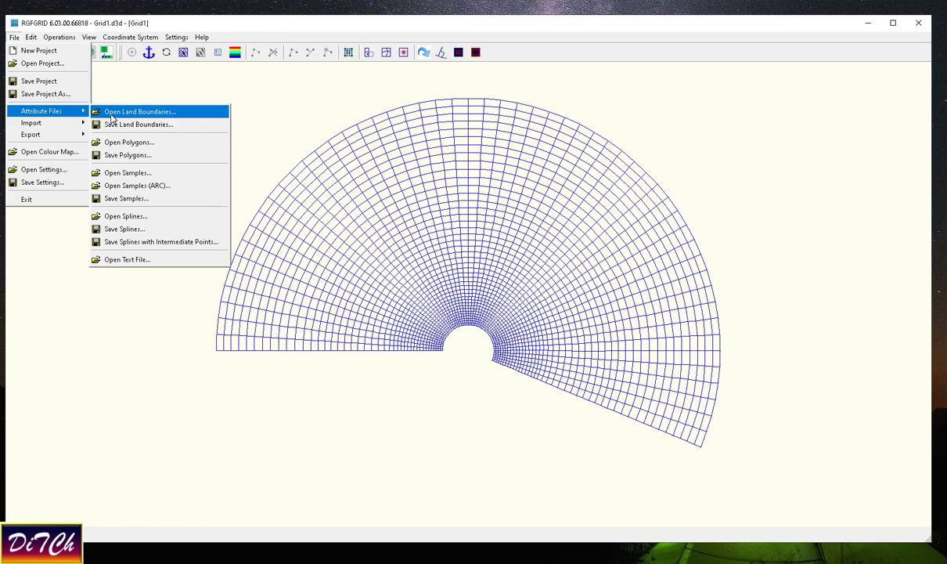
{"action": "left_click", "coordinate": [118, 114]}
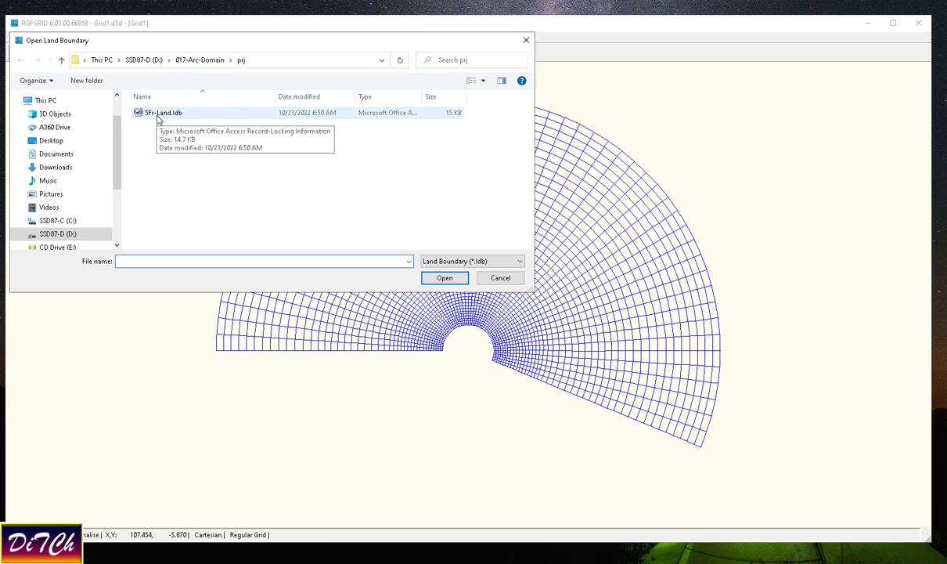
{"action": "double_click", "coordinate": [166, 115]}
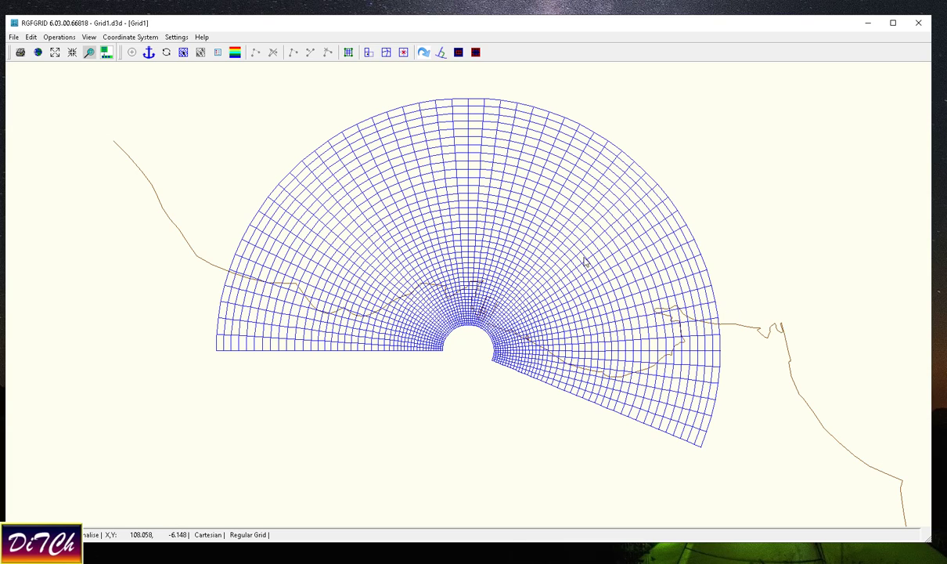
Block-delete the three outermost radial rows of cells at the grid's western end and the two at its southeastern end.
{"action": "left_click", "coordinate": [459, 54]}
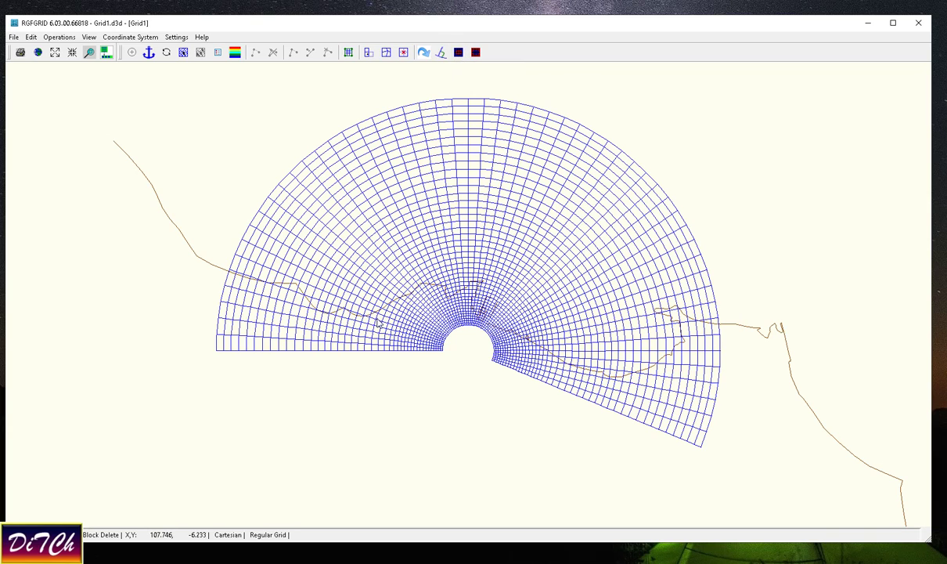
{"action": "left_click", "coordinate": [220, 303]}
{"action": "left_click", "coordinate": [442, 352]}
{"action": "left_click", "coordinate": [261, 324]}
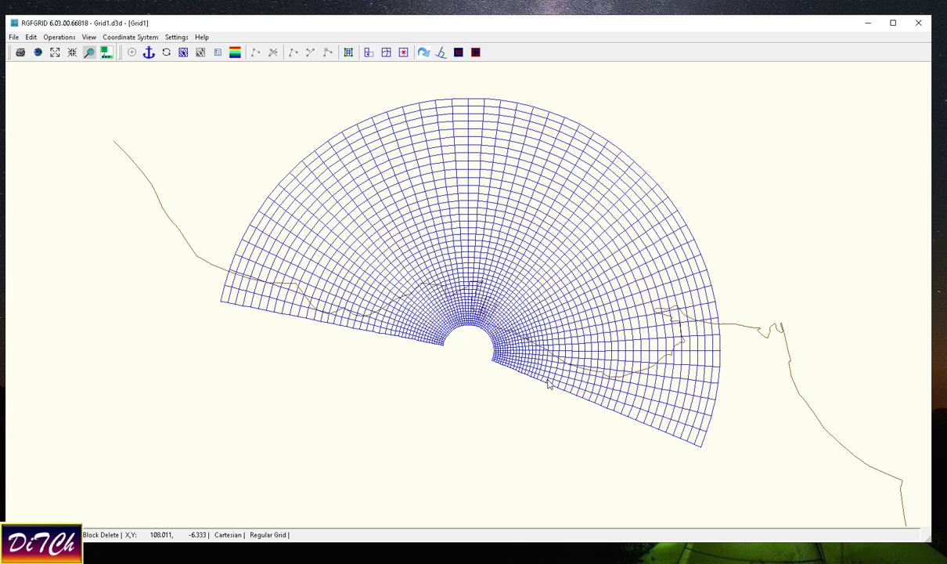
{"action": "left_click", "coordinate": [712, 421]}
{"action": "scroll", "coordinate": [505, 368], "scroll_direction": "up", "scroll_amount": 2}
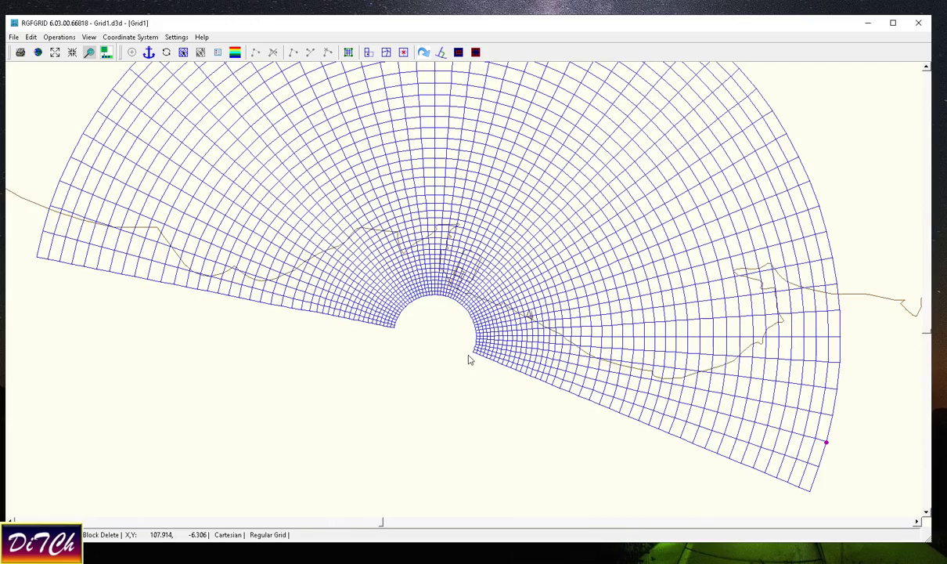
{"action": "left_click", "coordinate": [474, 356]}
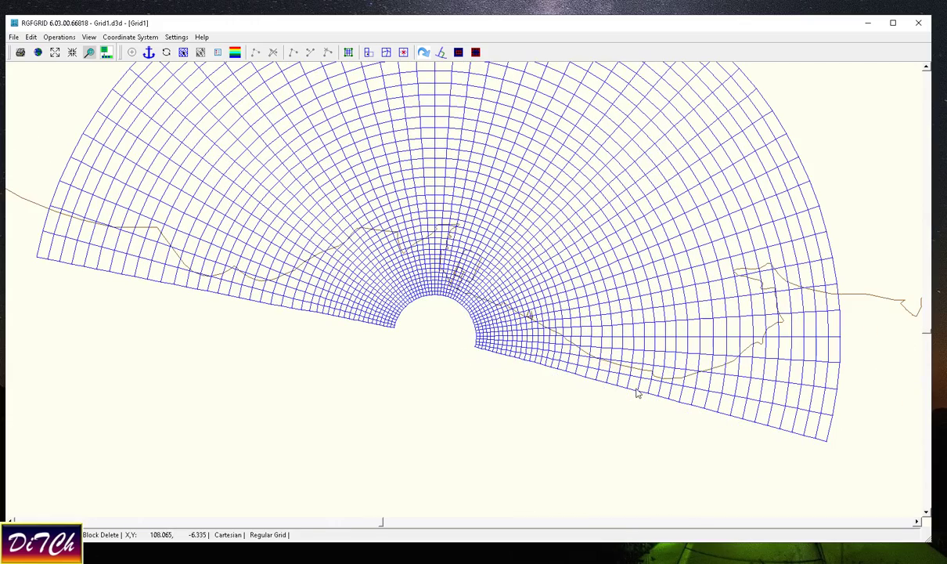
Block-delete the inner-arc cells in the western part of the grid that lie on the landward side of the coastline.
{"action": "scroll", "coordinate": [619, 382], "scroll_direction": "down", "scroll_amount": 1}
{"action": "scroll", "coordinate": [450, 289], "scroll_direction": "up", "scroll_amount": 4}
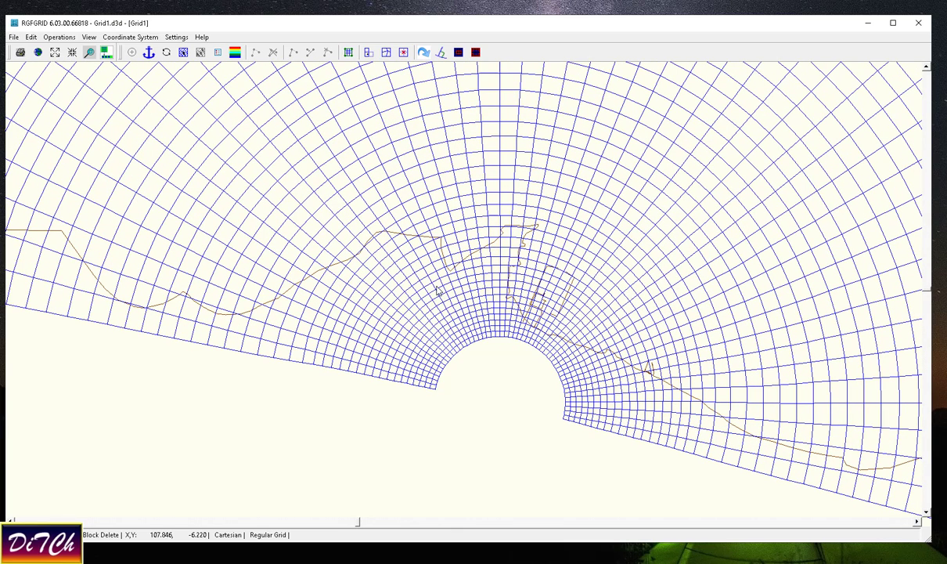
{"action": "left_click", "coordinate": [432, 284]}
{"action": "left_click", "coordinate": [435, 389]}
{"action": "left_click", "coordinate": [437, 389]}
{"action": "scroll", "coordinate": [496, 351], "scroll_direction": "down", "scroll_amount": 2}
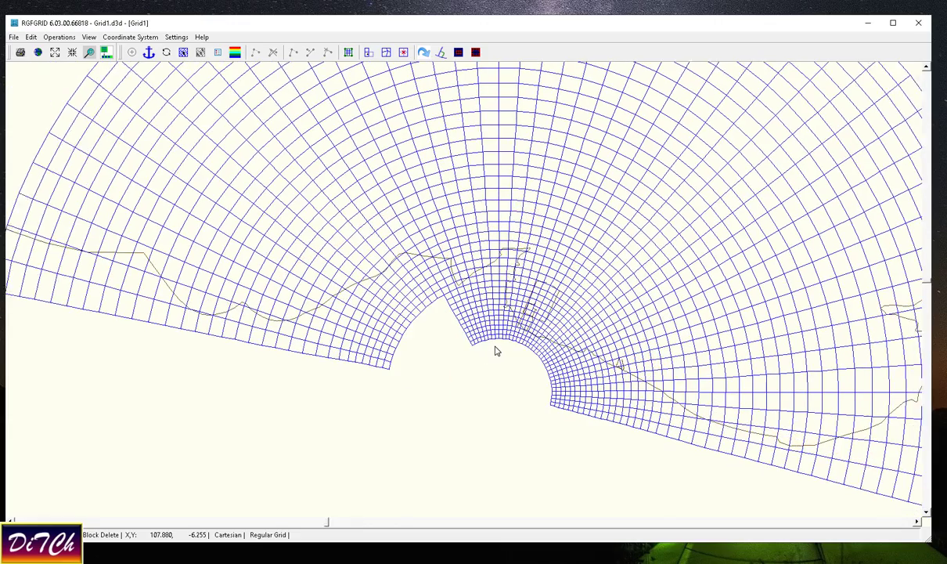
Block-delete two further stepped blocks of land cells along the western inner edge so the grid follows the coastline more closely.
{"action": "scroll", "coordinate": [496, 351], "scroll_direction": "down", "scroll_amount": 1}
{"action": "scroll", "coordinate": [497, 344], "scroll_direction": "down", "scroll_amount": 1}
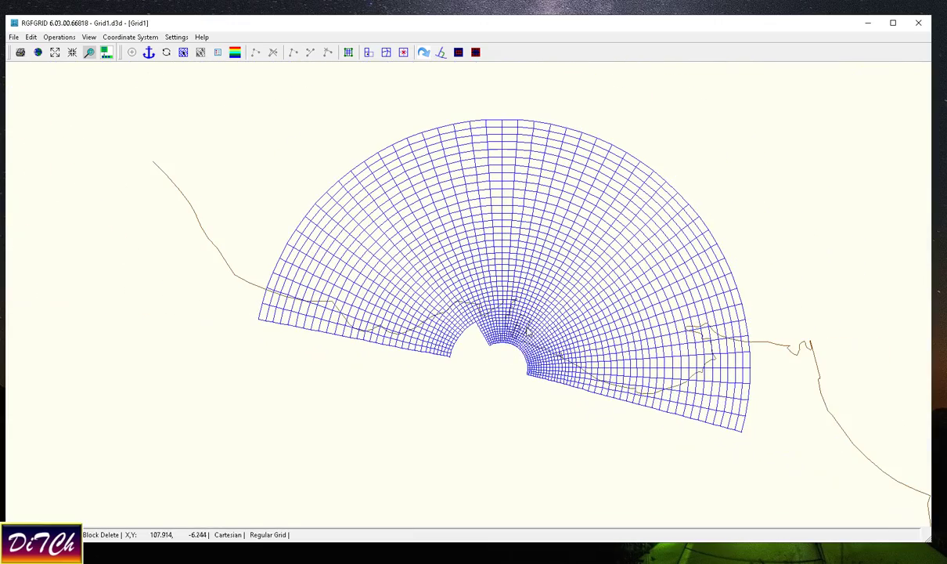
{"action": "scroll", "coordinate": [472, 311], "scroll_direction": "up", "scroll_amount": 2}
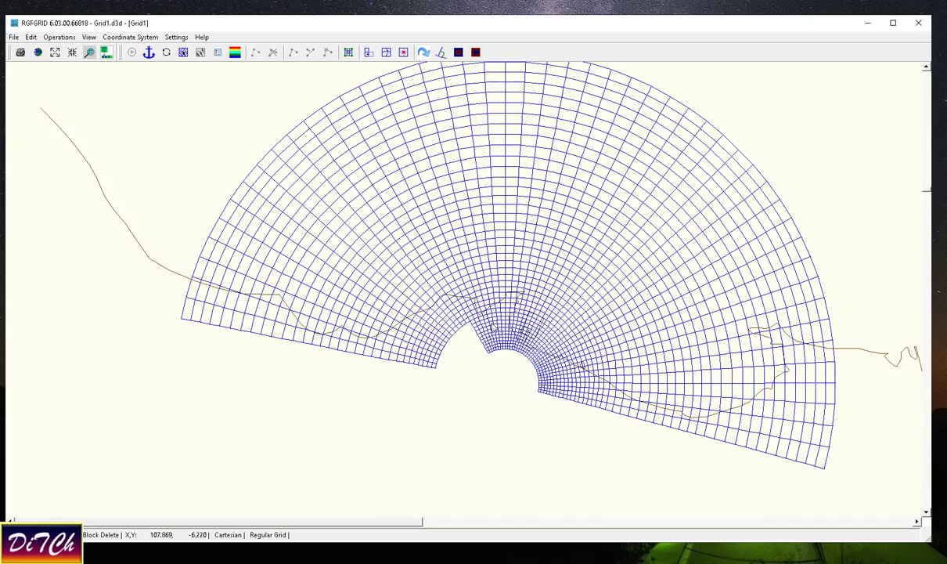
{"action": "scroll", "coordinate": [437, 350], "scroll_direction": "up", "scroll_amount": 1}
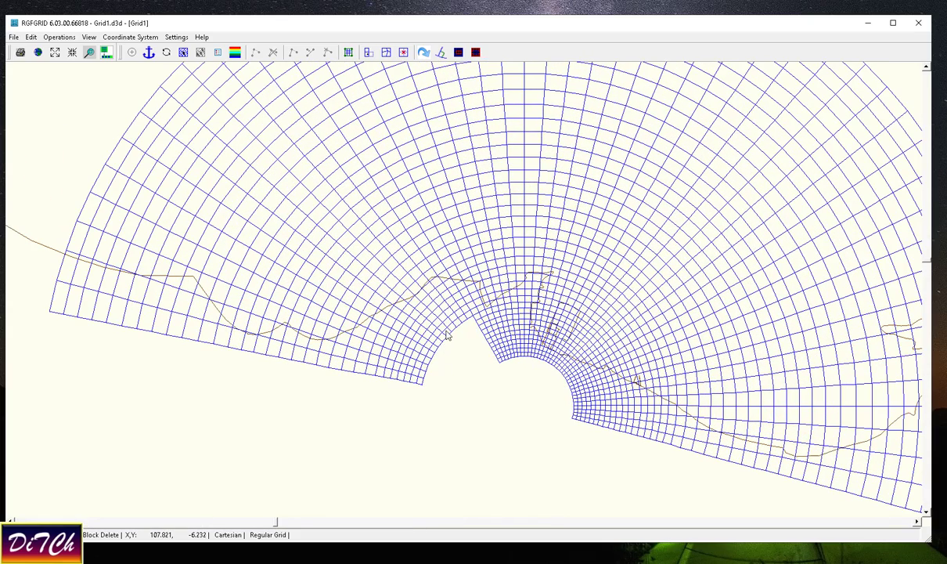
{"action": "left_click", "coordinate": [443, 301]}
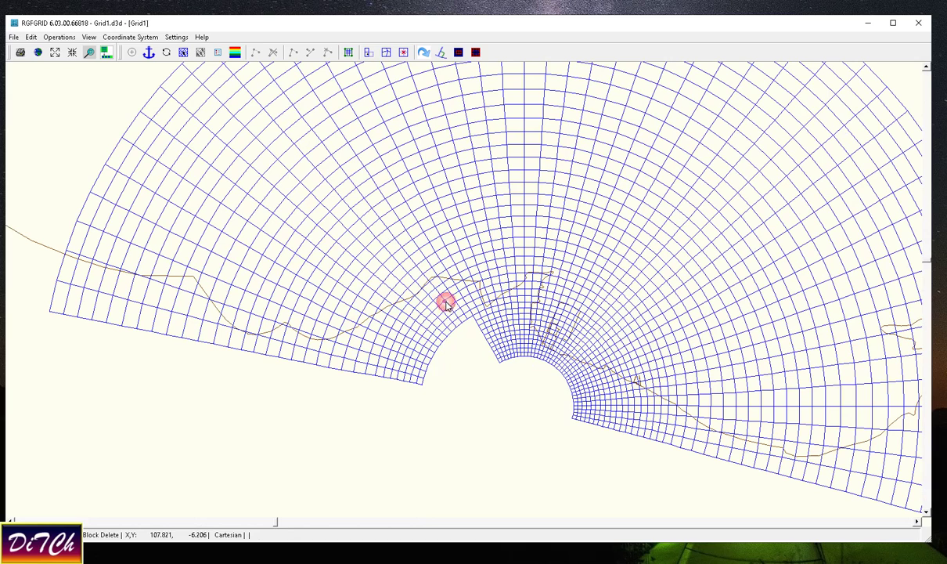
{"action": "left_click", "coordinate": [422, 389]}
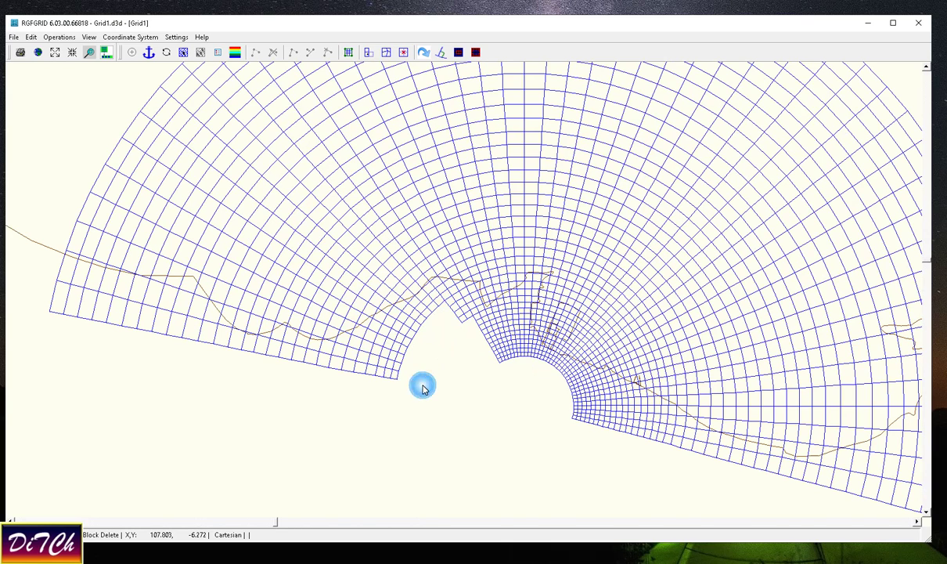
{"action": "left_click", "coordinate": [387, 338]}
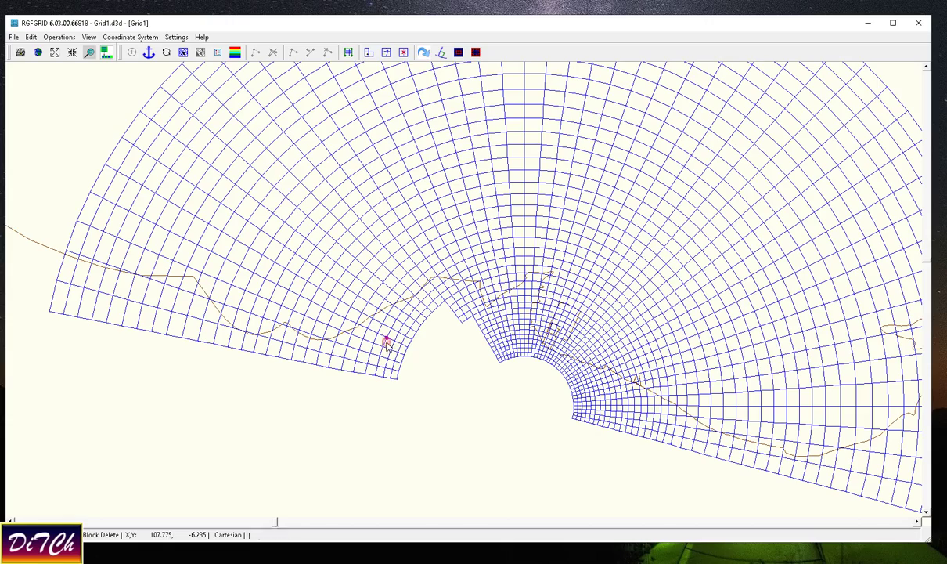
{"action": "left_click", "coordinate": [397, 384]}
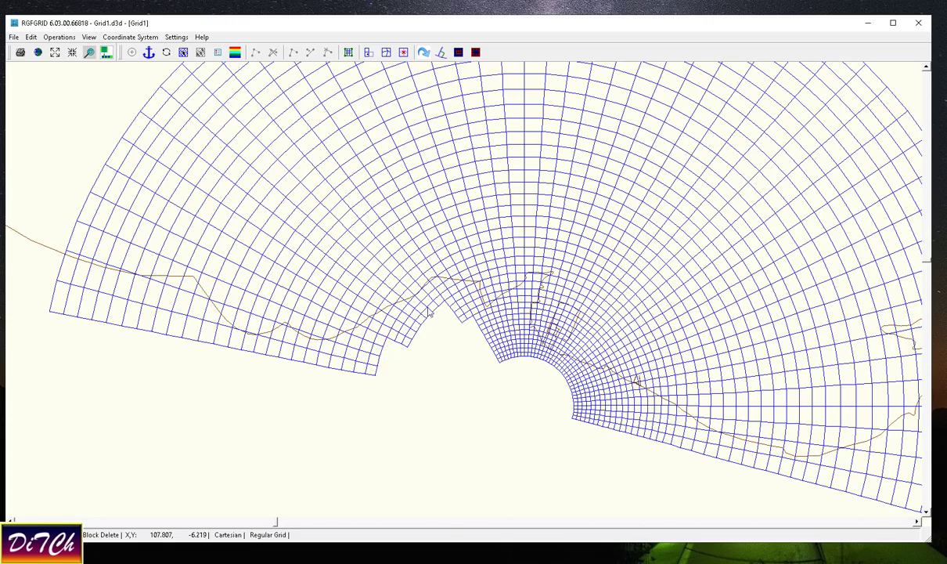
Block-delete the land cells at the inner arc just west of the harbour structures near the grid's centre line.
{"action": "scroll", "coordinate": [405, 288], "scroll_direction": "down", "scroll_amount": 1}
{"action": "scroll", "coordinate": [479, 333], "scroll_direction": "up", "scroll_amount": 1}
{"action": "scroll", "coordinate": [507, 347], "scroll_direction": "up", "scroll_amount": 1}
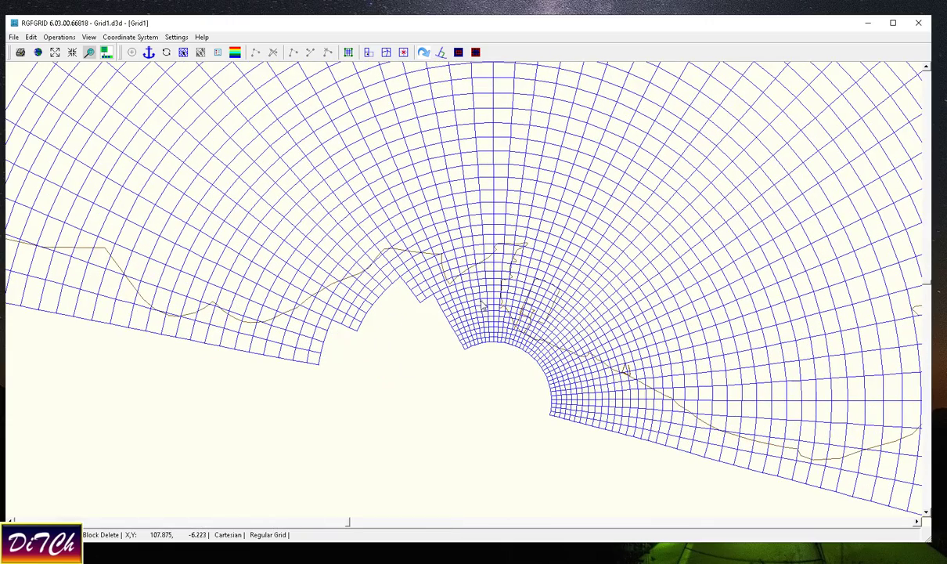
{"action": "left_click", "coordinate": [480, 300]}
{"action": "left_click", "coordinate": [467, 352]}
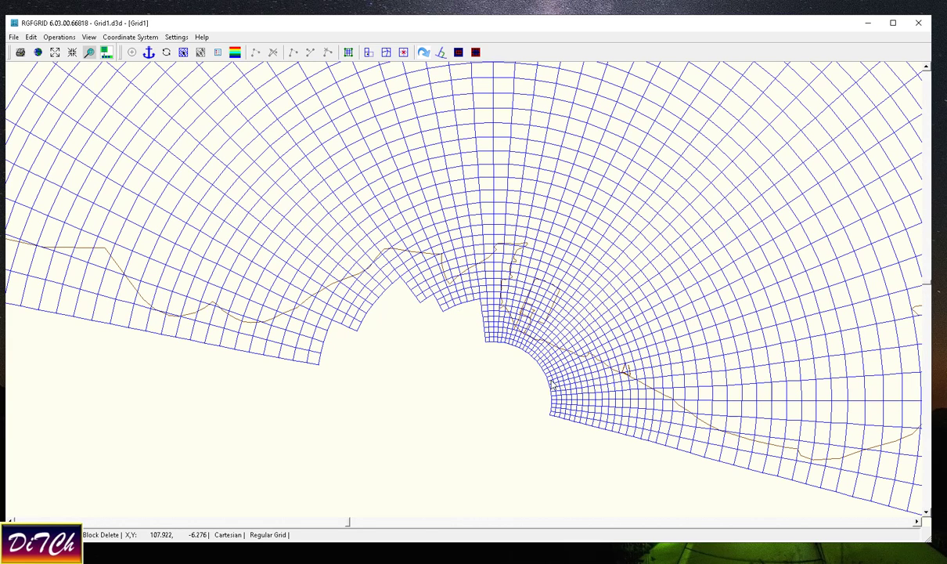
Block-delete the land cells along the eastern inner edge in successive stepped blocks that follow the coastline.
{"action": "left_click", "coordinate": [609, 393]}
{"action": "left_click", "coordinate": [549, 415]}
{"action": "left_click", "coordinate": [550, 419]}
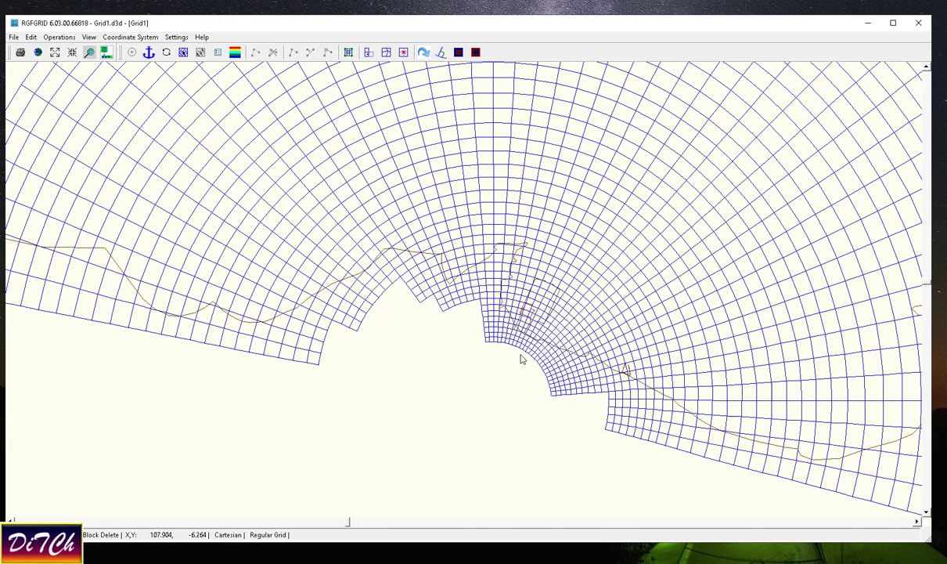
{"action": "scroll", "coordinate": [496, 338], "scroll_direction": "down", "scroll_amount": 2}
{"action": "scroll", "coordinate": [615, 419], "scroll_direction": "up", "scroll_amount": 1}
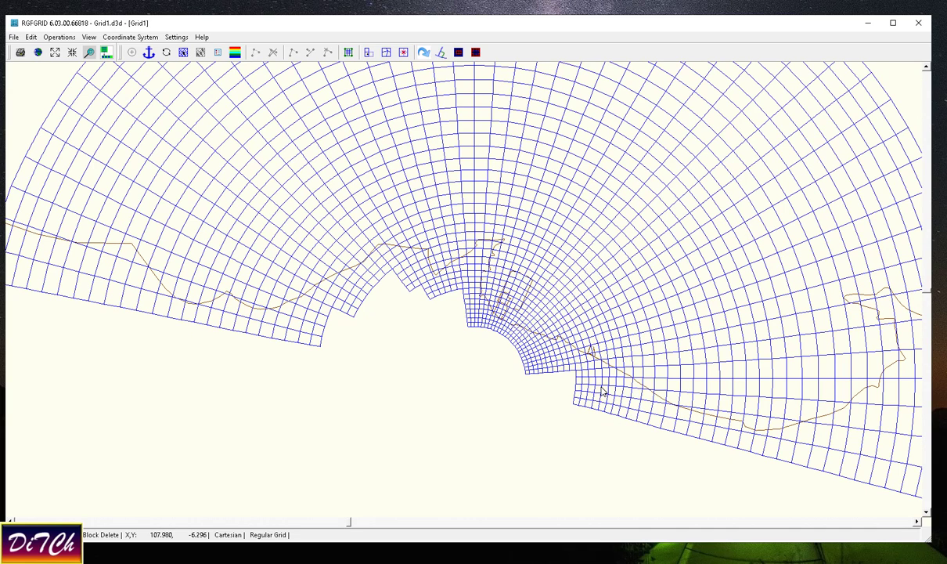
{"action": "left_click_drag", "start_coordinate": [602, 399], "coordinate": [576, 408]}
{"action": "left_click", "coordinate": [550, 358]}
{"action": "left_click", "coordinate": [530, 381]}
Block-delete the innermost row of cells along the remaining inner arc beneath the harbour.
{"action": "scroll", "coordinate": [515, 352], "scroll_direction": "up", "scroll_amount": 3}
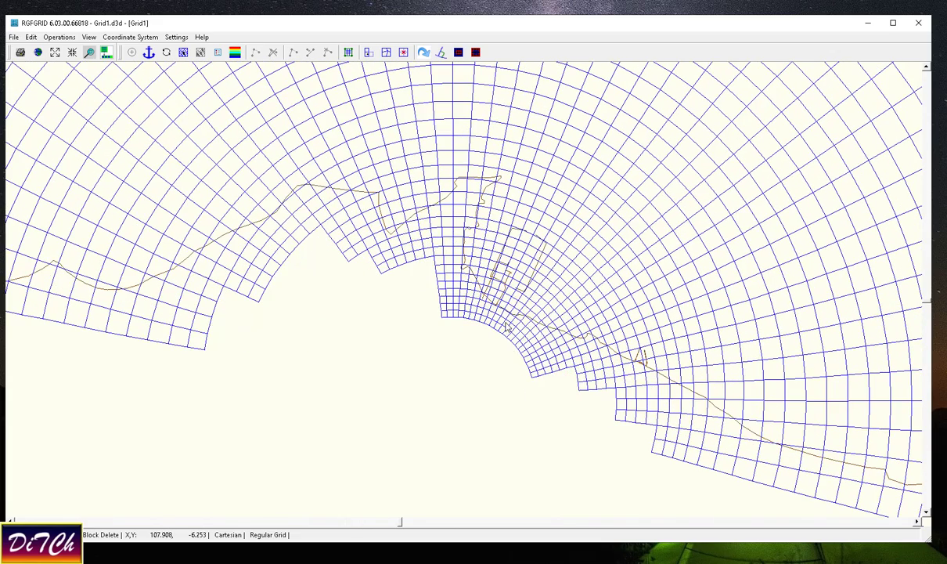
{"action": "scroll", "coordinate": [479, 312], "scroll_direction": "up", "scroll_amount": 1}
{"action": "left_click", "coordinate": [420, 309]}
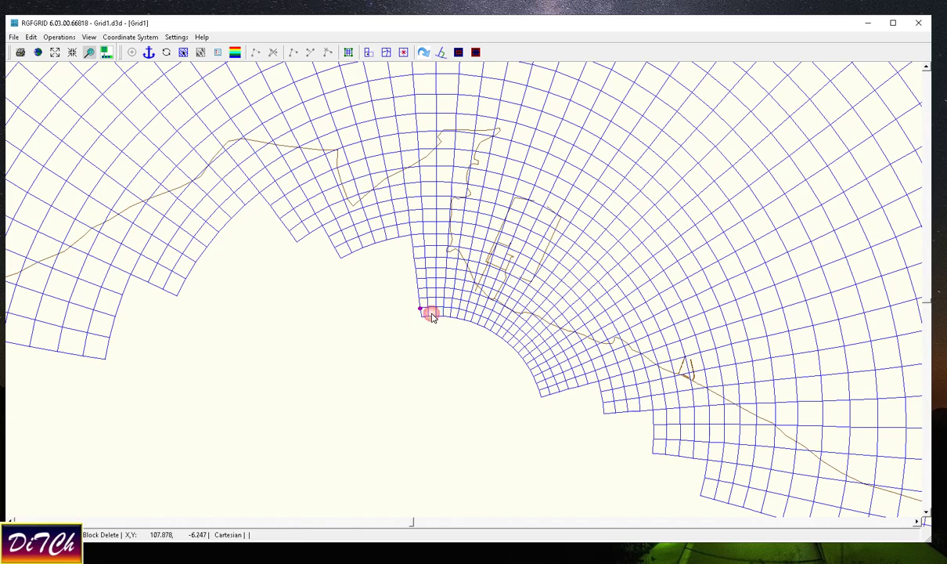
{"action": "left_click", "coordinate": [543, 399]}
{"action": "scroll", "coordinate": [511, 336], "scroll_direction": "down", "scroll_amount": 4}
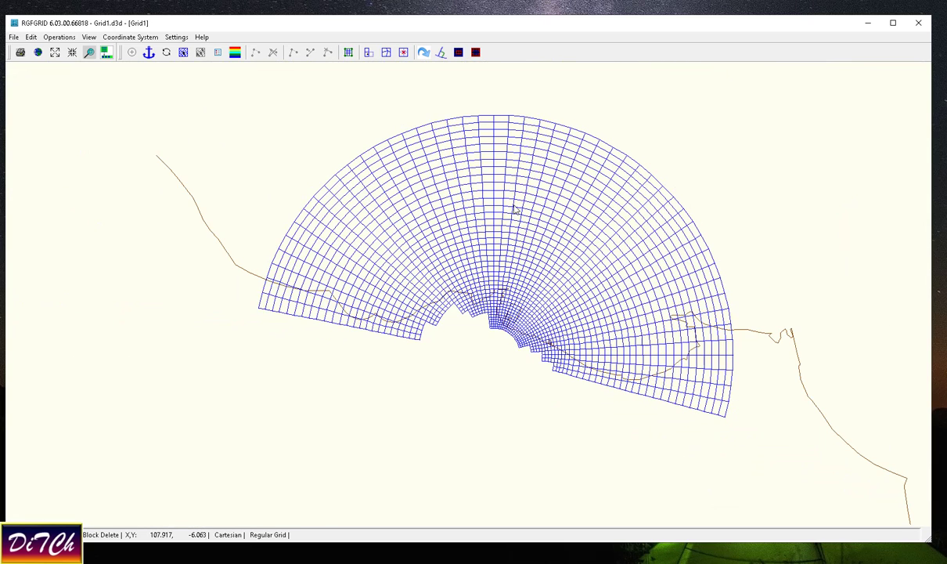
Block-delete the land cells at the grid's outer southeastern corner in three stepped blocks below the coastline.
{"action": "scroll", "coordinate": [516, 191], "scroll_direction": "up", "scroll_amount": 1}
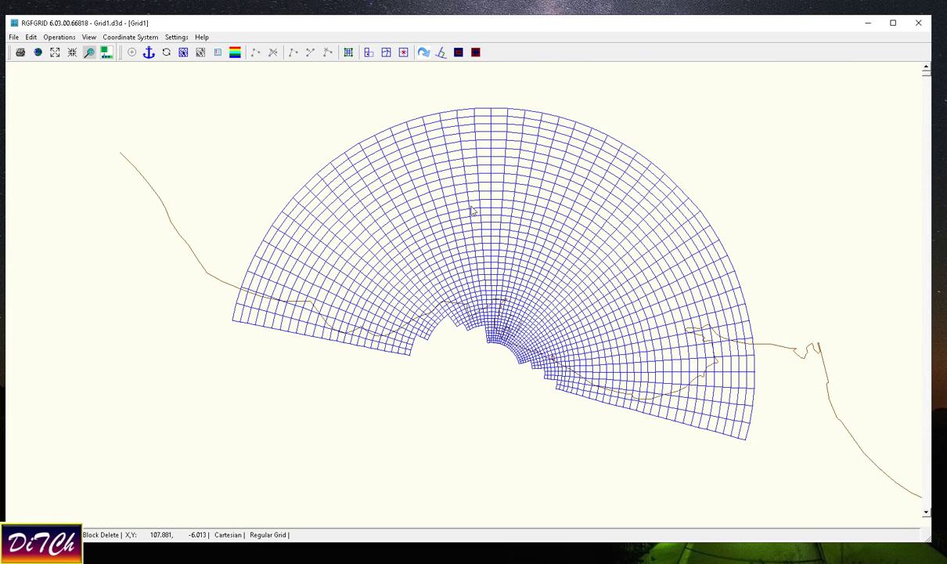
{"action": "left_click", "coordinate": [754, 373]}
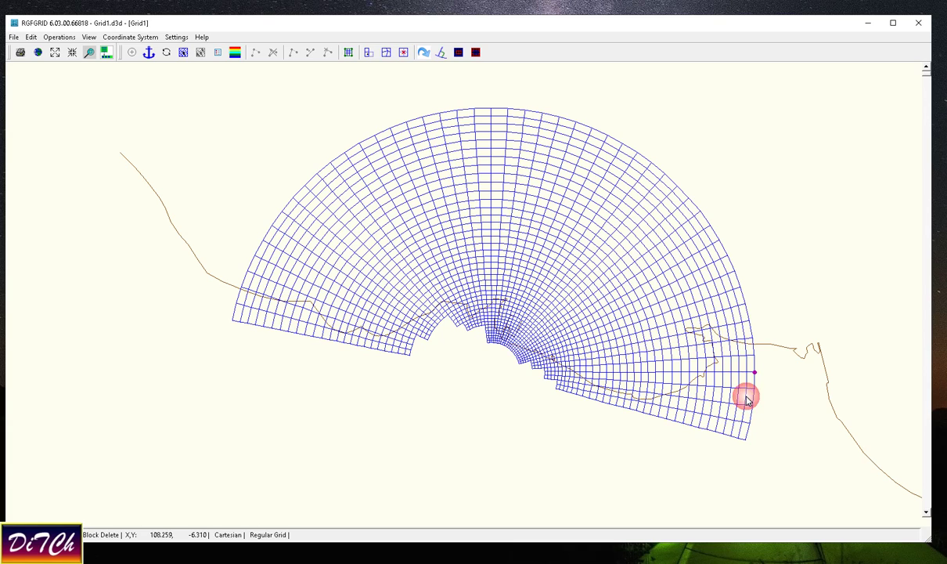
{"action": "left_click", "coordinate": [719, 437]}
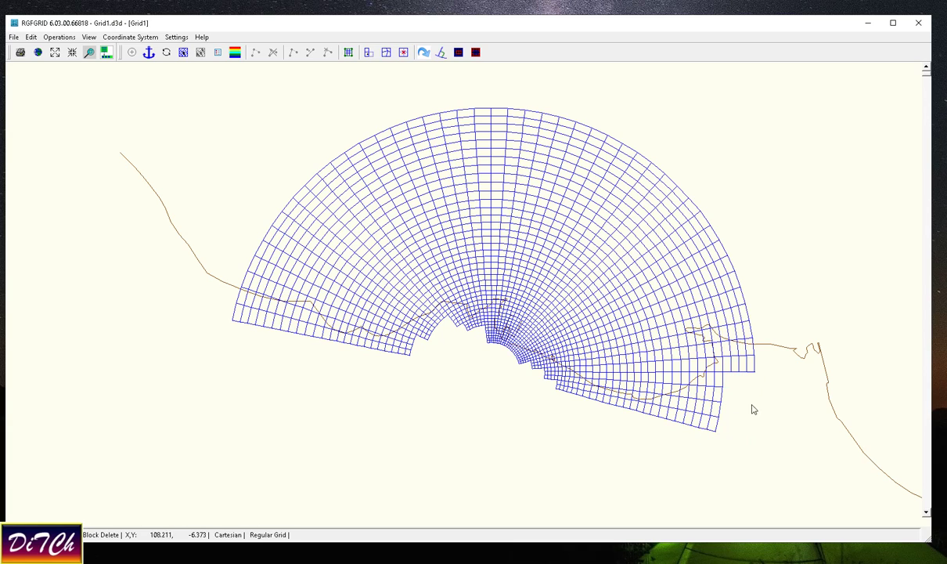
{"action": "left_click", "coordinate": [706, 413]}
{"action": "left_click", "coordinate": [697, 427]}
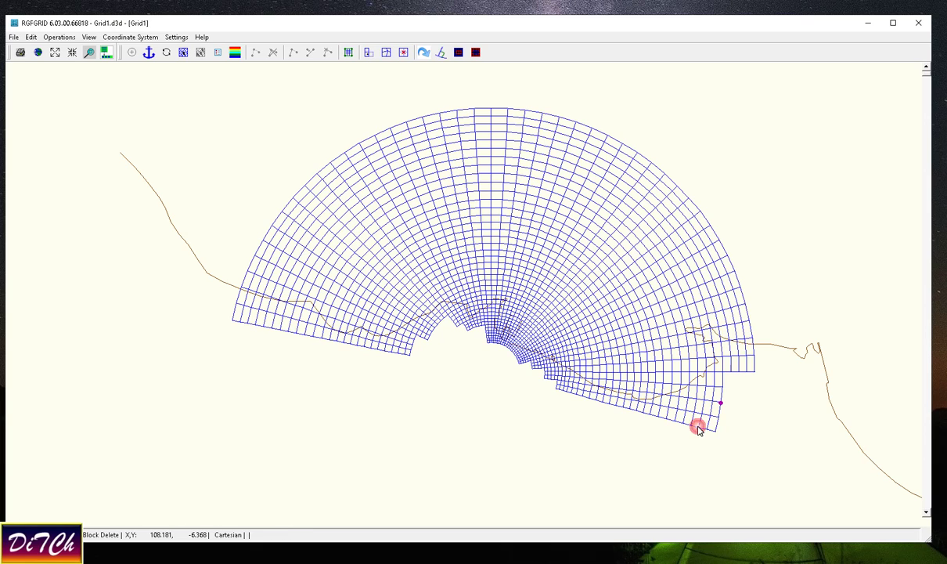
{"action": "left_click", "coordinate": [702, 415]}
{"action": "left_click", "coordinate": [668, 425]}
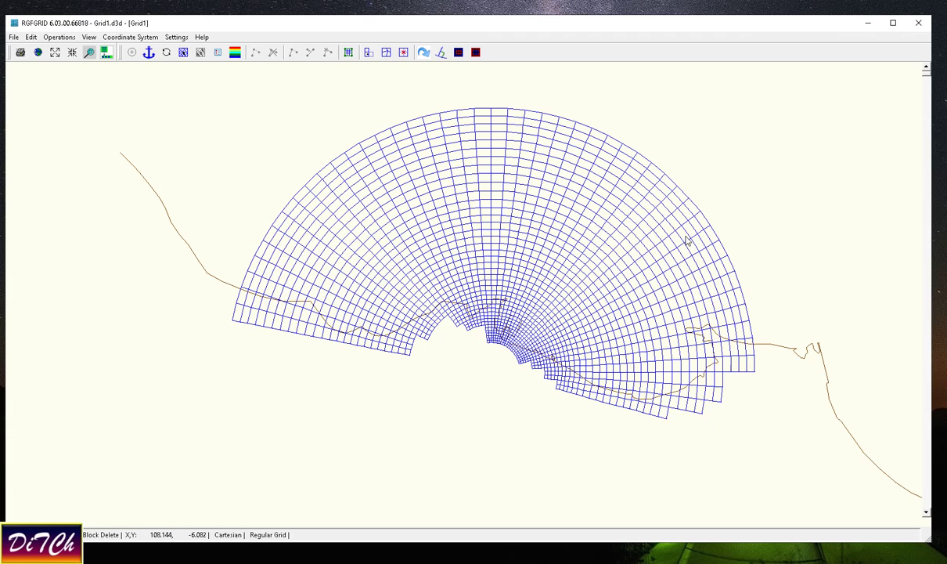
{"action": "scroll", "coordinate": [650, 227], "scroll_direction": "down", "scroll_amount": 1}
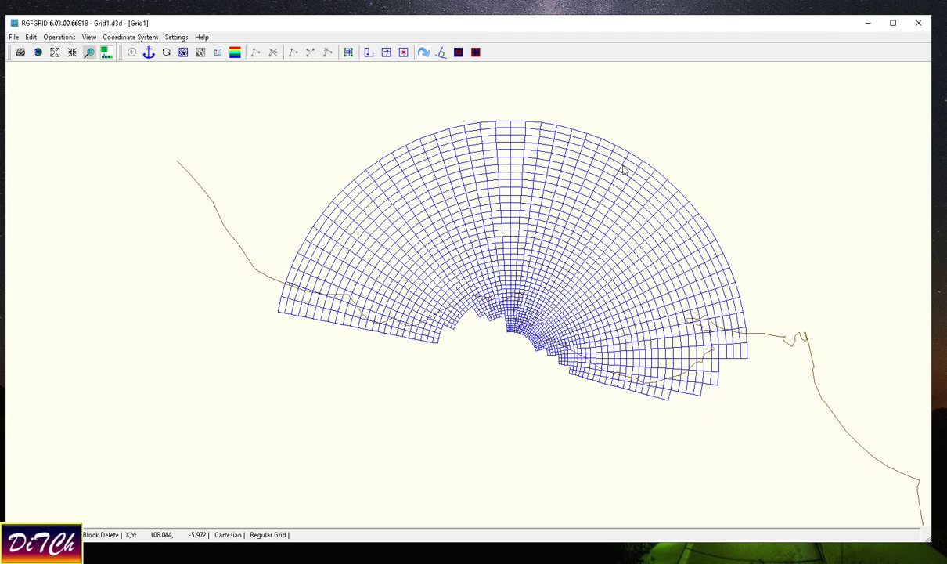
{"action": "scroll", "coordinate": [653, 131], "scroll_direction": "up", "scroll_amount": 1}
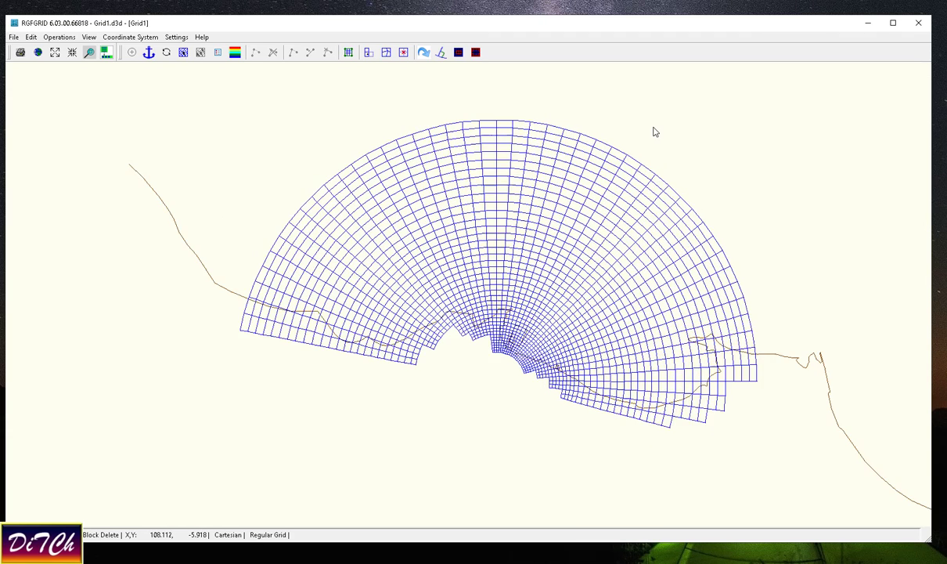
Refine the whole regular grid with M- and N-refinement factors of 2 in the general parameters.
{"action": "left_click", "coordinate": [176, 37]}
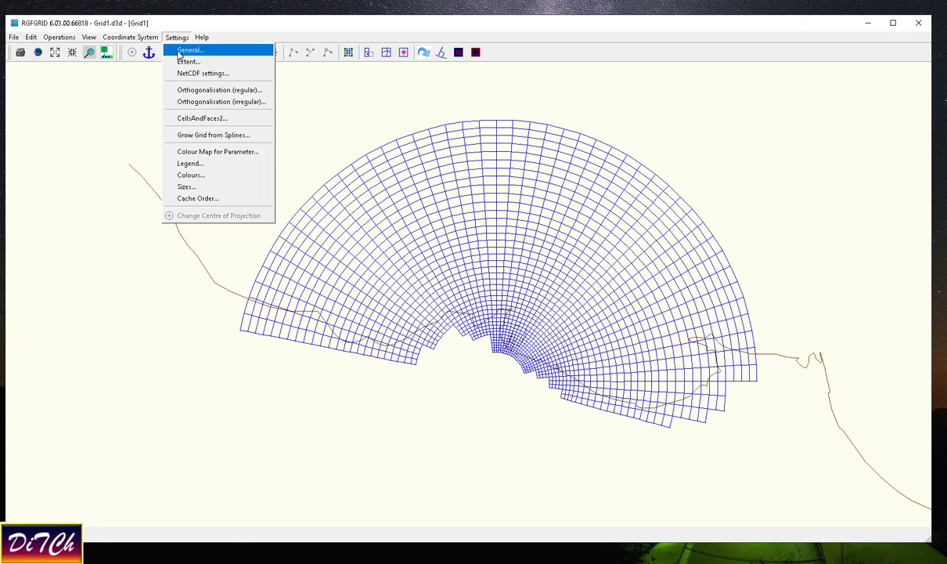
{"action": "left_click", "coordinate": [184, 49]}
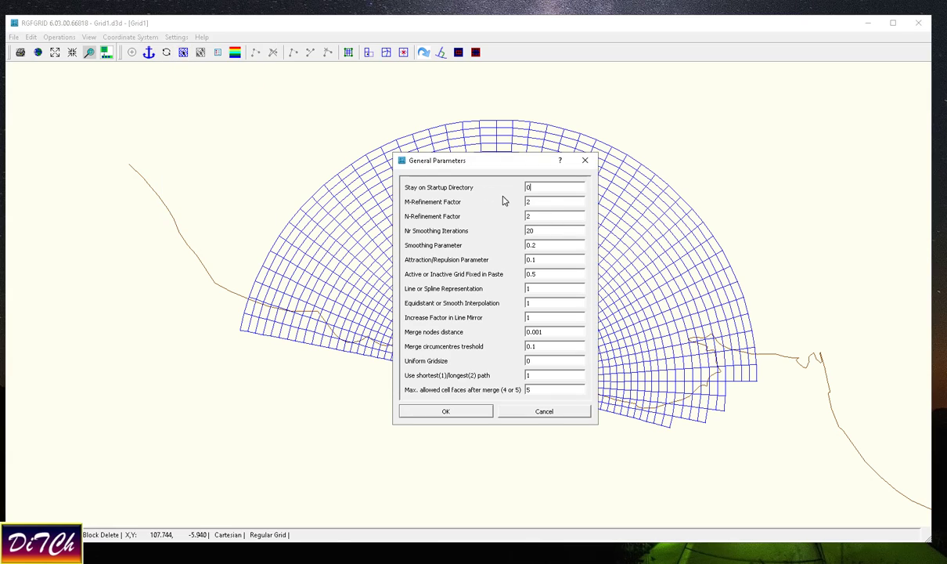
{"action": "left_click", "coordinate": [450, 413]}
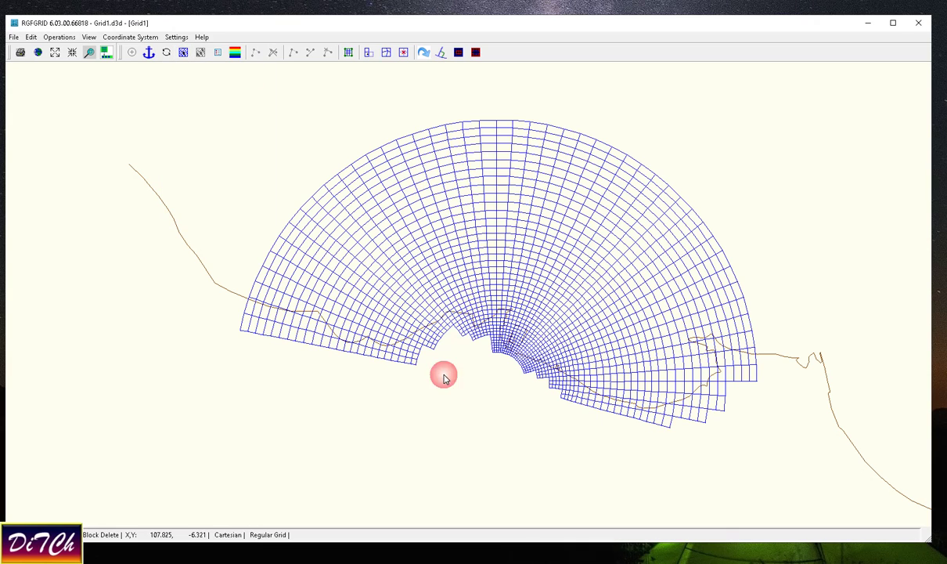
{"action": "left_click", "coordinate": [58, 38]}
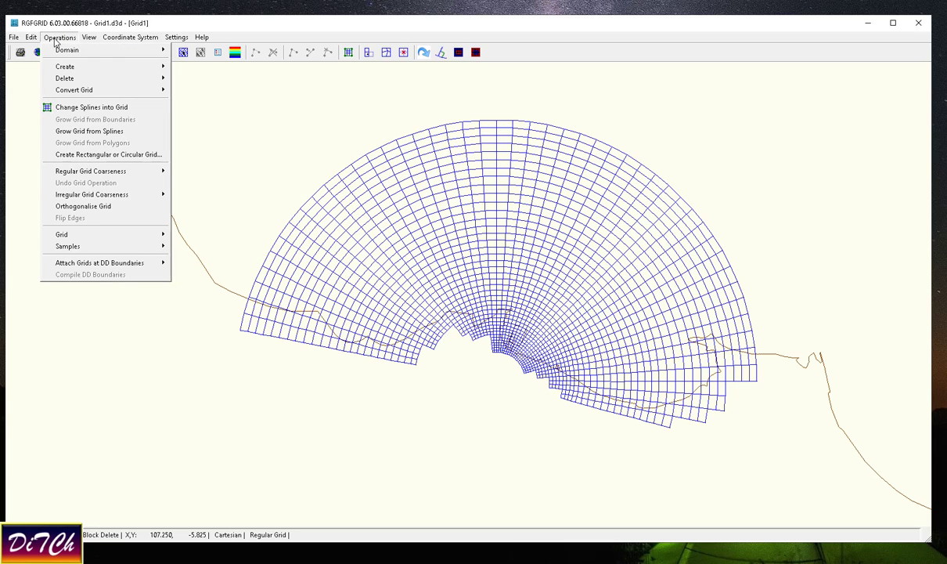
{"action": "mouse_move", "coordinate": [130, 169]}
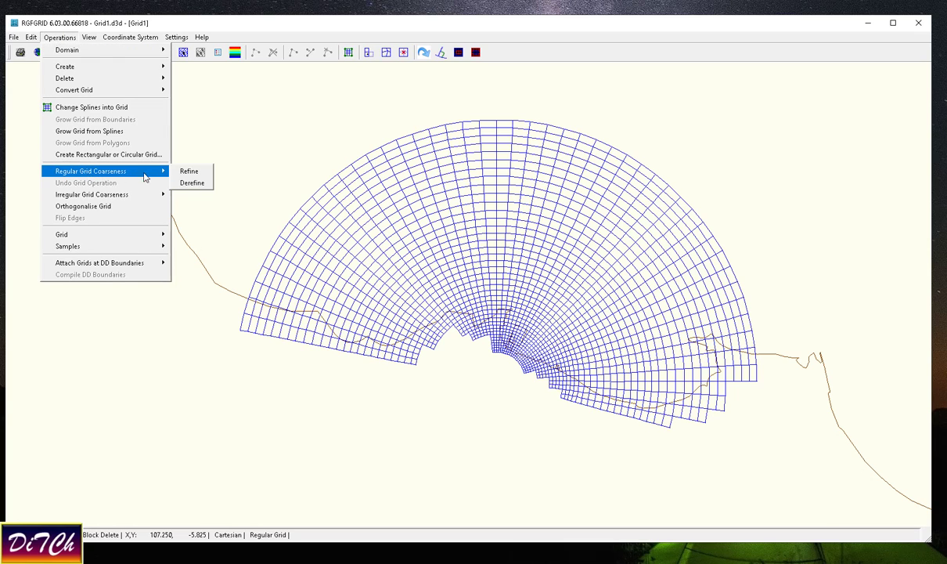
{"action": "left_click", "coordinate": [188, 172]}
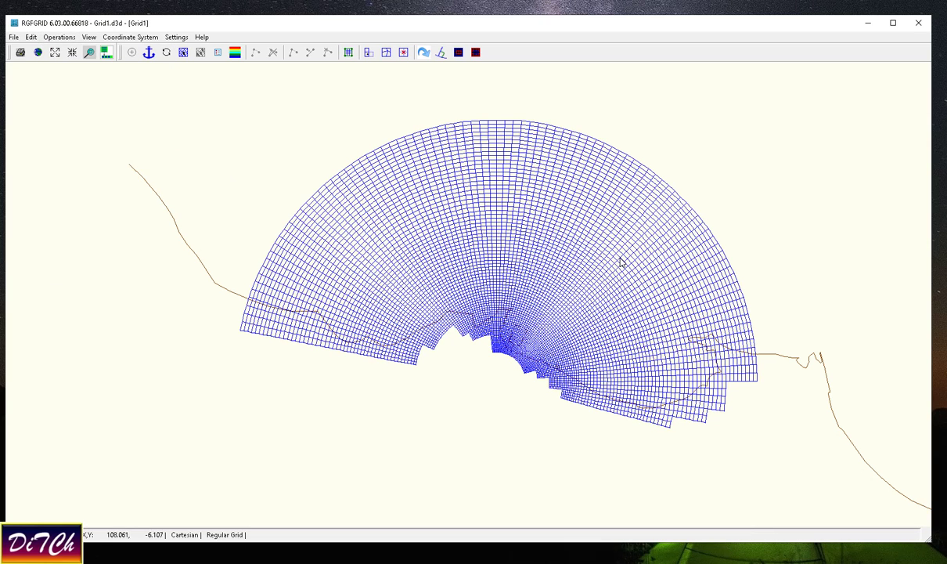
Orthogonalise the refined regular grid.
{"action": "left_click", "coordinate": [58, 37]}
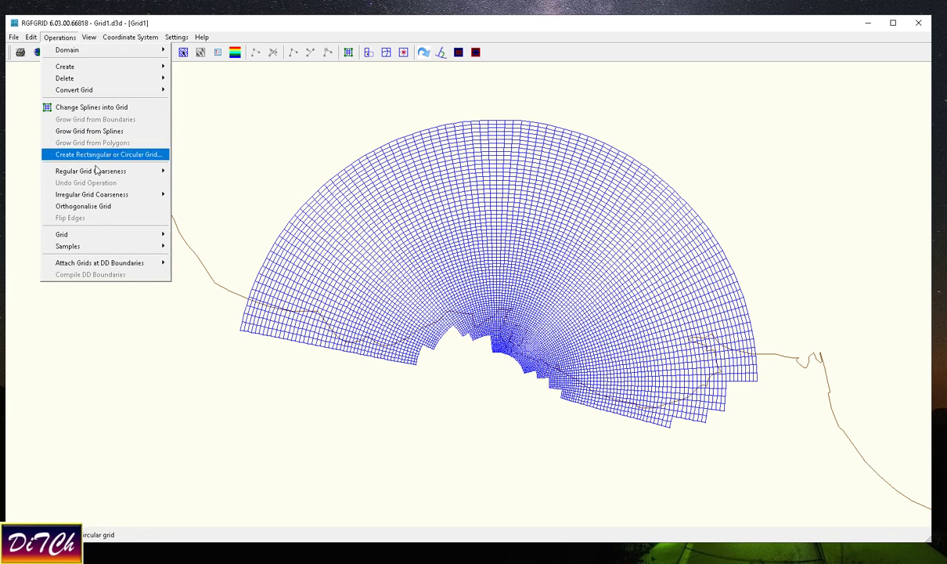
{"action": "left_click", "coordinate": [117, 207]}
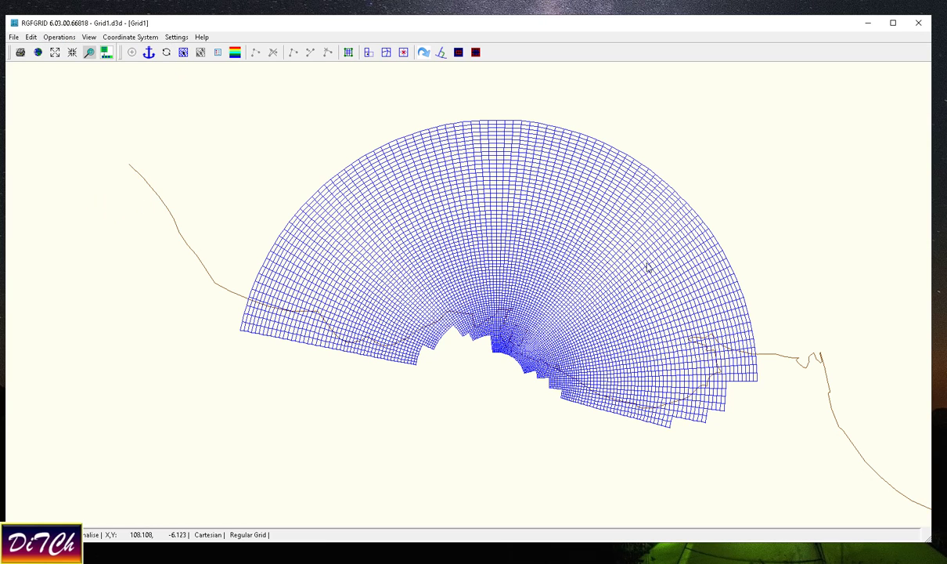
{"action": "scroll", "coordinate": [615, 249], "scroll_direction": "up", "scroll_amount": 1}
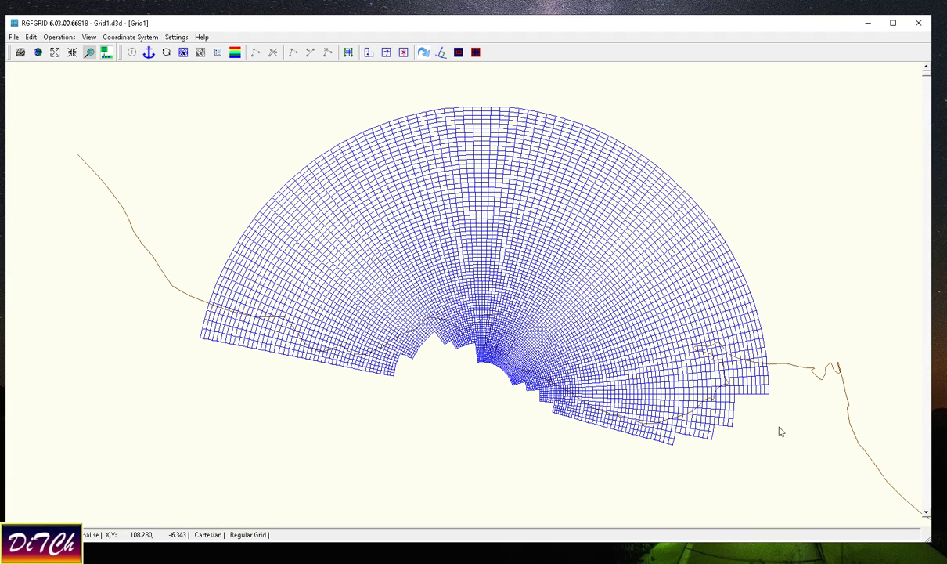
Save the project as Grid2L.d3d in the prj folder and save the land boundary under its suggested file name.
{"action": "left_click", "coordinate": [13, 36]}
{"action": "left_click", "coordinate": [29, 93]}
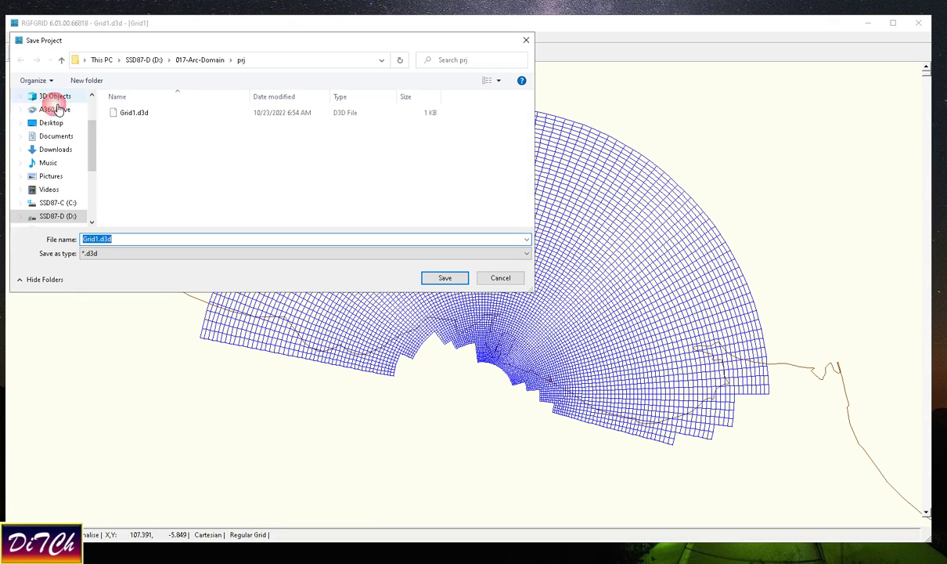
{"action": "left_click", "coordinate": [129, 117]}
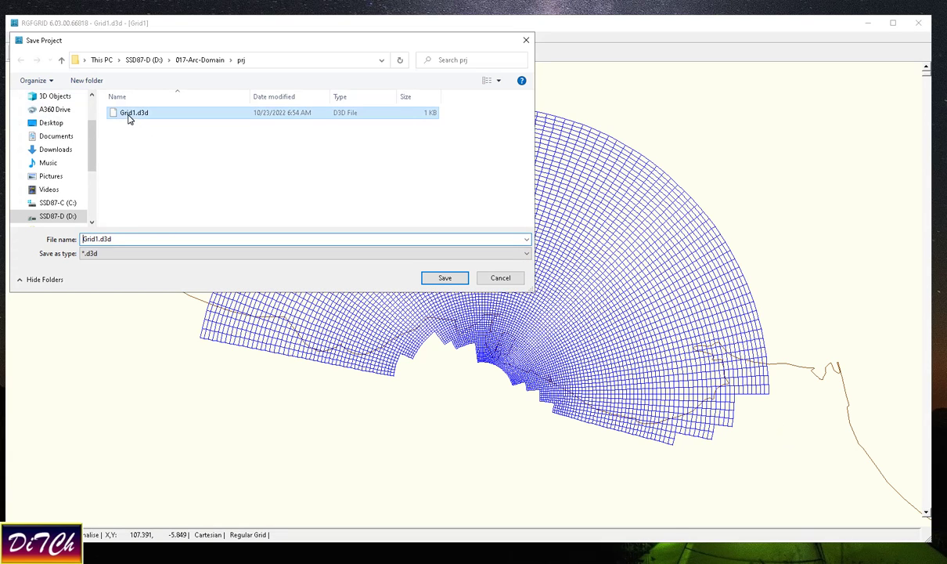
{"action": "left_click", "coordinate": [97, 241]}
{"action": "left_click", "coordinate": [96, 239]}
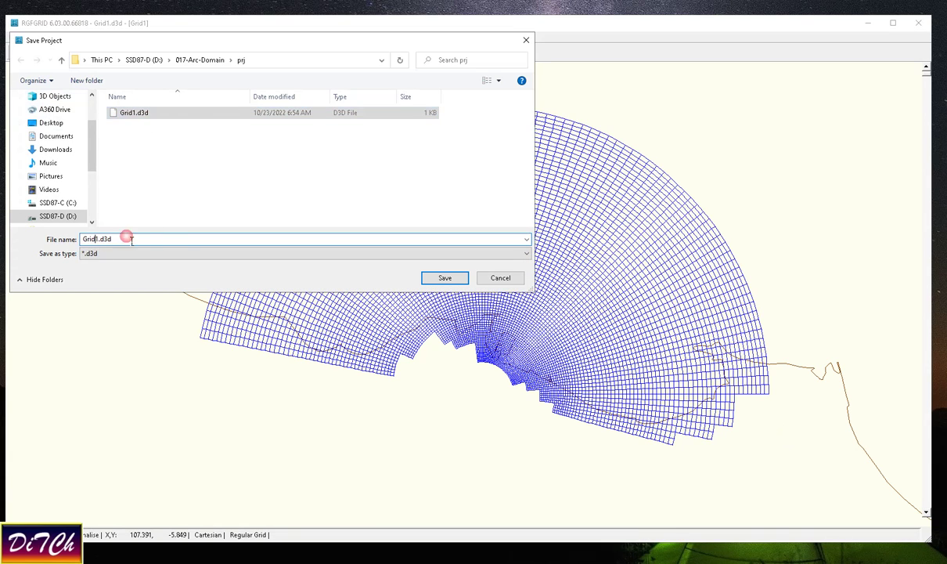
{"action": "type", "text": "2"}
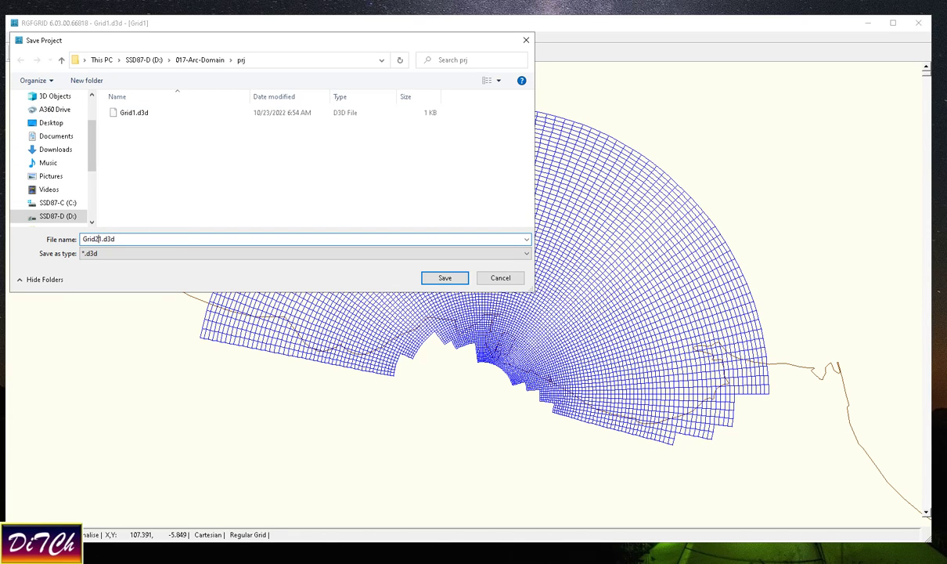
{"action": "type", "text": "L"}
{"action": "left_click", "coordinate": [429, 278]}
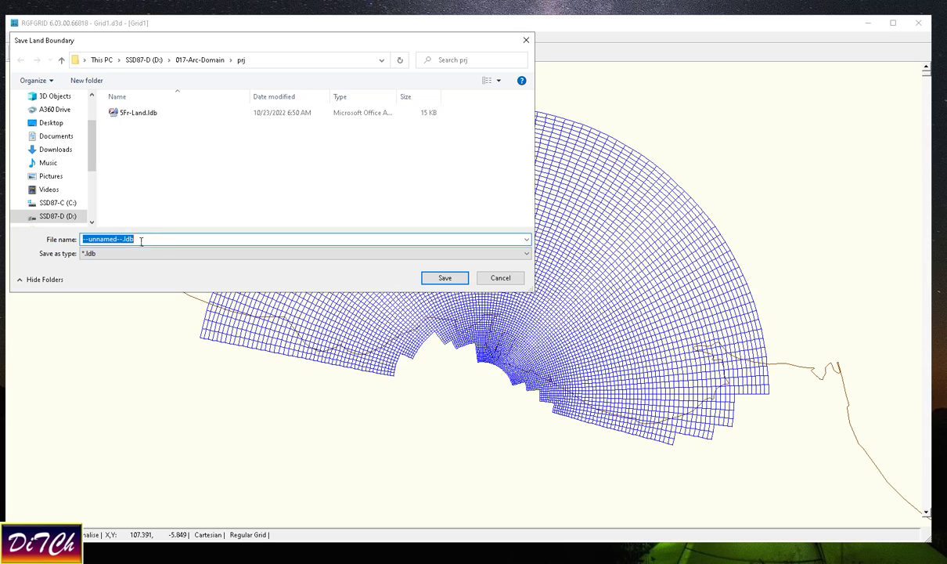
{"action": "left_click", "coordinate": [445, 279]}
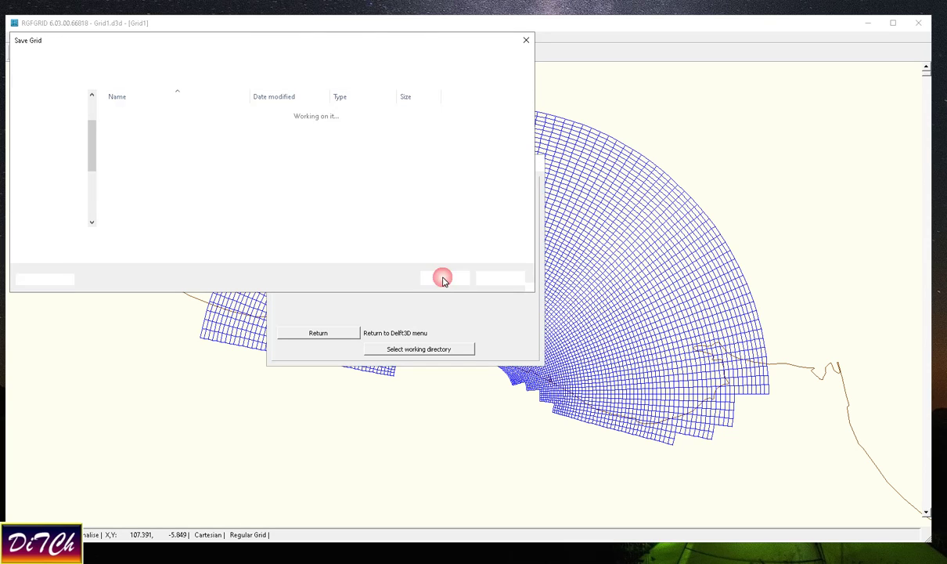
Save the refined grid as Grid2L.grd and return to the grid window.
{"action": "left_click", "coordinate": [190, 252]}
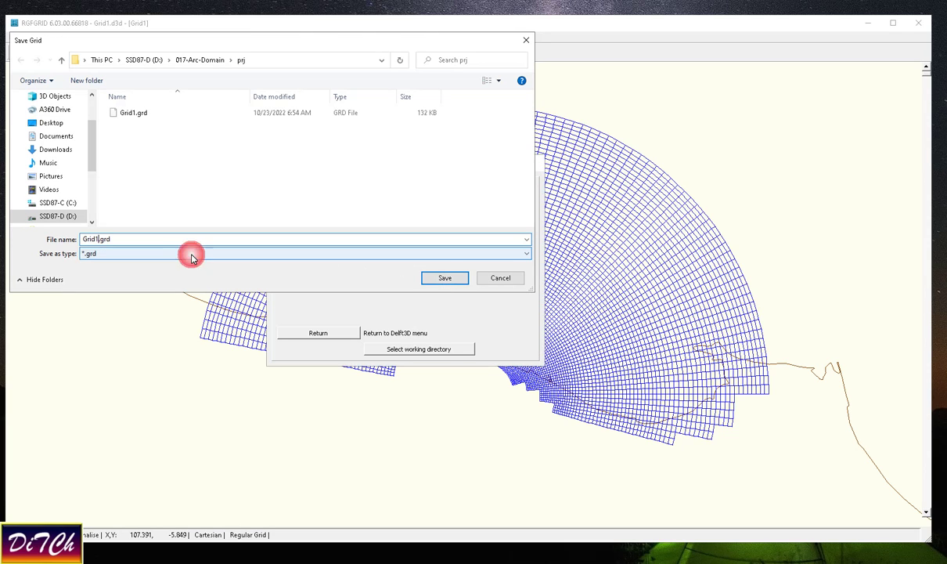
{"action": "type", "text": "2L"}
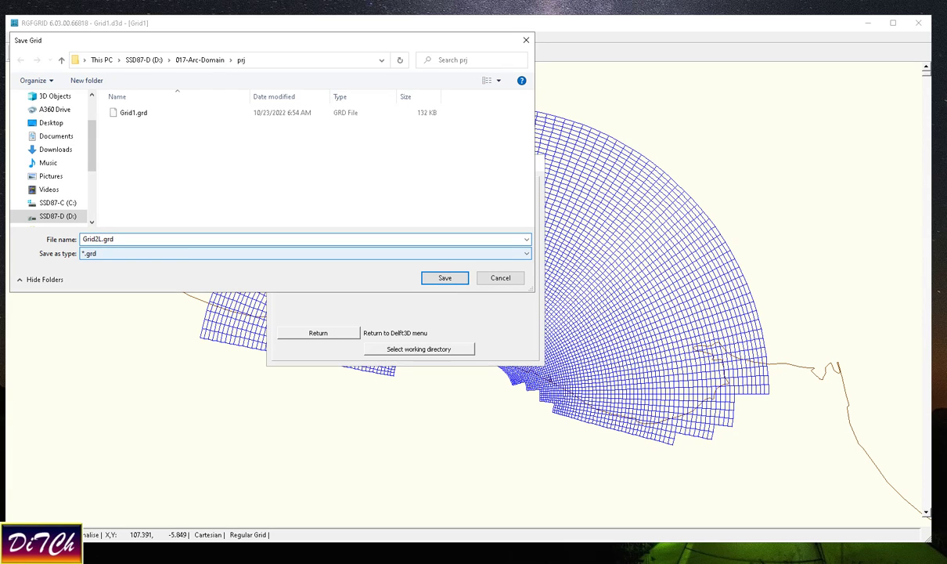
{"action": "key", "text": "Return"}
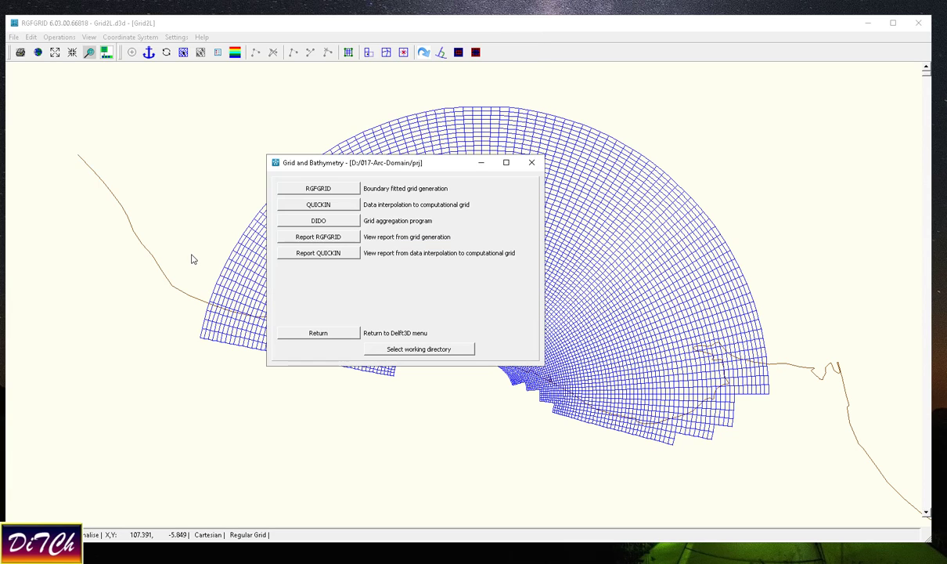
{"action": "left_click", "coordinate": [390, 33]}
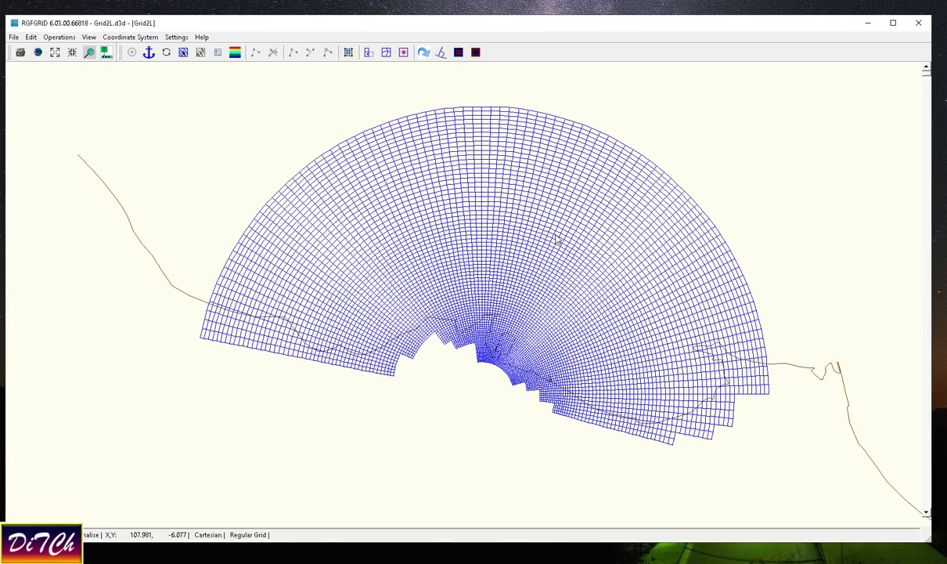
Examine how the refined grid cells cover the harbour structures and the adjoining coastline along the inner arc.
{"action": "scroll", "coordinate": [529, 349], "scroll_direction": "up", "scroll_amount": 2}
{"action": "scroll", "coordinate": [525, 343], "scroll_direction": "up", "scroll_amount": 4}
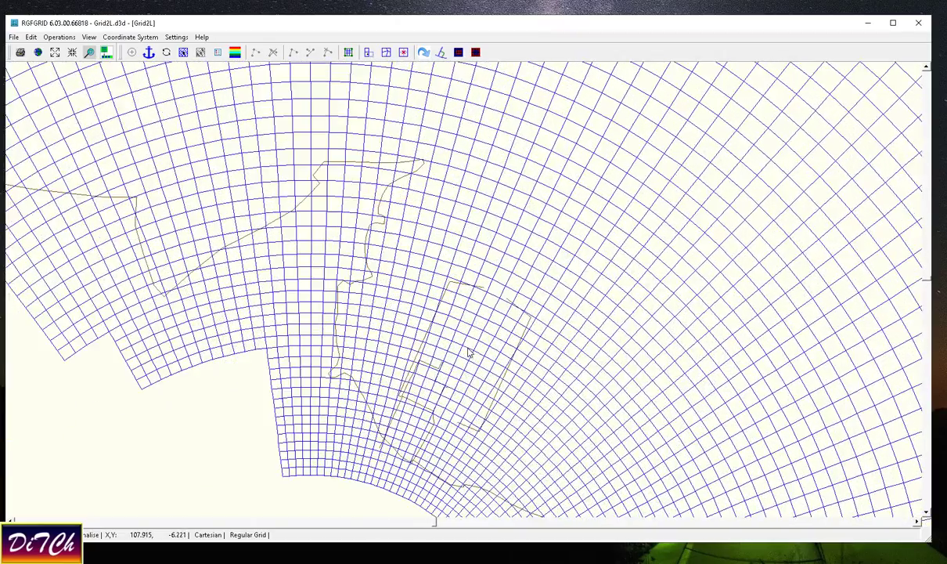
{"action": "scroll", "coordinate": [475, 255], "scroll_direction": "up", "scroll_amount": 1}
{"action": "scroll", "coordinate": [449, 368], "scroll_direction": "down", "scroll_amount": 2}
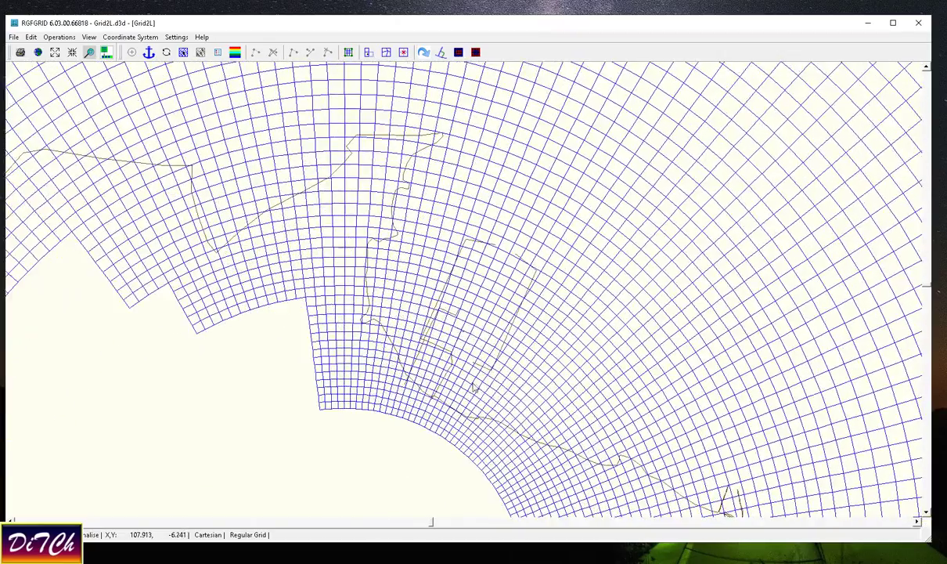
{"action": "scroll", "coordinate": [452, 365], "scroll_direction": "down", "scroll_amount": 1}
{"action": "scroll", "coordinate": [493, 368], "scroll_direction": "up", "scroll_amount": 1}
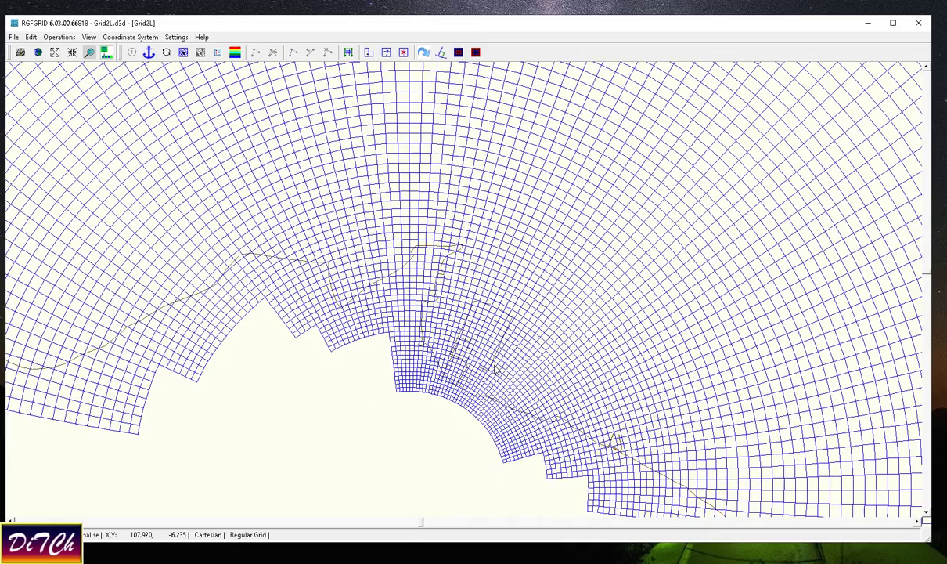
{"action": "scroll", "coordinate": [501, 363], "scroll_direction": "up", "scroll_amount": 3}
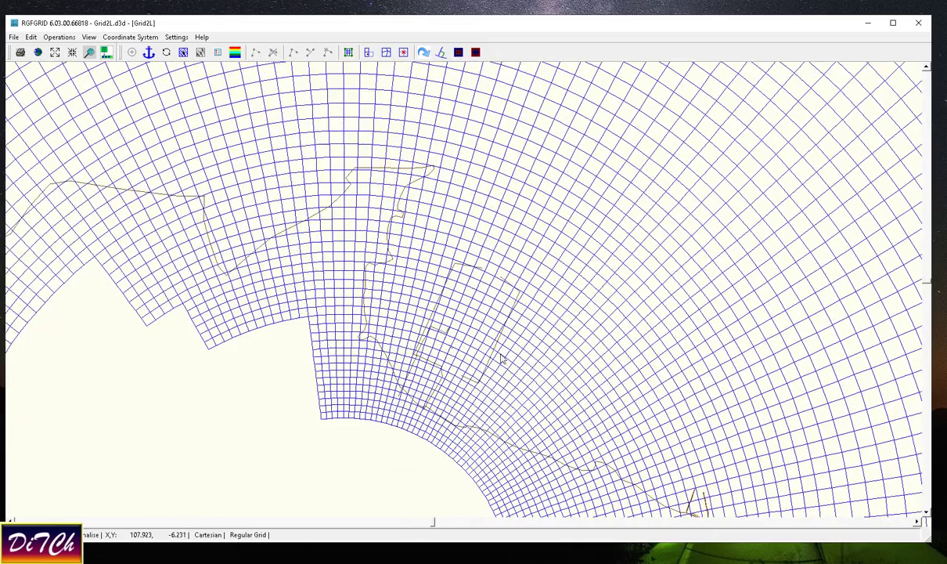
{"action": "scroll", "coordinate": [502, 357], "scroll_direction": "up", "scroll_amount": 1}
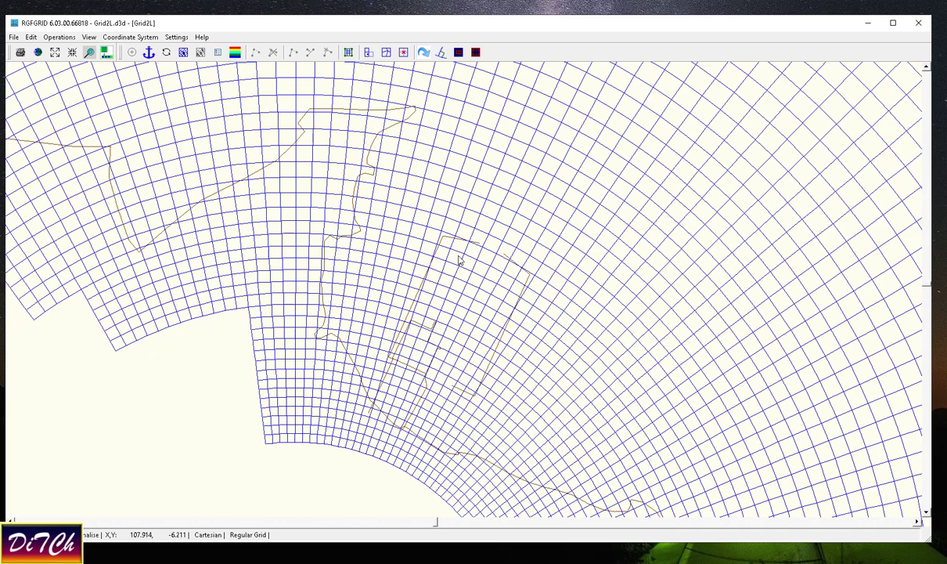
{"action": "scroll", "coordinate": [517, 266], "scroll_direction": "down", "scroll_amount": 1}
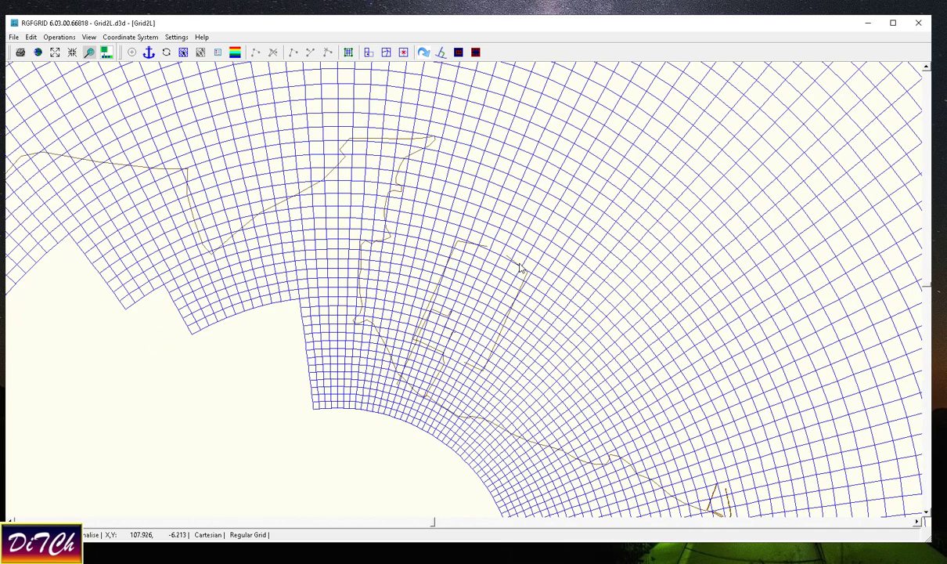
{"action": "scroll", "coordinate": [566, 304], "scroll_direction": "down", "scroll_amount": 1}
{"action": "scroll", "coordinate": [565, 305], "scroll_direction": "down", "scroll_amount": 1}
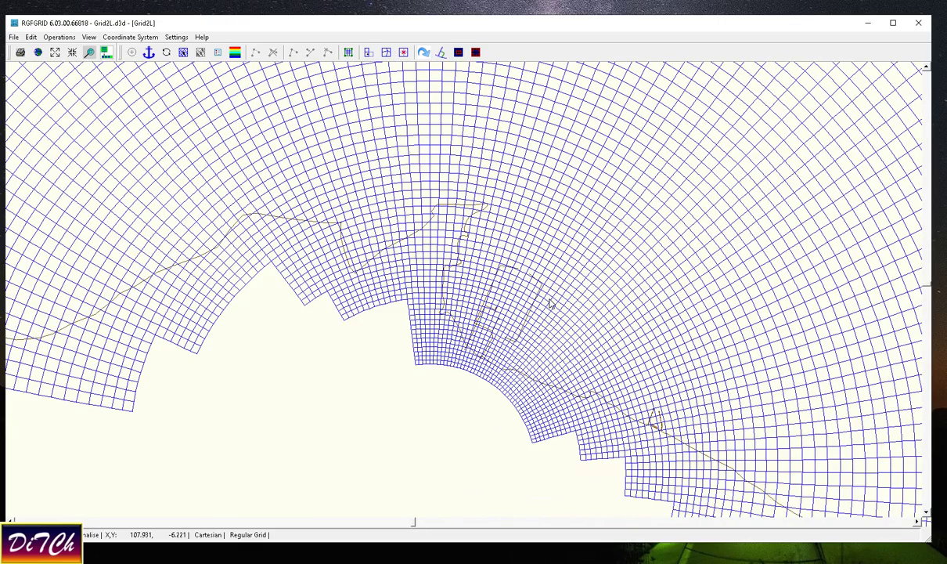
{"action": "scroll", "coordinate": [528, 344], "scroll_direction": "down", "scroll_amount": 2}
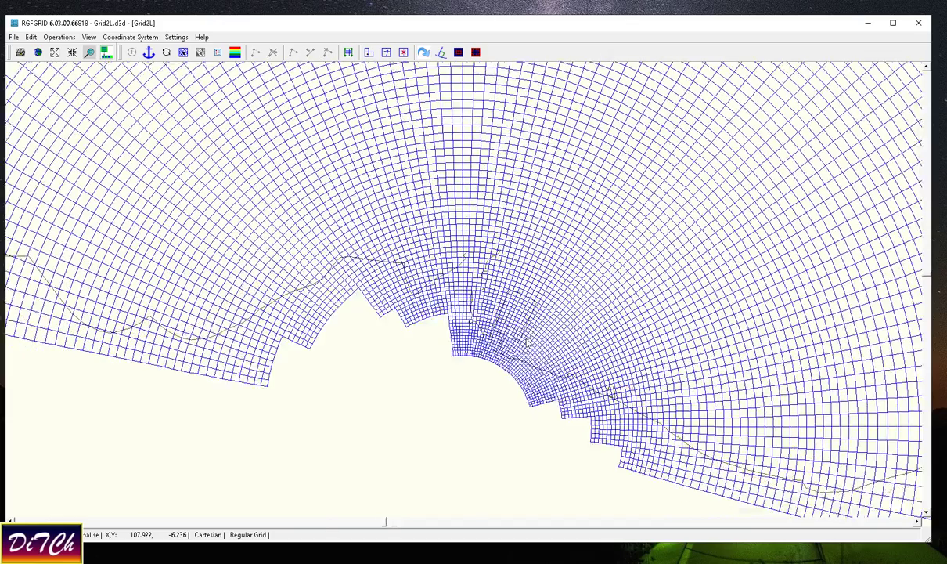
{"action": "scroll", "coordinate": [535, 324], "scroll_direction": "up", "scroll_amount": 2}
{"action": "scroll", "coordinate": [538, 321], "scroll_direction": "up", "scroll_amount": 1}
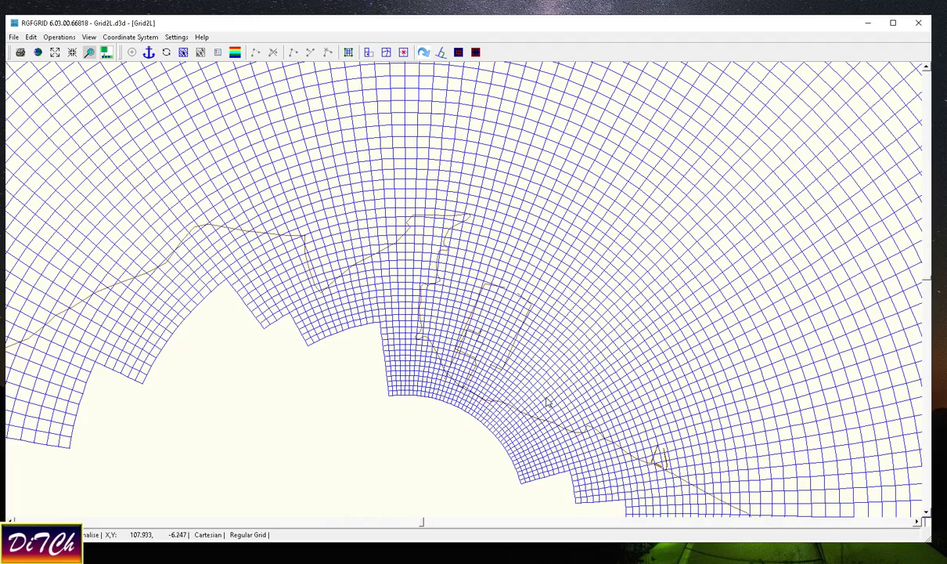
Examine the whole arc grid's extent and cell density around the harbour to choose the area for a smaller detailed grid.
{"action": "scroll", "coordinate": [537, 323], "scroll_direction": "down", "scroll_amount": 5}
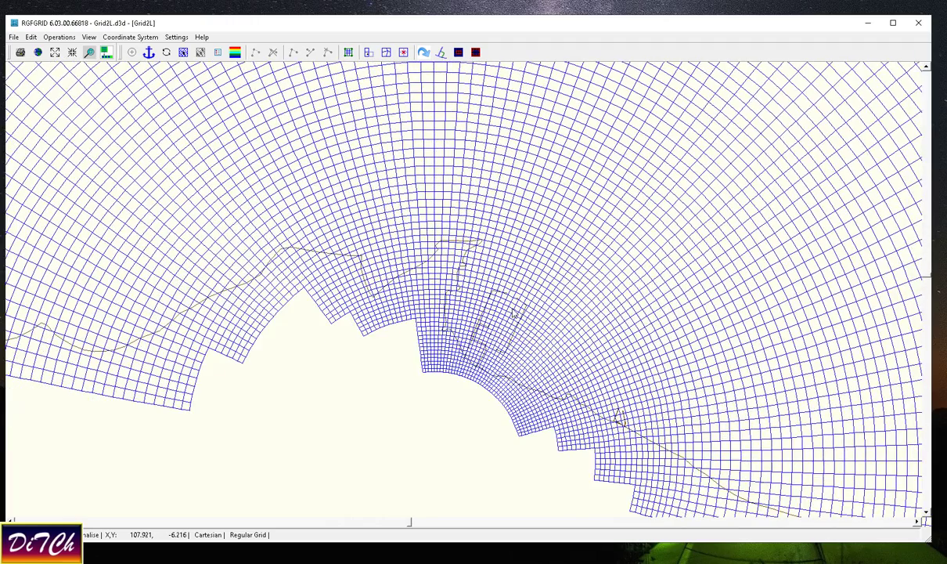
{"action": "scroll", "coordinate": [530, 200], "scroll_direction": "down", "scroll_amount": 1}
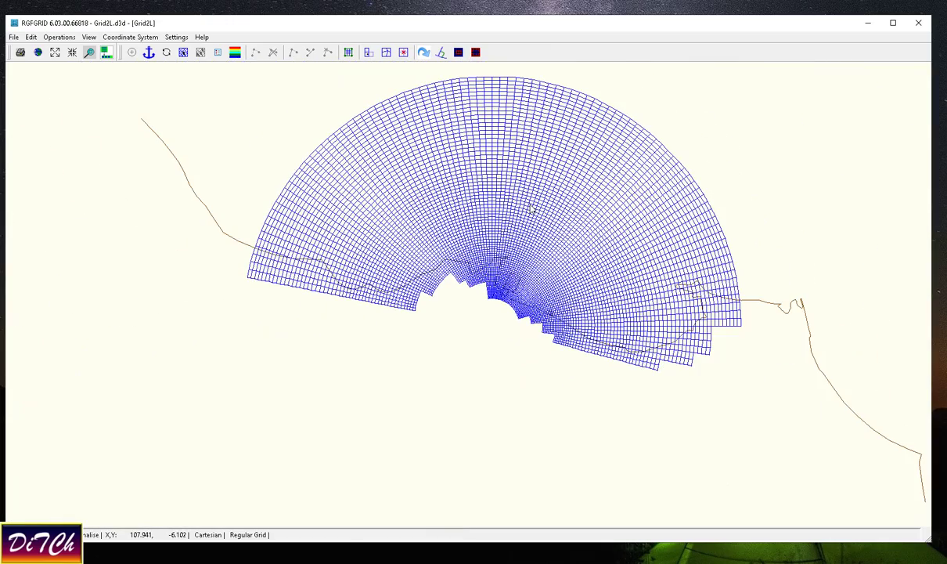
{"action": "scroll", "coordinate": [594, 90], "scroll_direction": "up", "scroll_amount": 1}
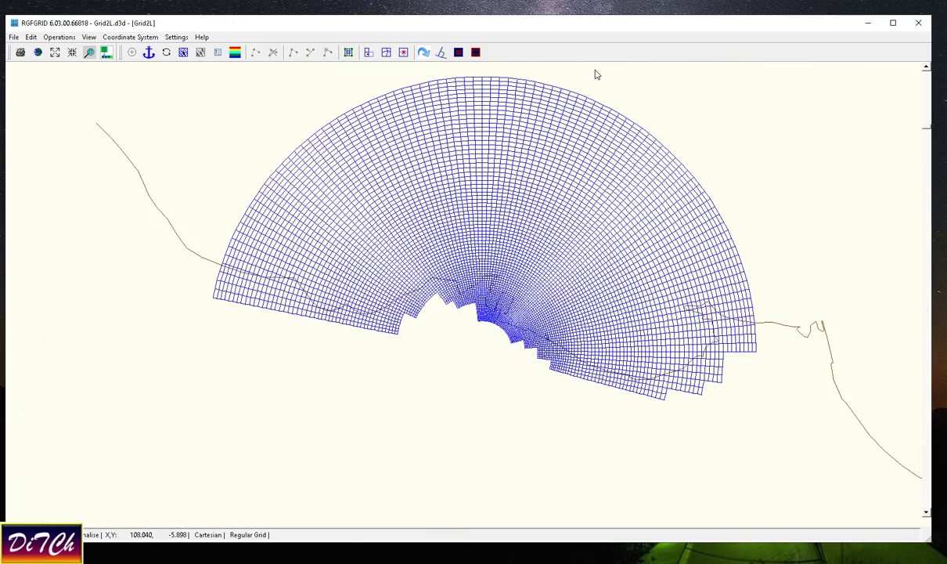
{"action": "scroll", "coordinate": [595, 74], "scroll_direction": "up", "scroll_amount": 1}
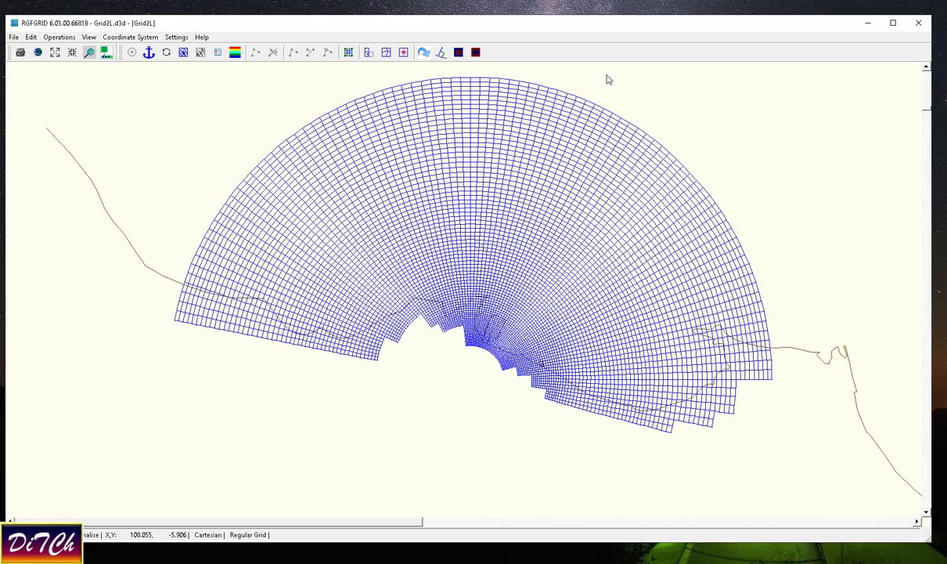
{"action": "scroll", "coordinate": [577, 73], "scroll_direction": "up", "scroll_amount": 1}
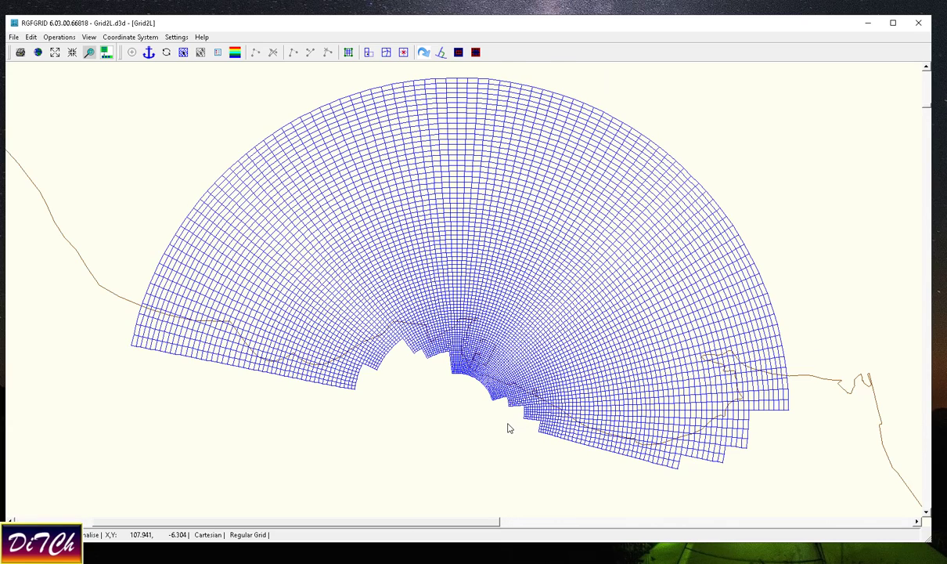
{"action": "scroll", "coordinate": [508, 429], "scroll_direction": "up", "scroll_amount": 1}
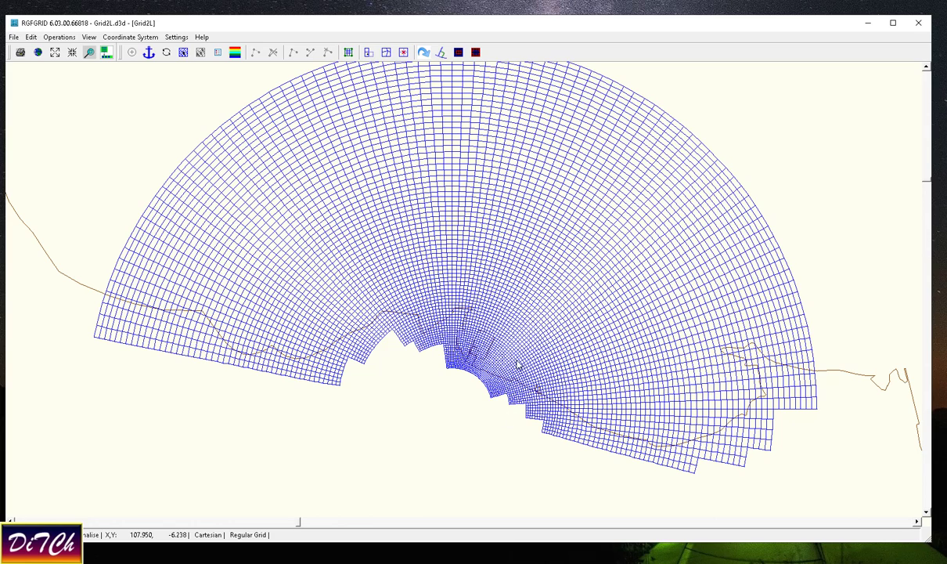
{"action": "scroll", "coordinate": [517, 365], "scroll_direction": "down", "scroll_amount": 1}
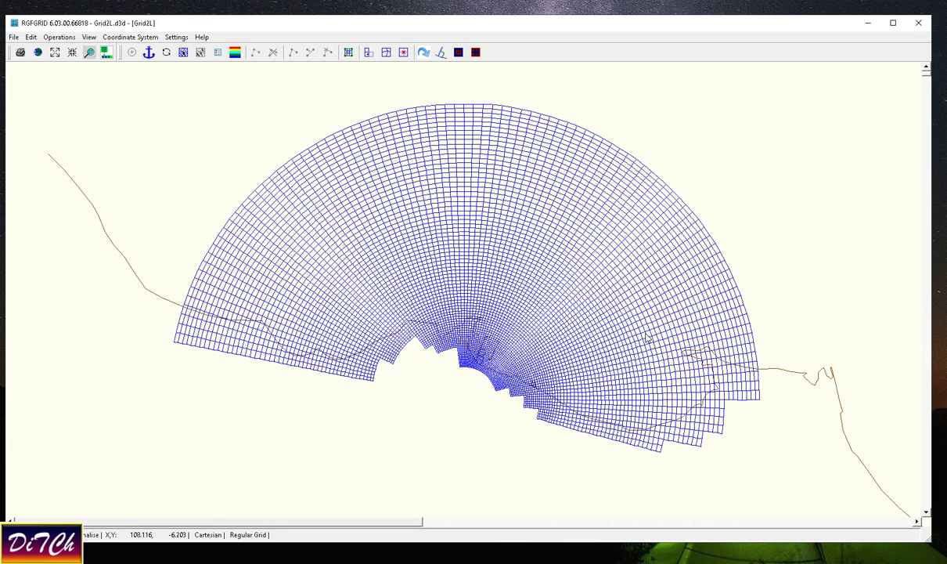
{"action": "scroll", "coordinate": [507, 328], "scroll_direction": "up", "scroll_amount": 2}
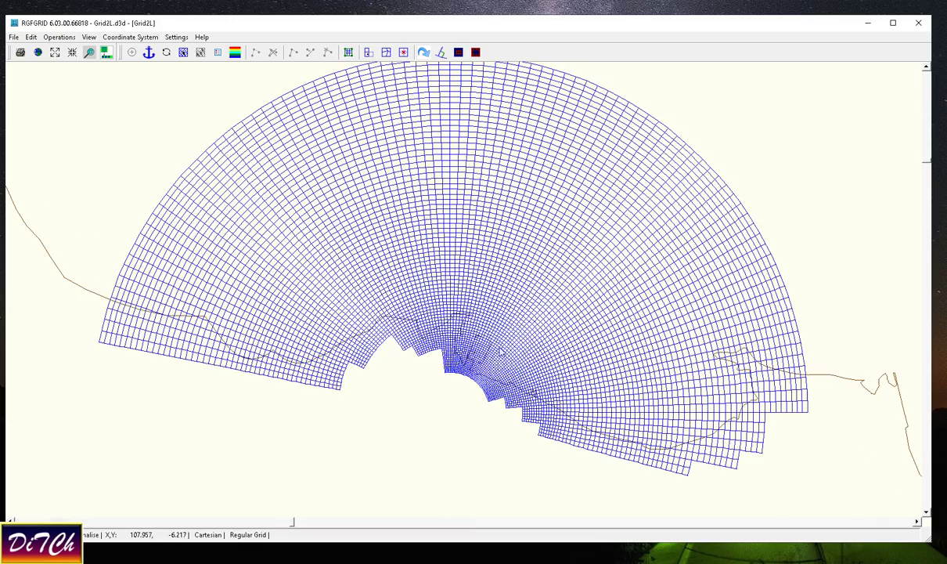
{"action": "scroll", "coordinate": [489, 353], "scroll_direction": "up", "scroll_amount": 2}
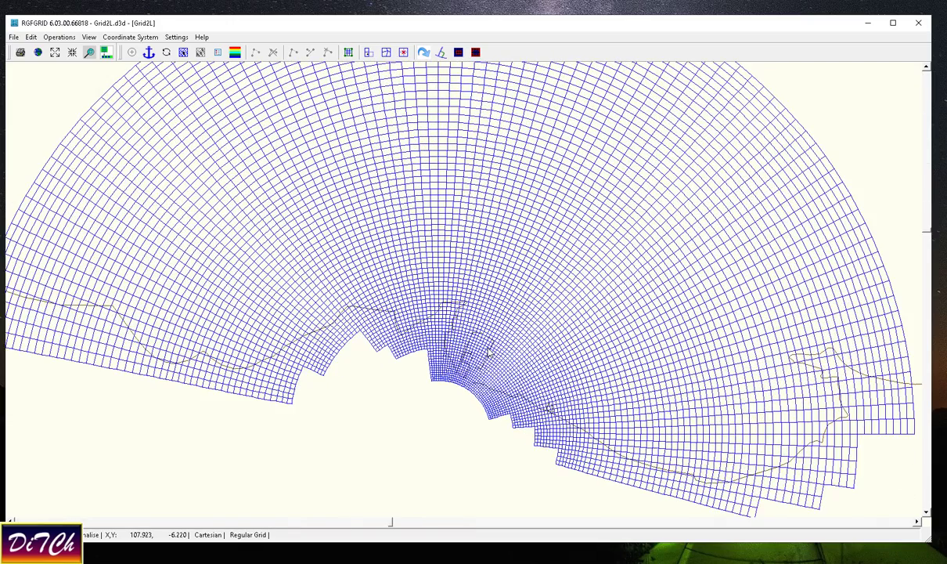
{"action": "scroll", "coordinate": [489, 345], "scroll_direction": "down", "scroll_amount": 1}
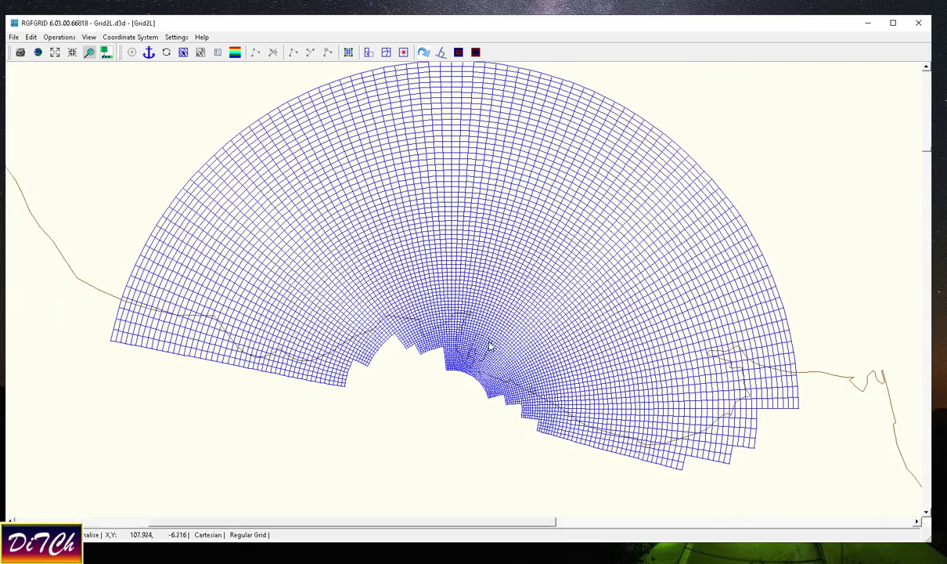
{"action": "scroll", "coordinate": [489, 345], "scroll_direction": "down", "scroll_amount": 1}
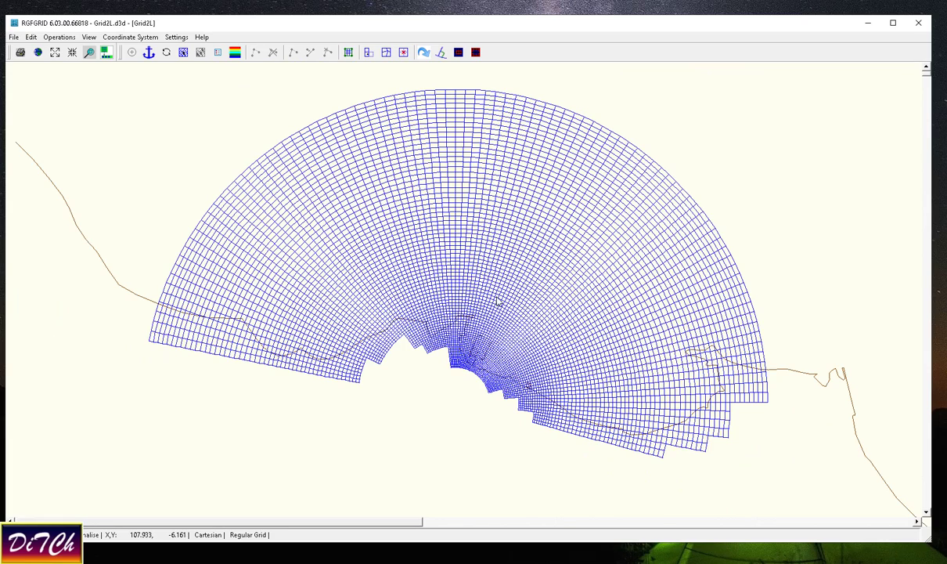
{"action": "scroll", "coordinate": [472, 308], "scroll_direction": "up", "scroll_amount": 2}
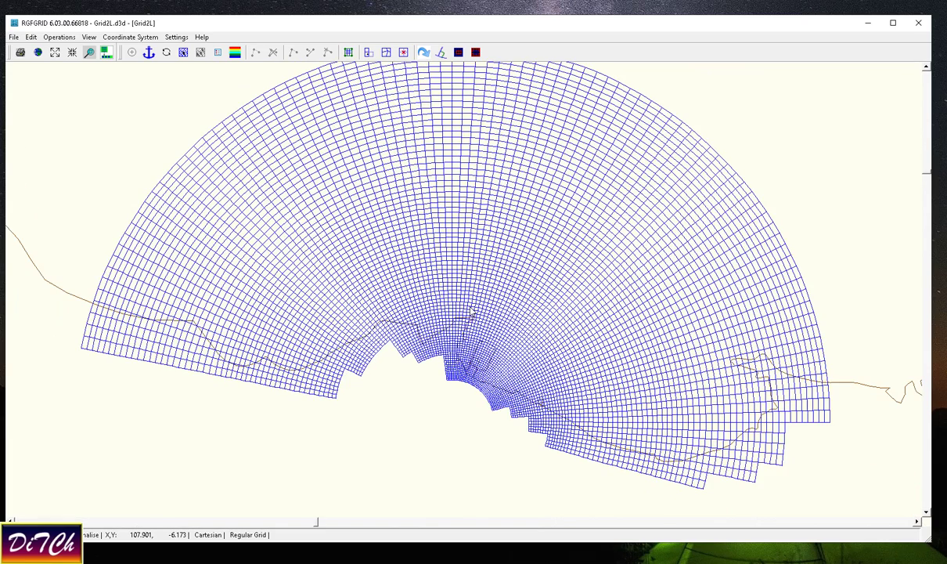
{"action": "scroll", "coordinate": [471, 310], "scroll_direction": "up", "scroll_amount": 2}
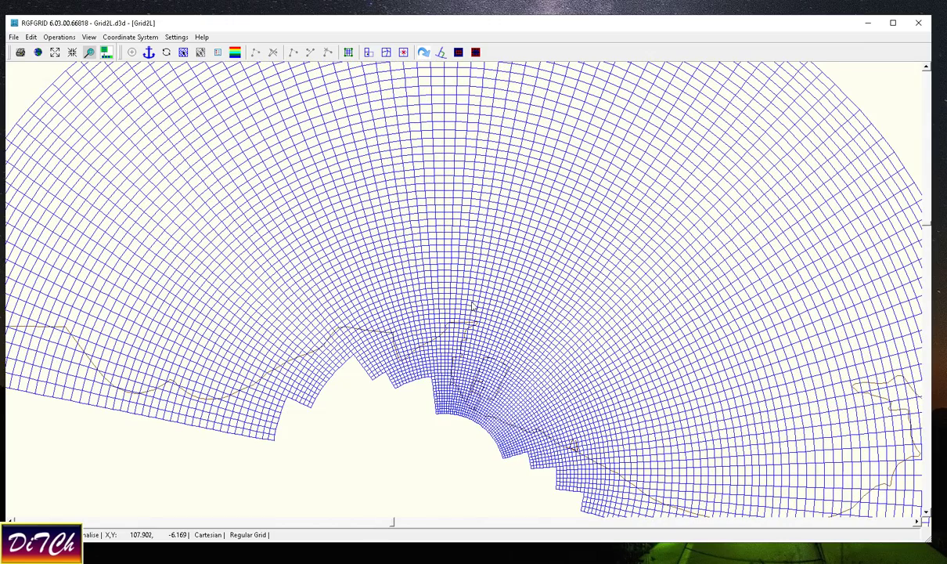
{"action": "scroll", "coordinate": [472, 296], "scroll_direction": "down", "scroll_amount": 1}
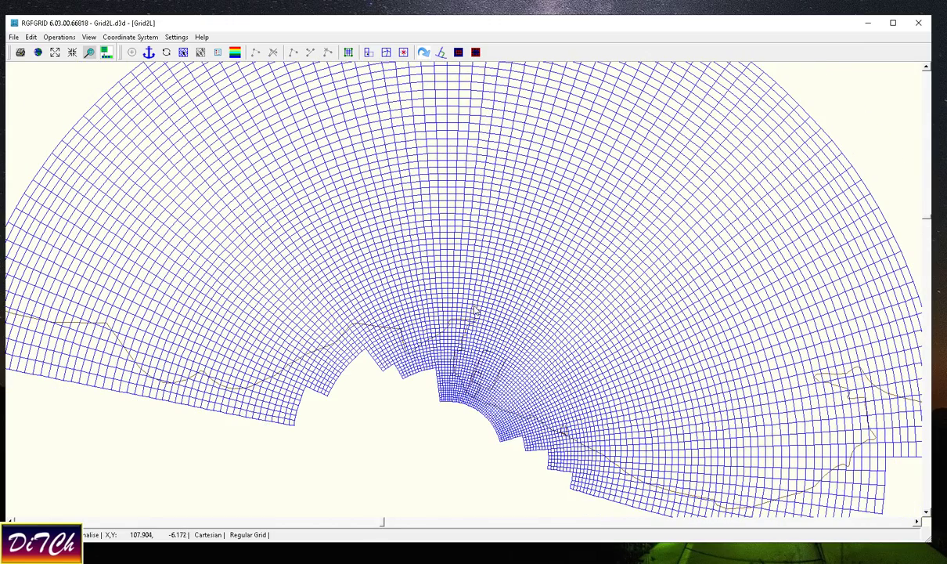
{"action": "scroll", "coordinate": [475, 311], "scroll_direction": "up", "scroll_amount": 1}
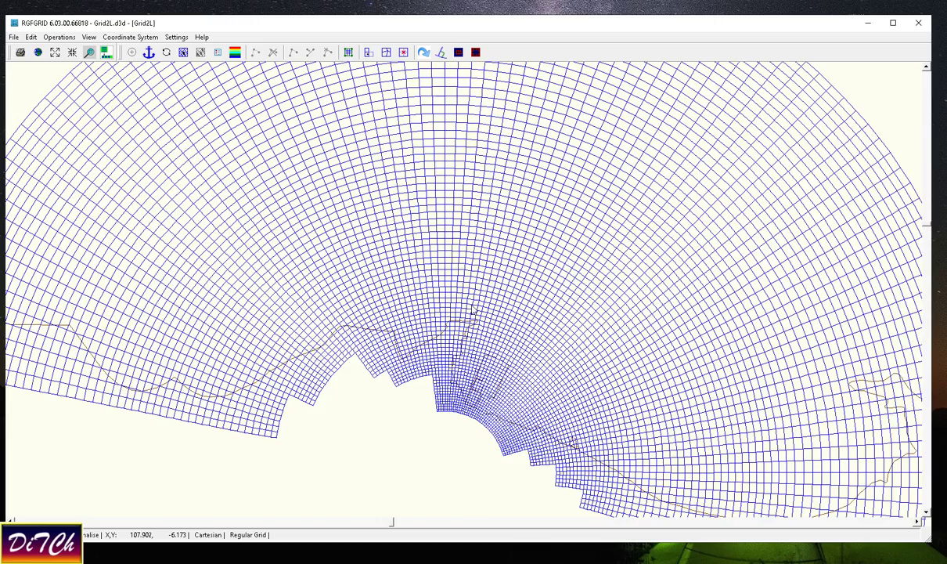
{"action": "scroll", "coordinate": [473, 303], "scroll_direction": "down", "scroll_amount": 3}
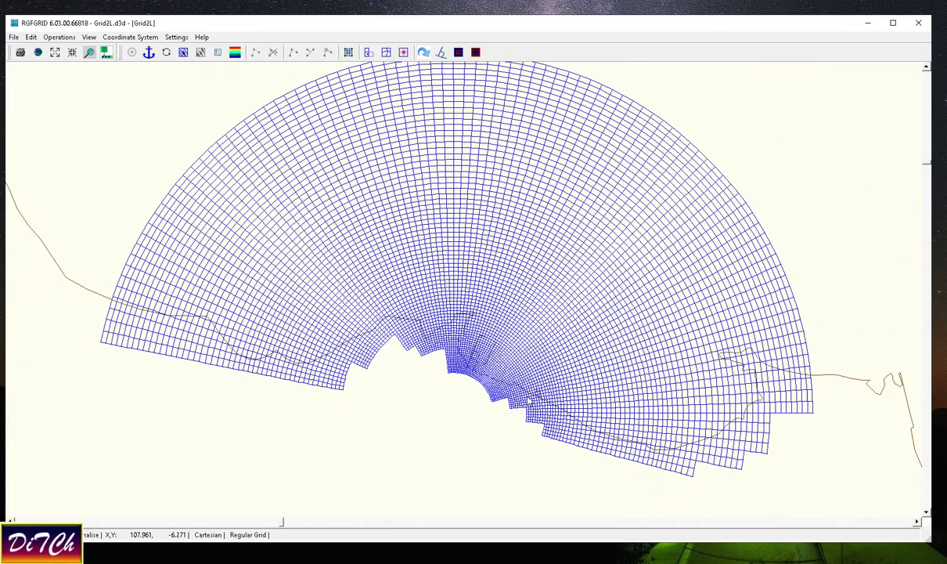
Block-delete the outer band of the arc grid, keeping the inner cells around the harbour.
{"action": "left_click", "coordinate": [458, 52]}
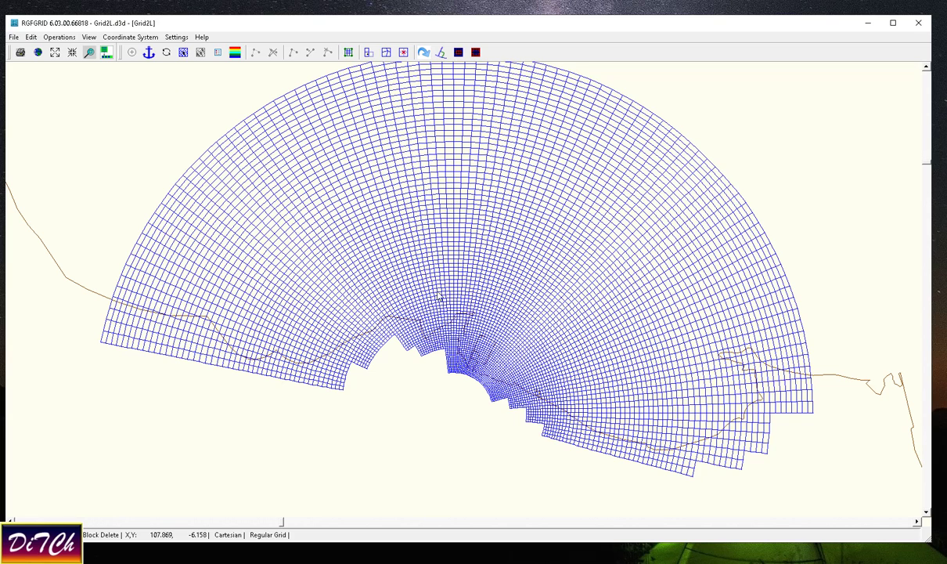
{"action": "left_click", "coordinate": [294, 381]}
{"action": "left_click", "coordinate": [814, 414]}
{"action": "left_click", "coordinate": [814, 417]}
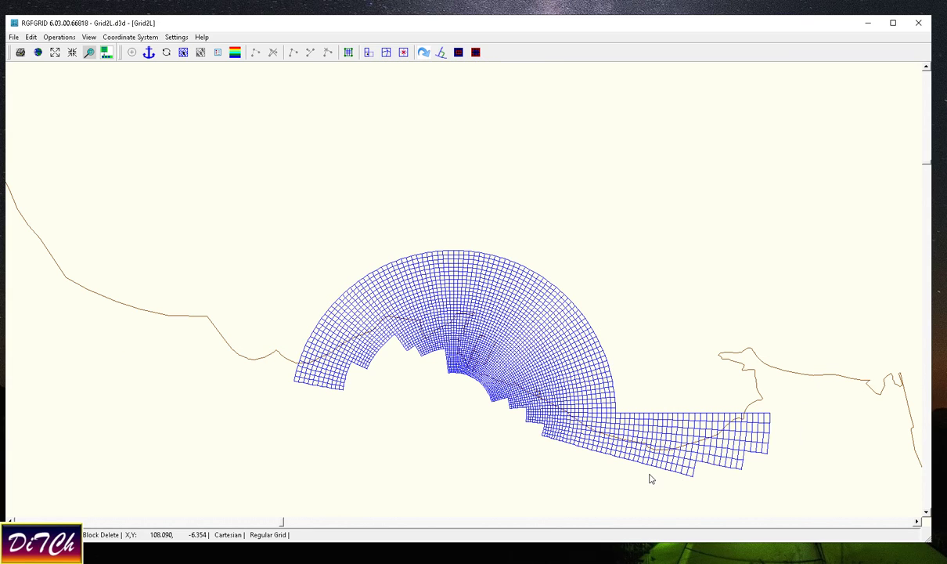
Block-delete the leftover outer strip of cells extending east of the shortened arc.
{"action": "scroll", "coordinate": [650, 473], "scroll_direction": "up", "scroll_amount": 1}
{"action": "left_click", "coordinate": [602, 452]}
{"action": "left_click", "coordinate": [782, 411]}
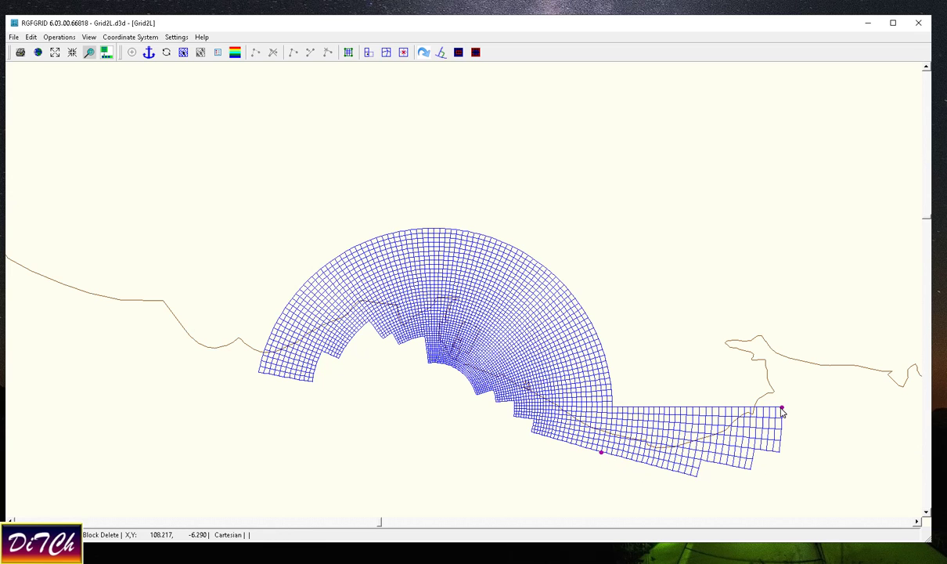
{"action": "left_click", "coordinate": [668, 408]}
{"action": "scroll", "coordinate": [476, 339], "scroll_direction": "up", "scroll_amount": 2}
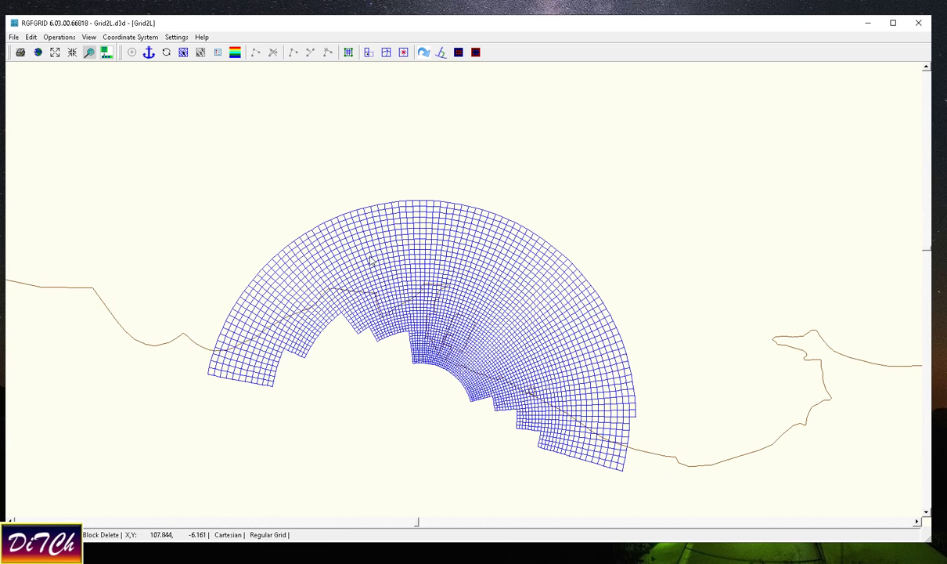
Block-delete the western half of the remaining arc up to just west of the harbour.
{"action": "scroll", "coordinate": [368, 251], "scroll_direction": "up", "scroll_amount": 1}
{"action": "scroll", "coordinate": [432, 276], "scroll_direction": "up", "scroll_amount": 2}
{"action": "scroll", "coordinate": [430, 336], "scroll_direction": "down", "scroll_amount": 2}
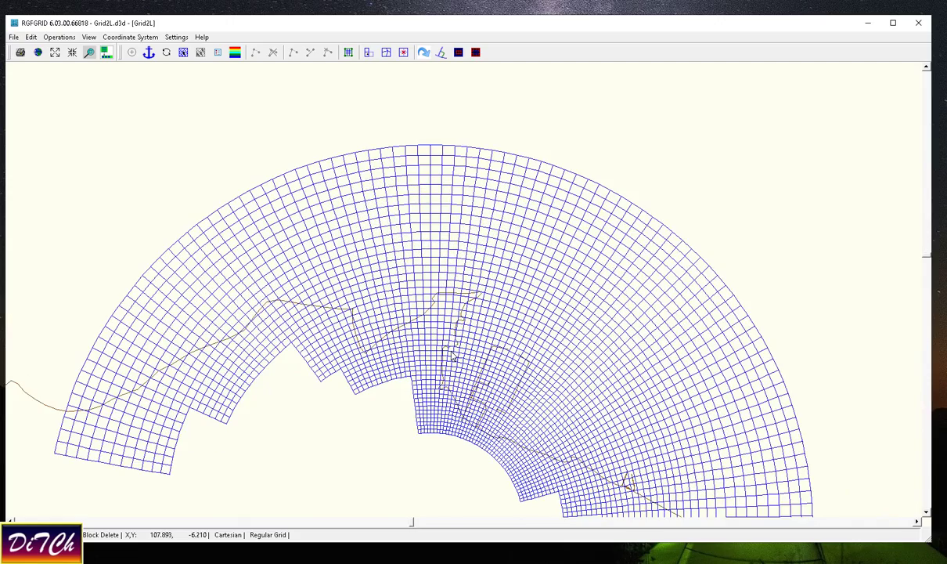
{"action": "scroll", "coordinate": [443, 362], "scroll_direction": "up", "scroll_amount": 3}
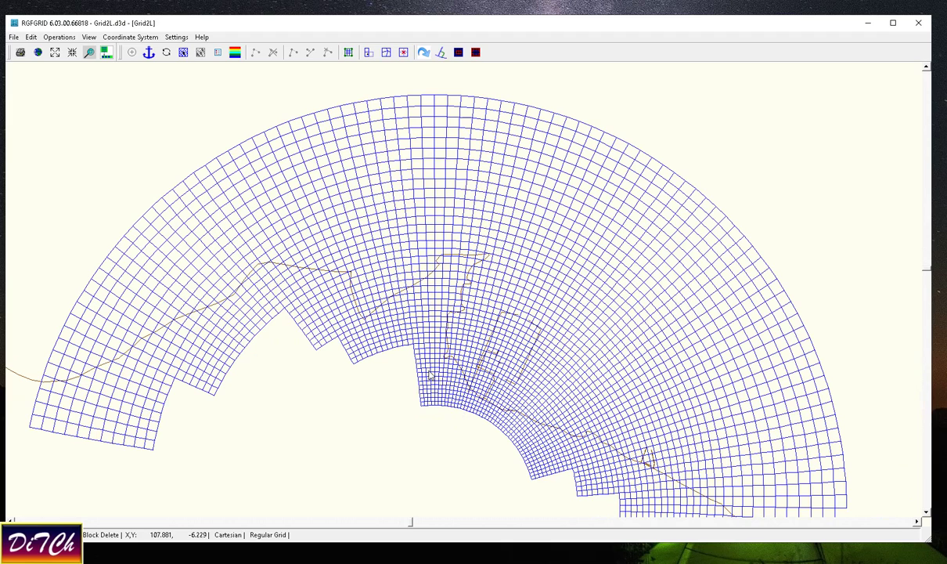
{"action": "left_click", "coordinate": [430, 405]}
{"action": "left_click", "coordinate": [31, 430]}
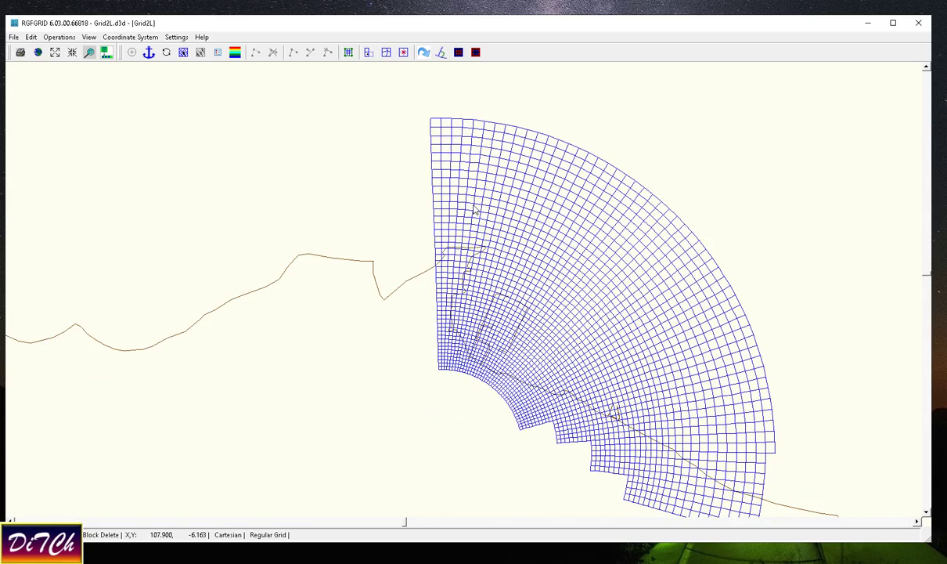
Block-delete the cells east of the harbour, from the inner arc out to the outer edge.
{"action": "scroll", "coordinate": [450, 200], "scroll_direction": "down", "scroll_amount": 1}
{"action": "scroll", "coordinate": [493, 332], "scroll_direction": "up", "scroll_amount": 1}
{"action": "scroll", "coordinate": [527, 355], "scroll_direction": "up", "scroll_amount": 1}
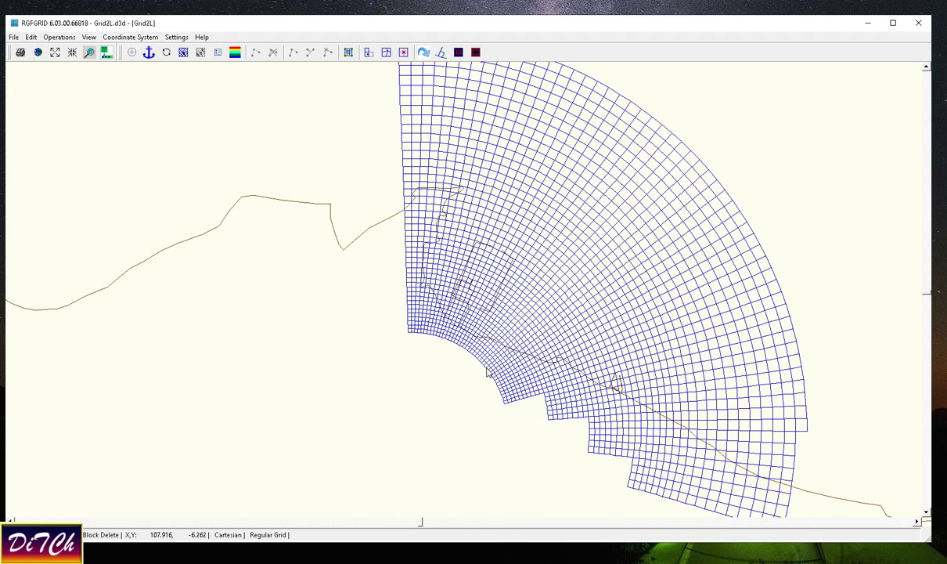
{"action": "left_click", "coordinate": [485, 370]}
{"action": "scroll", "coordinate": [486, 370], "scroll_direction": "down", "scroll_amount": 2}
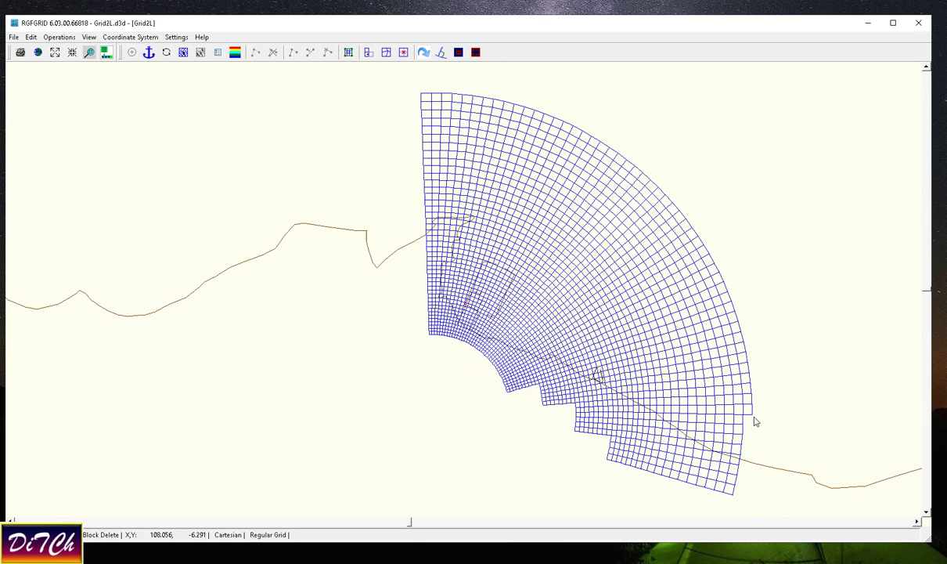
{"action": "scroll", "coordinate": [509, 348], "scroll_direction": "up", "scroll_amount": 2}
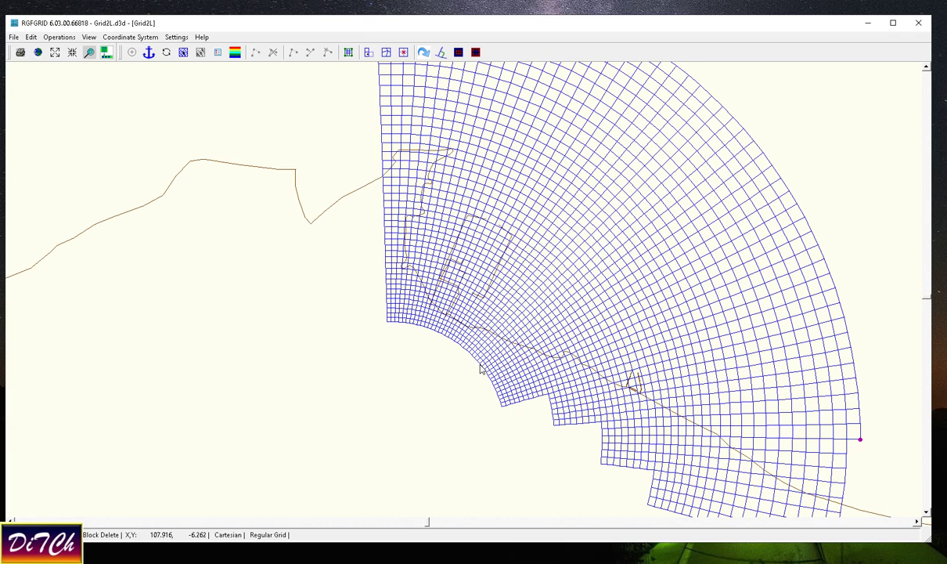
{"action": "scroll", "coordinate": [628, 342], "scroll_direction": "down", "scroll_amount": 2}
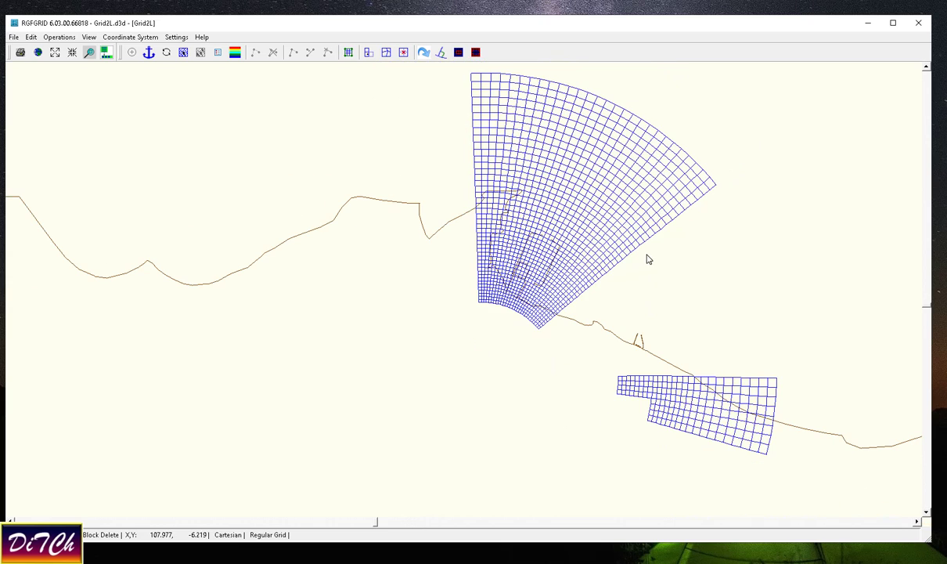
Block-delete the detached grid patch southeast of the harbour.
{"action": "left_click", "coordinate": [618, 377]}
{"action": "left_click", "coordinate": [765, 454]}
{"action": "scroll", "coordinate": [605, 387], "scroll_direction": "down", "scroll_amount": 1}
{"action": "scroll", "coordinate": [774, 149], "scroll_direction": "up", "scroll_amount": 2}
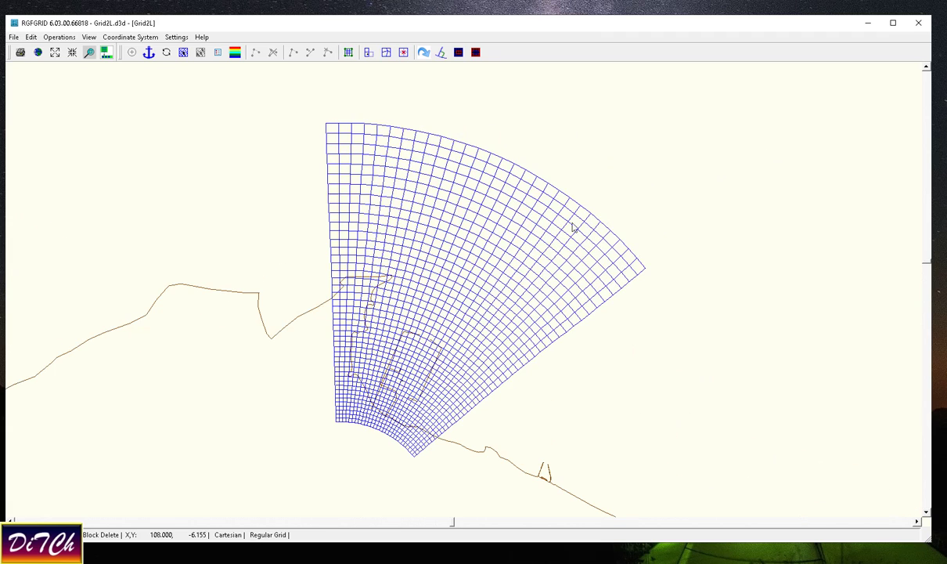
Block-delete the outermost rows of the remaining fan-shaped grid, leaving a compact sector around the harbour.
{"action": "left_click", "coordinate": [329, 214]}
{"action": "left_click", "coordinate": [645, 270]}
{"action": "scroll", "coordinate": [602, 215], "scroll_direction": "down", "scroll_amount": 1}
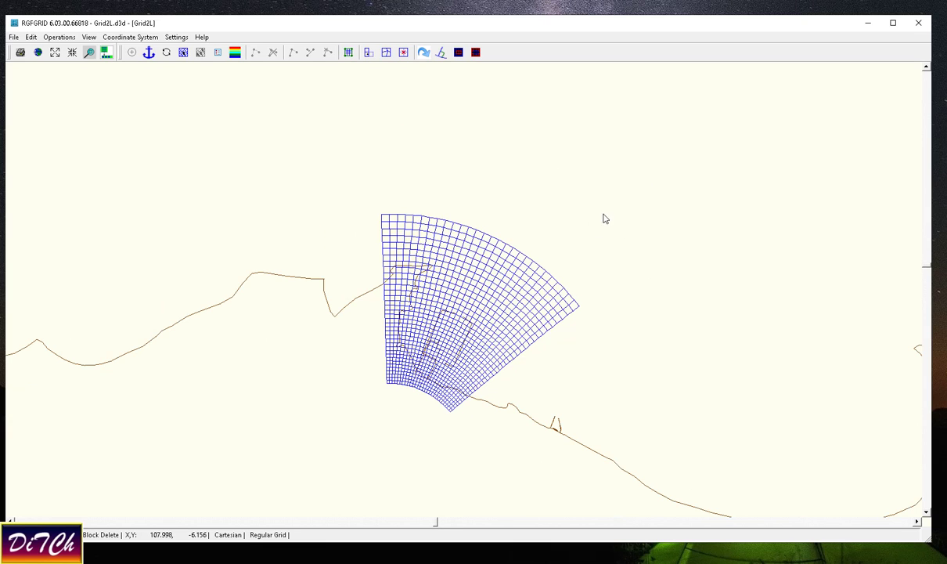
{"action": "scroll", "coordinate": [476, 332], "scroll_direction": "up", "scroll_amount": 1}
{"action": "scroll", "coordinate": [428, 397], "scroll_direction": "up", "scroll_amount": 1}
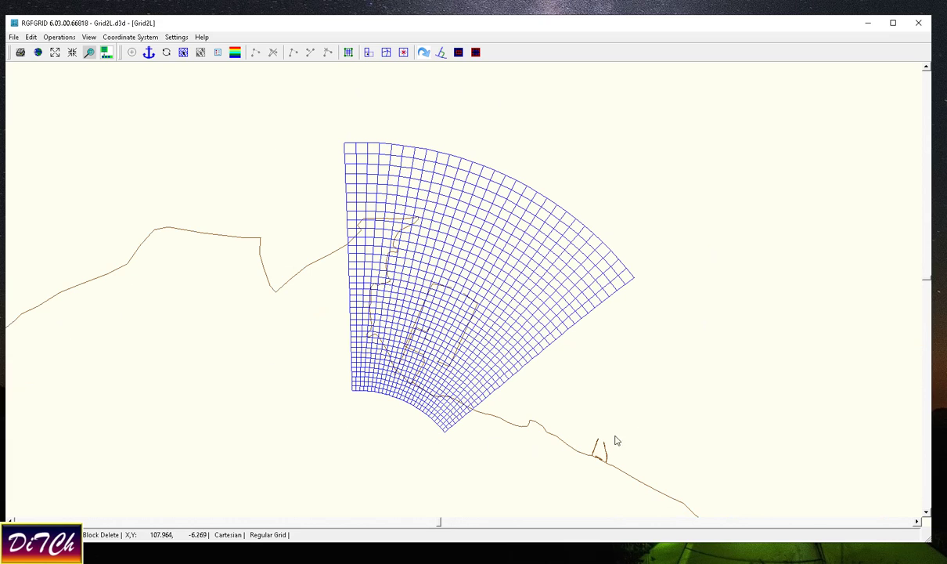
Set the grid refinement factor to 4 in the general parameters.
{"action": "left_click", "coordinate": [177, 37]}
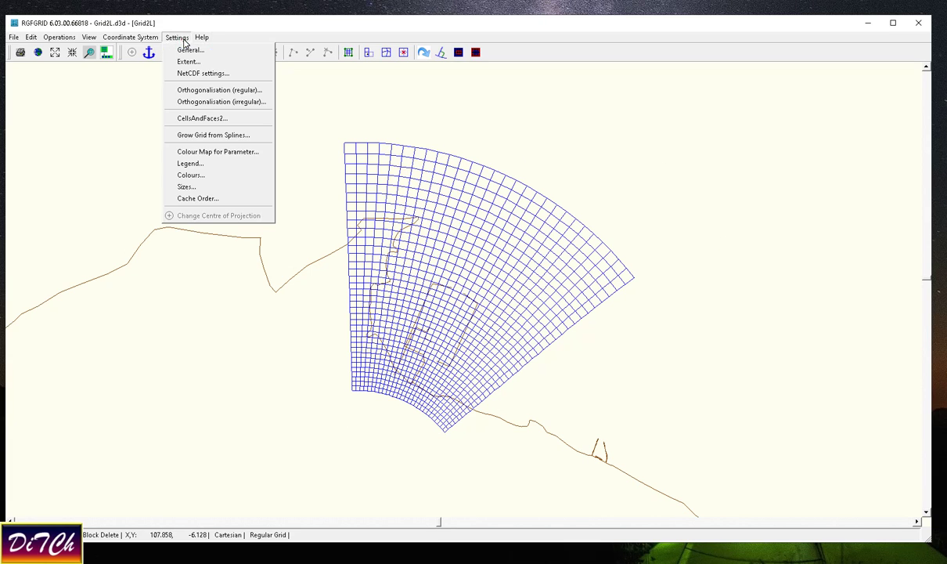
{"action": "left_click", "coordinate": [182, 48]}
{"action": "left_click_drag", "start_coordinate": [519, 166], "coordinate": [723, 177]}
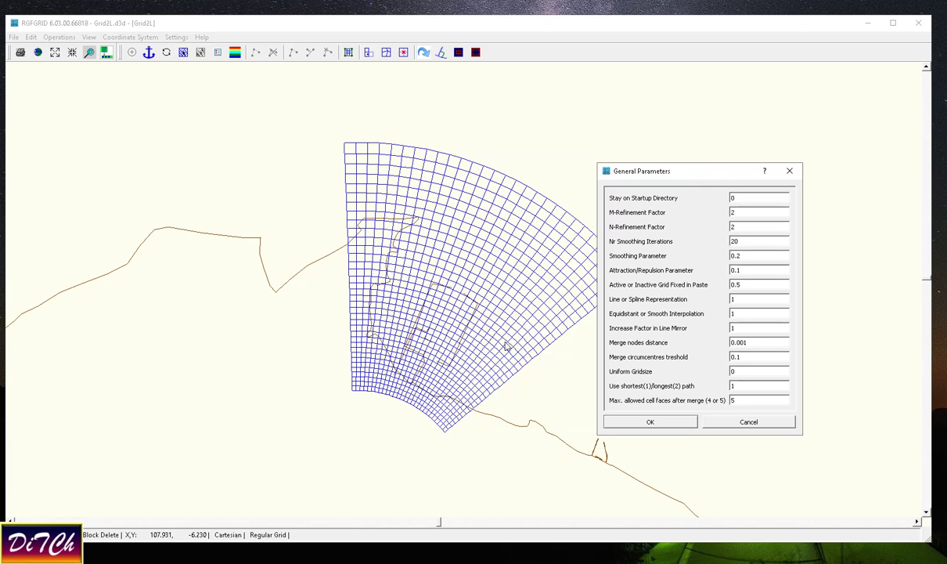
{"action": "double_click", "coordinate": [748, 216]}
{"action": "type", "text": "4"}
{"action": "left_click", "coordinate": [661, 427]}
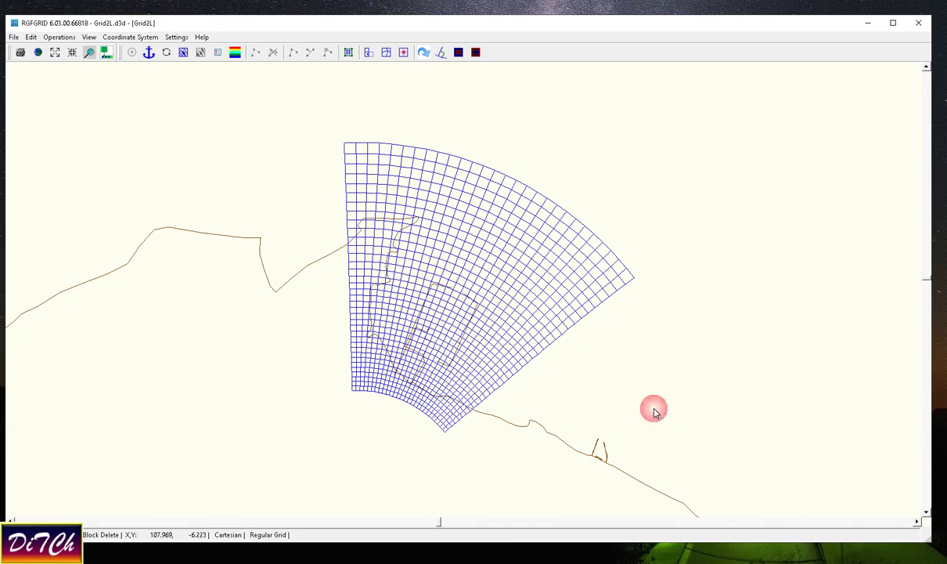
Refine the fan-shaped regular grid and inspect the finer cells over the harbour structures.
{"action": "left_click", "coordinate": [51, 37]}
{"action": "mouse_move", "coordinate": [118, 171]}
{"action": "left_click", "coordinate": [184, 170]}
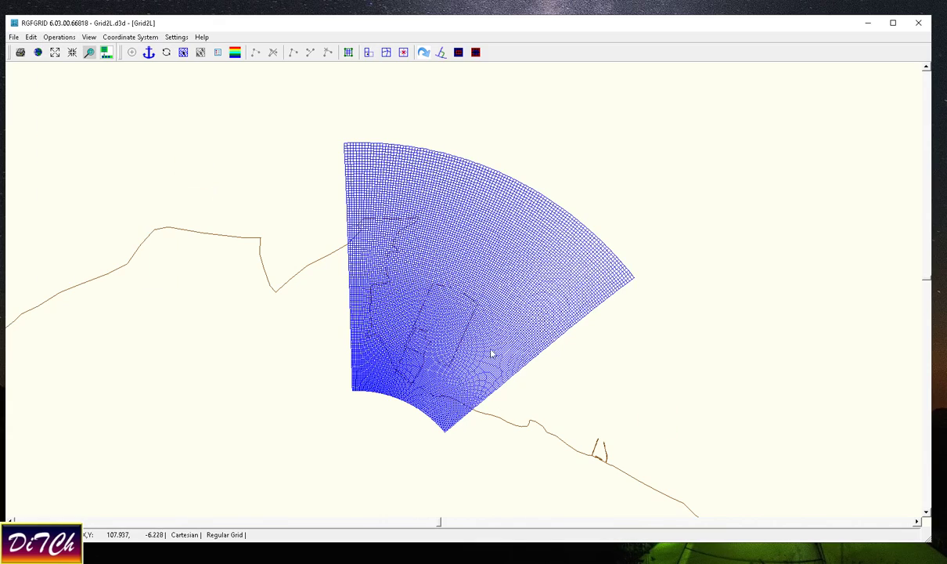
{"action": "scroll", "coordinate": [448, 368], "scroll_direction": "up", "scroll_amount": 3}
{"action": "scroll", "coordinate": [462, 282], "scroll_direction": "down", "scroll_amount": 1}
{"action": "scroll", "coordinate": [465, 272], "scroll_direction": "up", "scroll_amount": 2}
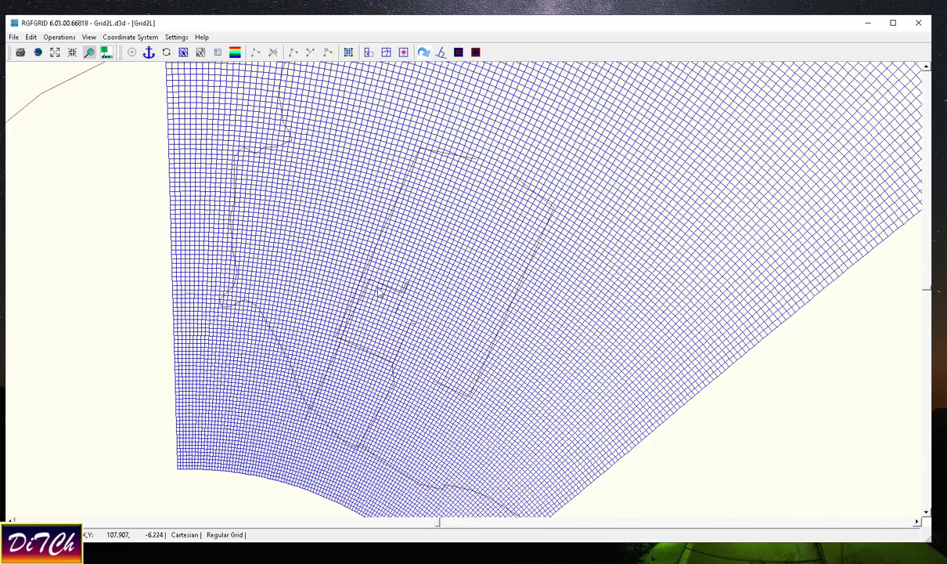
Examine the refined grid cells over the harbour breakwaters, the coastline and the fan's inner arc.
{"action": "scroll", "coordinate": [374, 288], "scroll_direction": "down", "scroll_amount": 3}
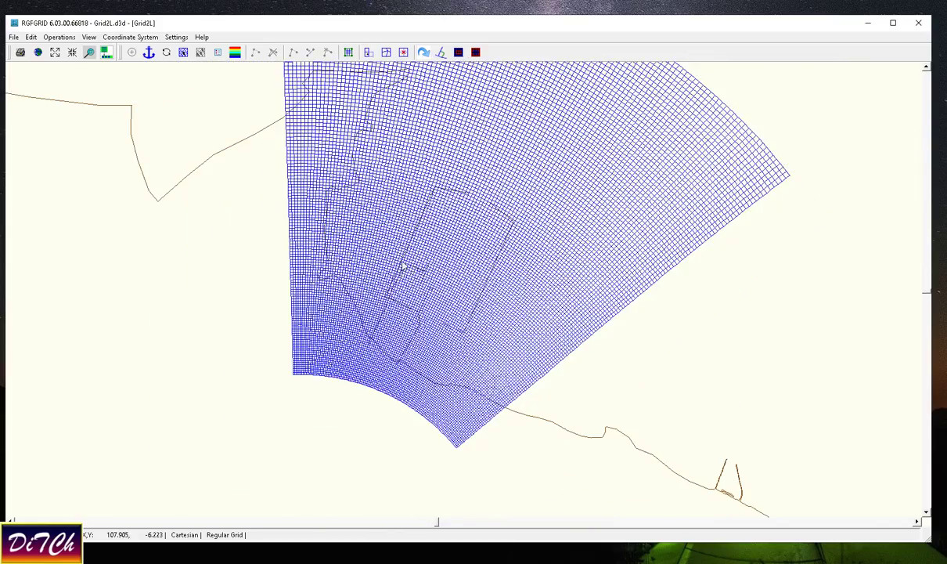
{"action": "scroll", "coordinate": [404, 264], "scroll_direction": "up", "scroll_amount": 3}
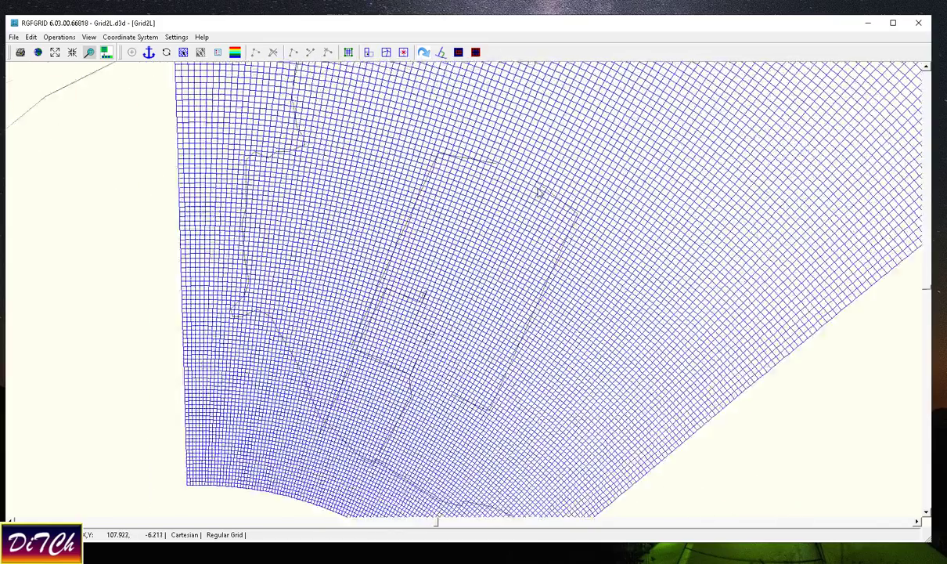
{"action": "scroll", "coordinate": [539, 191], "scroll_direction": "down", "scroll_amount": 2}
{"action": "scroll", "coordinate": [433, 328], "scroll_direction": "up", "scroll_amount": 2}
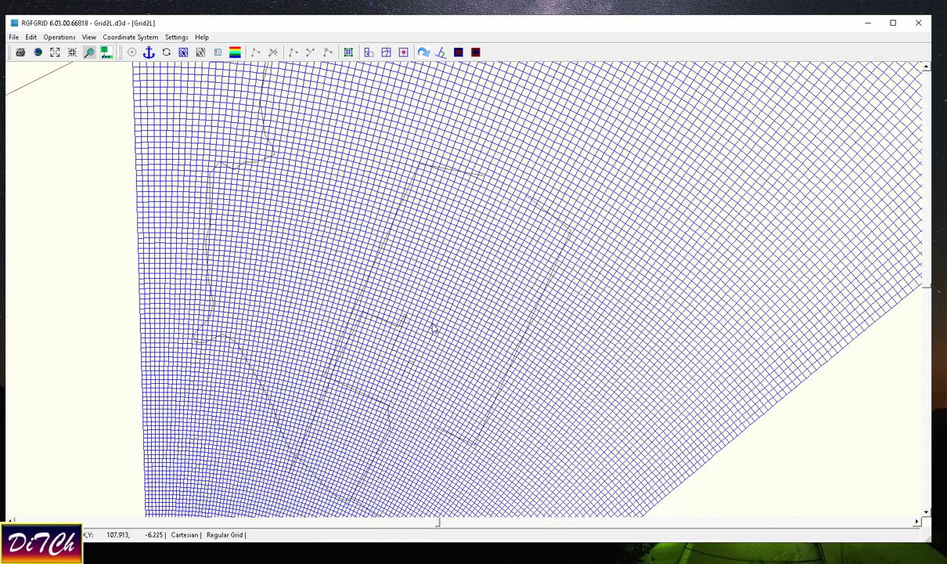
{"action": "scroll", "coordinate": [380, 332], "scroll_direction": "up", "scroll_amount": 1}
{"action": "scroll", "coordinate": [391, 325], "scroll_direction": "down", "scroll_amount": 2}
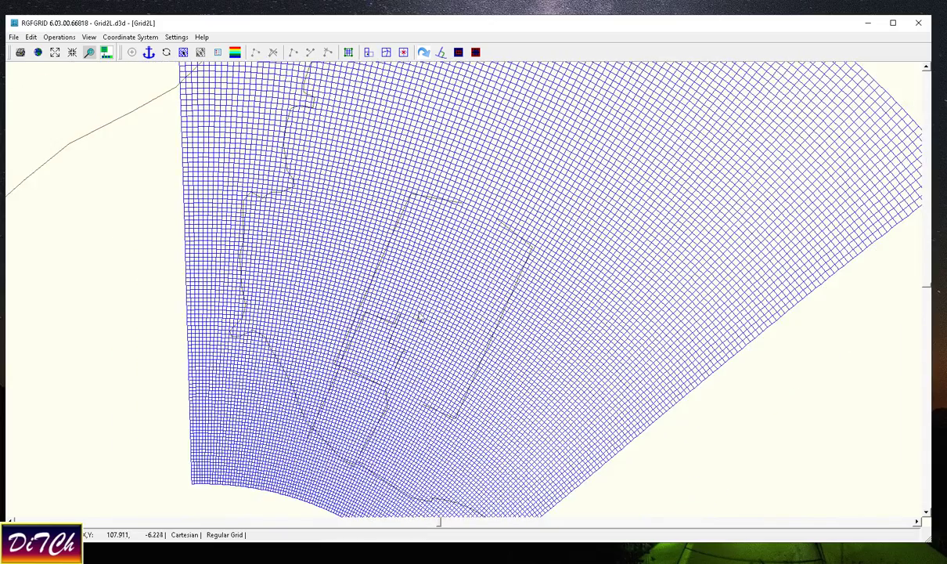
{"action": "scroll", "coordinate": [491, 263], "scroll_direction": "down", "scroll_amount": 1}
{"action": "scroll", "coordinate": [492, 263], "scroll_direction": "down", "scroll_amount": 2}
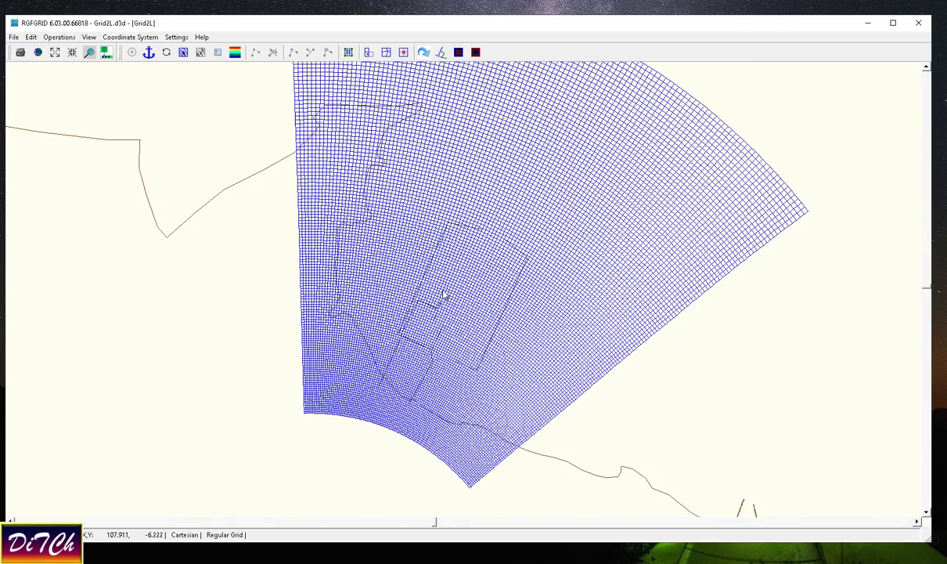
{"action": "scroll", "coordinate": [443, 294], "scroll_direction": "down", "scroll_amount": 1}
{"action": "scroll", "coordinate": [453, 462], "scroll_direction": "up", "scroll_amount": 1}
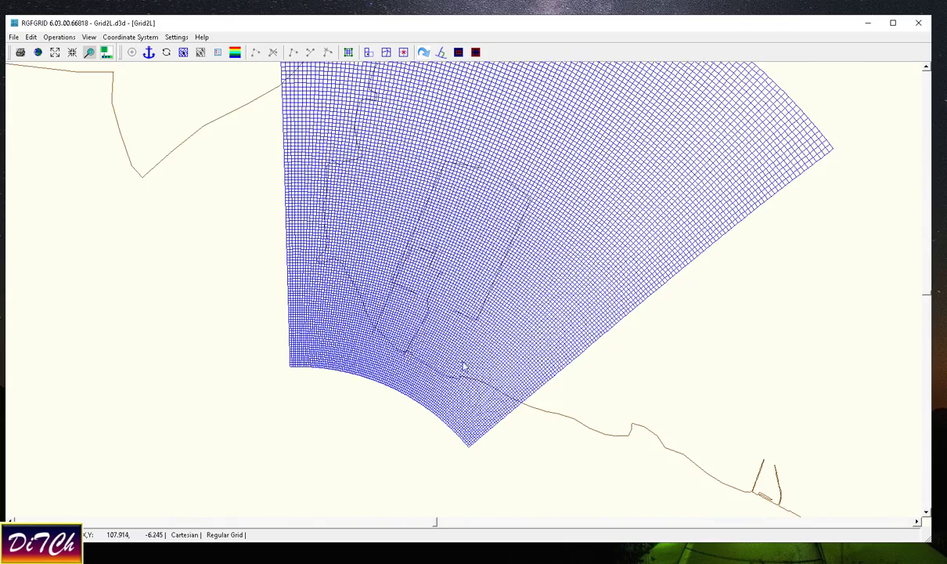
{"action": "scroll", "coordinate": [462, 364], "scroll_direction": "up", "scroll_amount": 1}
{"action": "scroll", "coordinate": [486, 448], "scroll_direction": "down", "scroll_amount": 1}
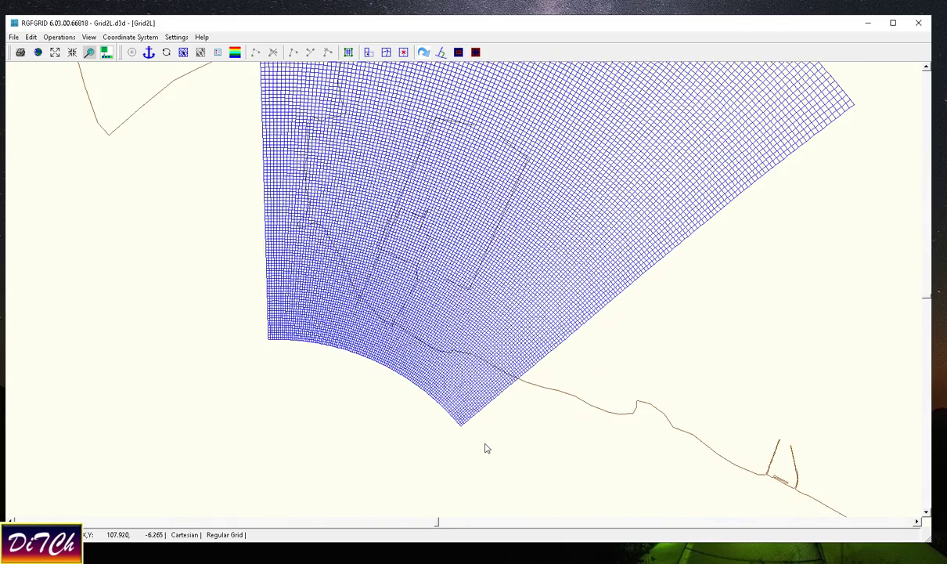
{"action": "scroll", "coordinate": [483, 438], "scroll_direction": "up", "scroll_amount": 1}
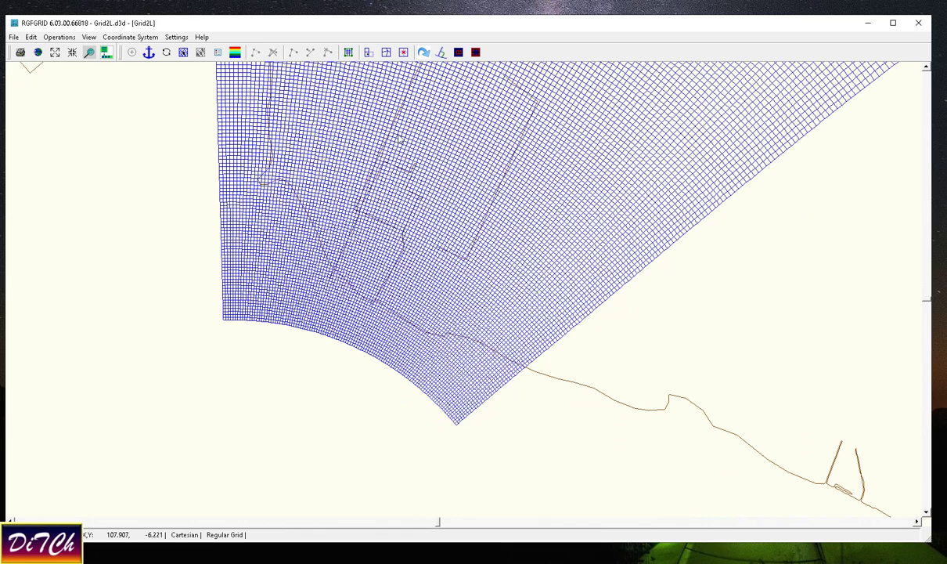
Block-delete the innermost rows along the fan's landward arc and the leftover cells at its southern tip.
{"action": "left_click", "coordinate": [440, 52]}
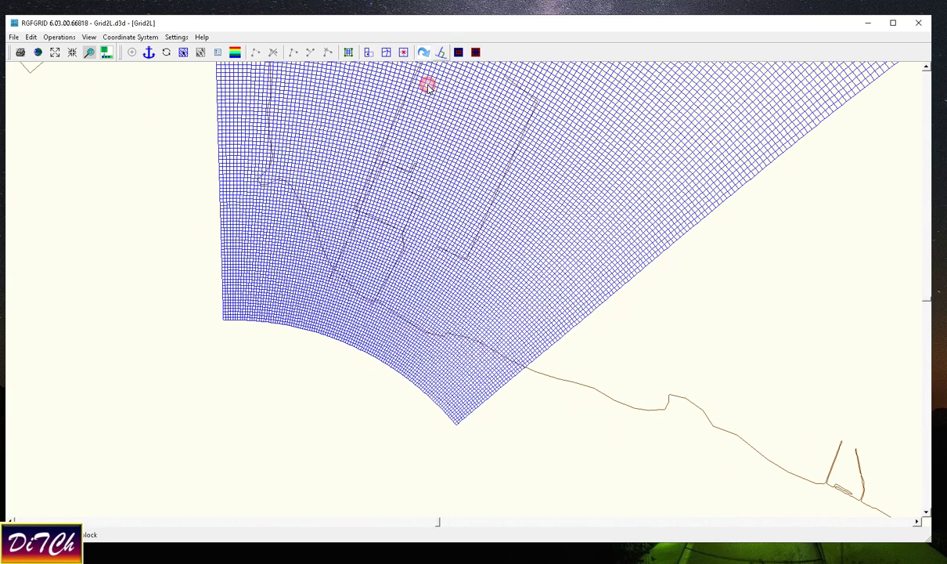
{"action": "left_click", "coordinate": [223, 289]}
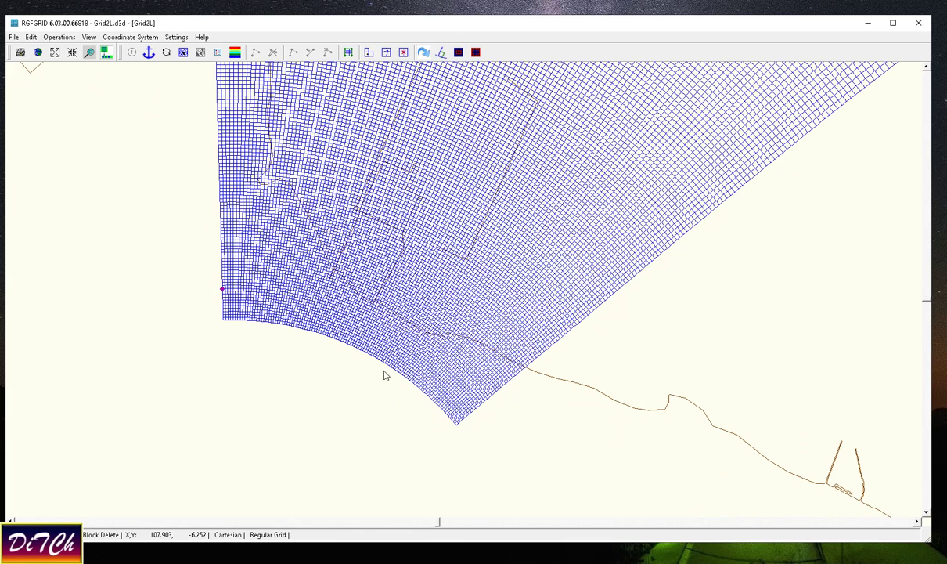
{"action": "left_click", "coordinate": [456, 428]}
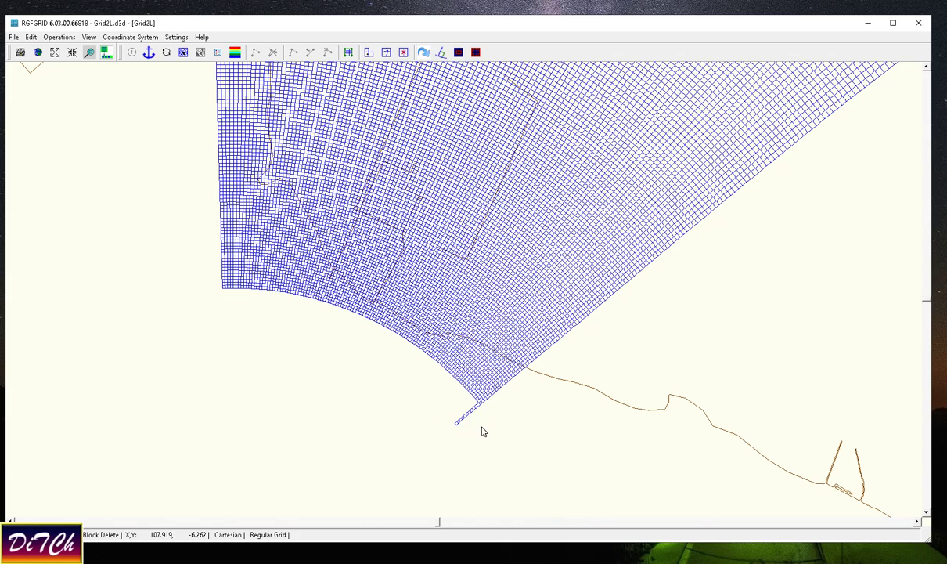
{"action": "left_click", "coordinate": [499, 390]}
{"action": "left_click", "coordinate": [456, 428]}
{"action": "left_click", "coordinate": [460, 360]}
{"action": "left_click", "coordinate": [513, 412]}
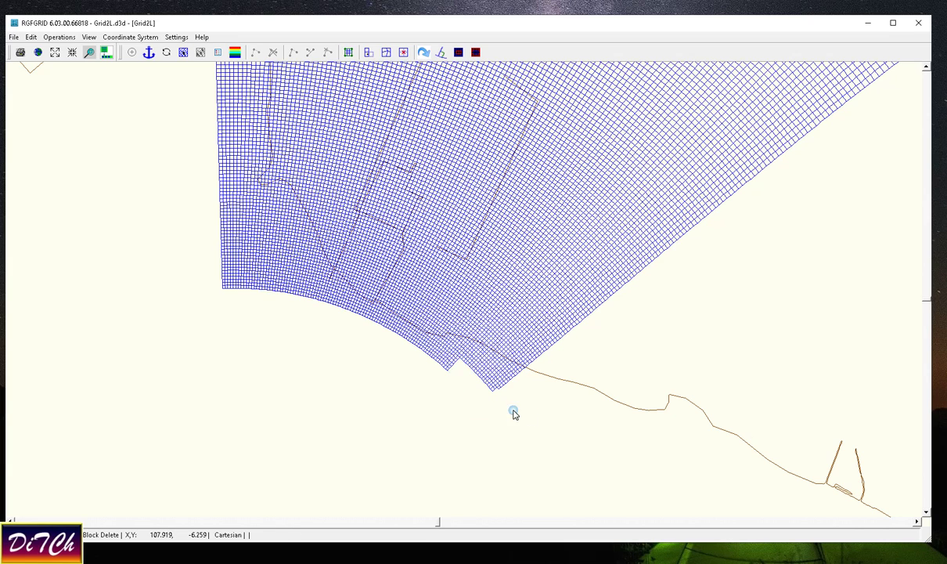
Block-delete the land cells at the fan's southwest corner in stepped blocks.
{"action": "scroll", "coordinate": [606, 422], "scroll_direction": "down", "scroll_amount": 3}
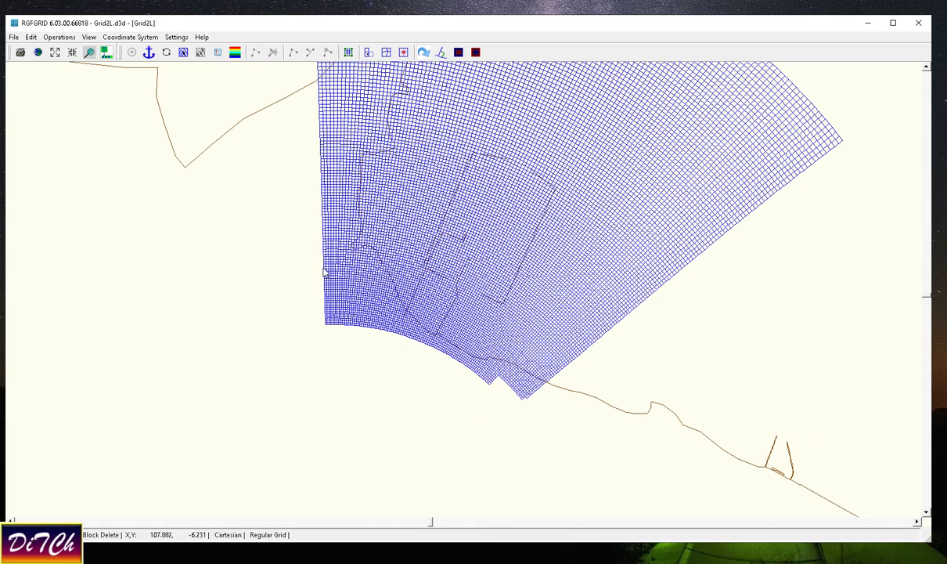
{"action": "left_click", "coordinate": [323, 266]}
{"action": "left_click", "coordinate": [357, 329]}
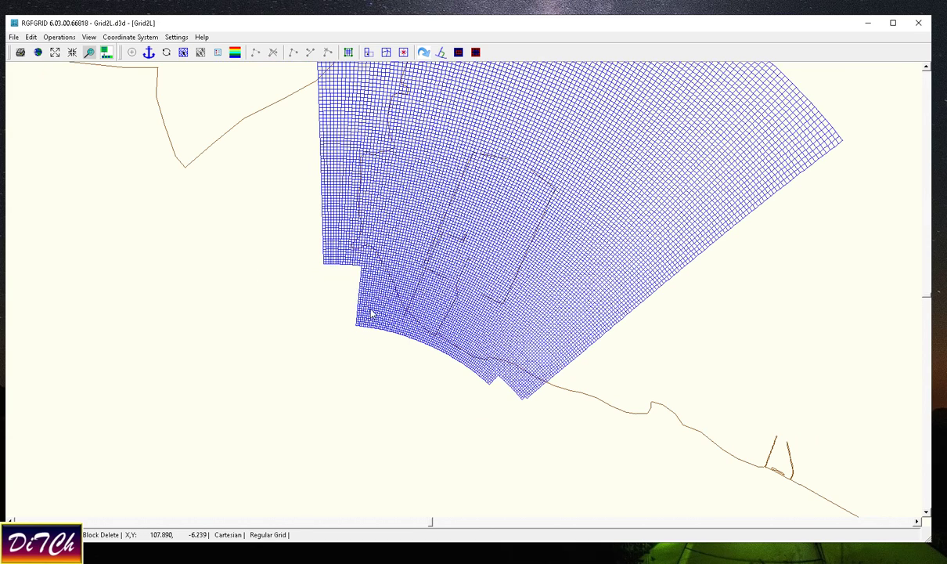
{"action": "left_click", "coordinate": [378, 293]}
{"action": "left_click", "coordinate": [355, 326]}
Block-delete a notch of land cells midway up the fan's western edge and the outer columns below it.
{"action": "scroll", "coordinate": [446, 376], "scroll_direction": "down", "scroll_amount": 3}
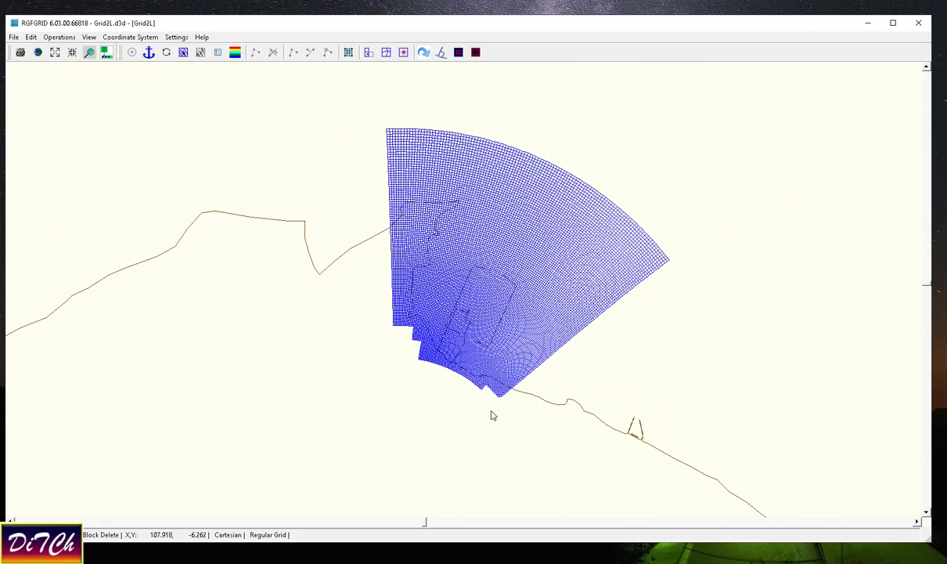
{"action": "scroll", "coordinate": [406, 224], "scroll_direction": "up", "scroll_amount": 2}
{"action": "left_click", "coordinate": [379, 234]}
{"action": "left_click", "coordinate": [378, 235]}
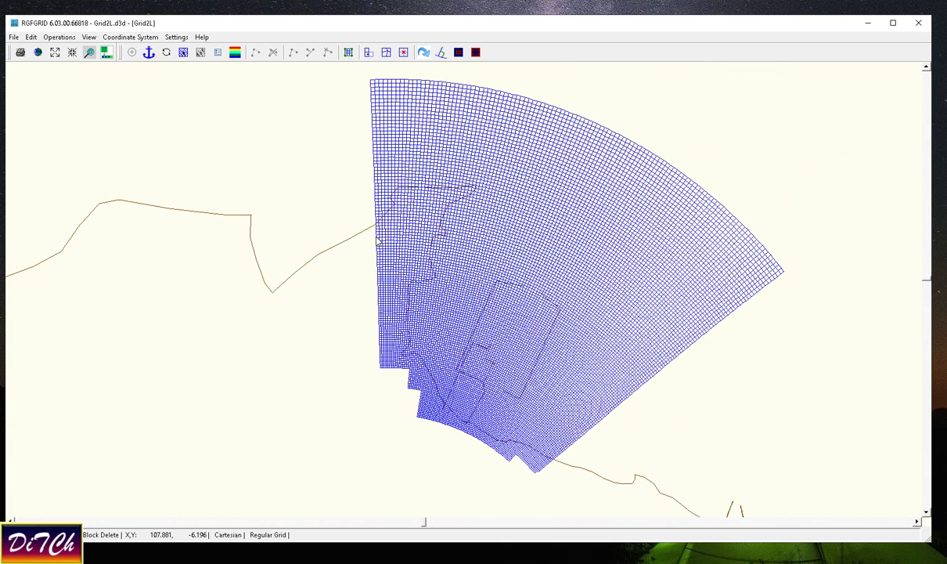
{"action": "left_click", "coordinate": [377, 239]}
{"action": "left_click", "coordinate": [409, 270]}
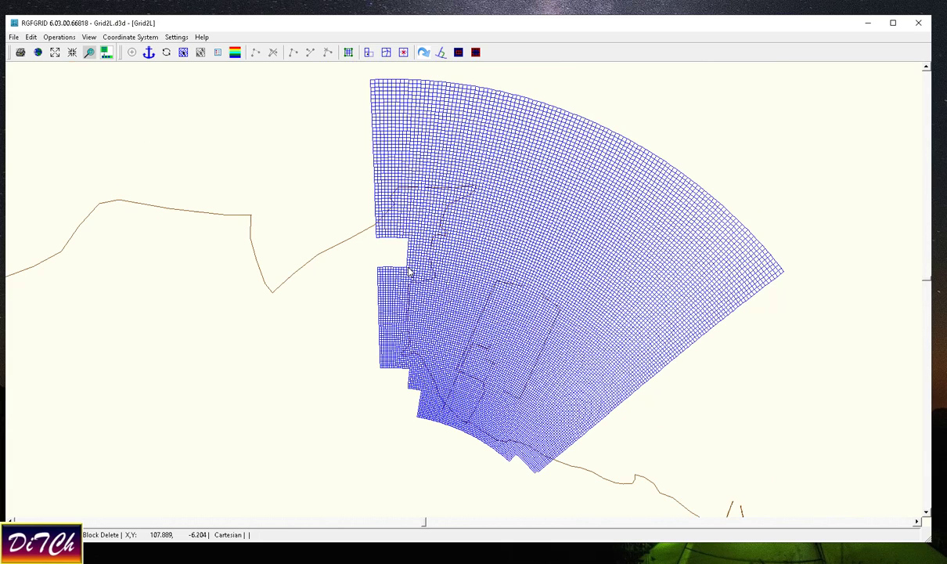
{"action": "left_click", "coordinate": [377, 269]}
{"action": "left_click", "coordinate": [392, 371]}
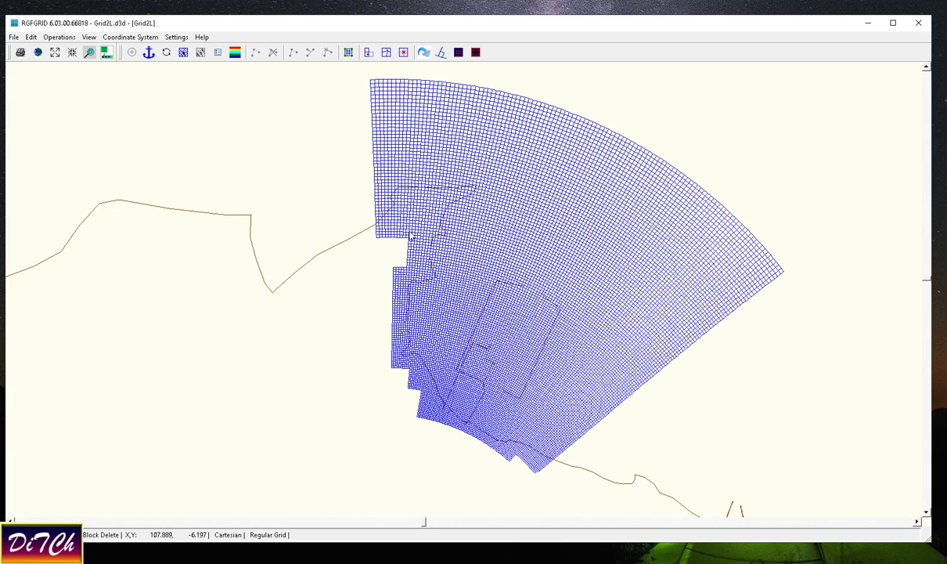
Block-delete two more small blocks of land cells around the western notch, following the coastline northeast.
{"action": "left_click", "coordinate": [409, 206]}
{"action": "left_click", "coordinate": [421, 234]}
{"action": "left_click", "coordinate": [397, 227]}
{"action": "left_click", "coordinate": [416, 251]}
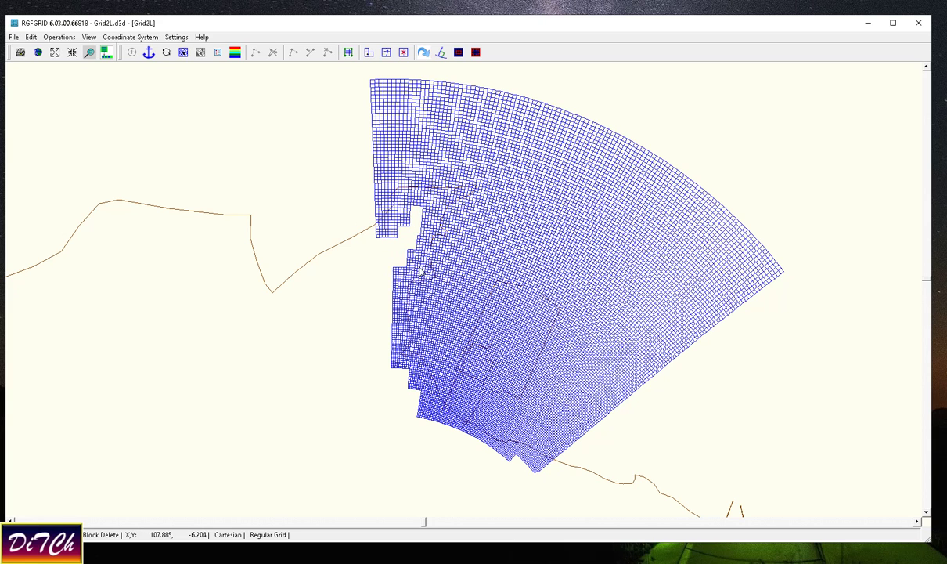
{"action": "scroll", "coordinate": [449, 211], "scroll_direction": "down", "scroll_amount": 1}
{"action": "scroll", "coordinate": [439, 205], "scroll_direction": "up", "scroll_amount": 2}
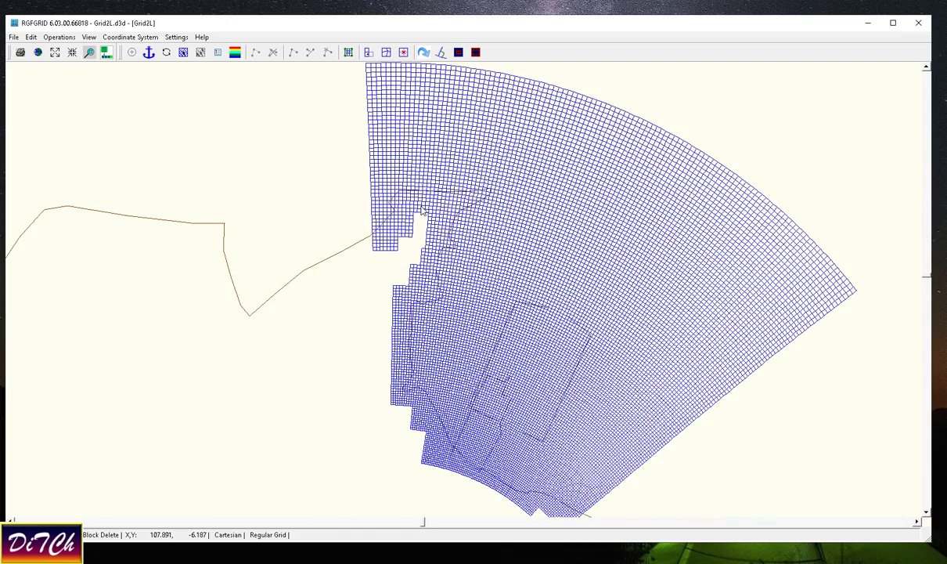
{"action": "scroll", "coordinate": [395, 231], "scroll_direction": "down", "scroll_amount": 2}
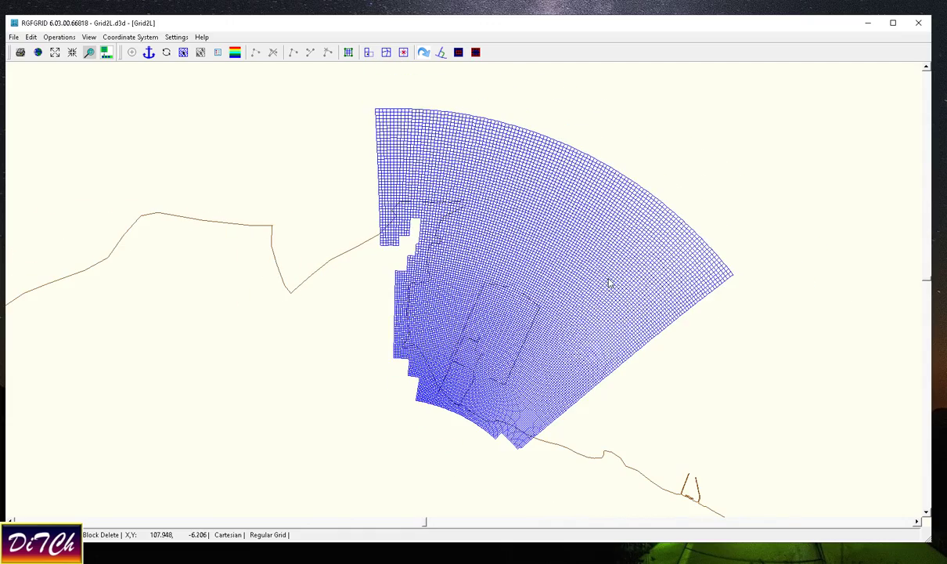
{"action": "scroll", "coordinate": [501, 191], "scroll_direction": "down", "scroll_amount": 1}
{"action": "scroll", "coordinate": [619, 150], "scroll_direction": "up", "scroll_amount": 1}
{"action": "scroll", "coordinate": [650, 164], "scroll_direction": "up", "scroll_amount": 1}
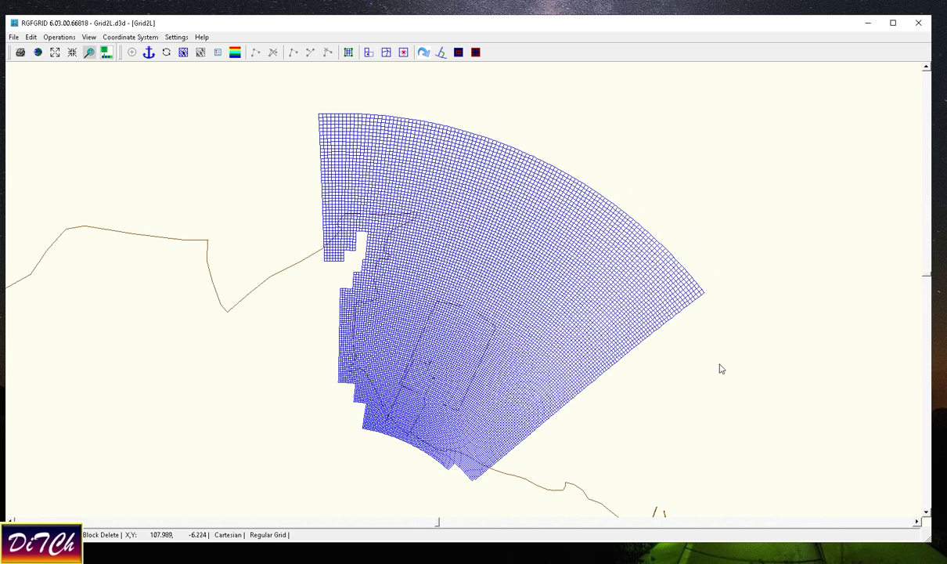
Save the project under the new name Grid3D.d3d in the prj folder.
{"action": "left_click", "coordinate": [16, 38]}
{"action": "left_click", "coordinate": [32, 93]}
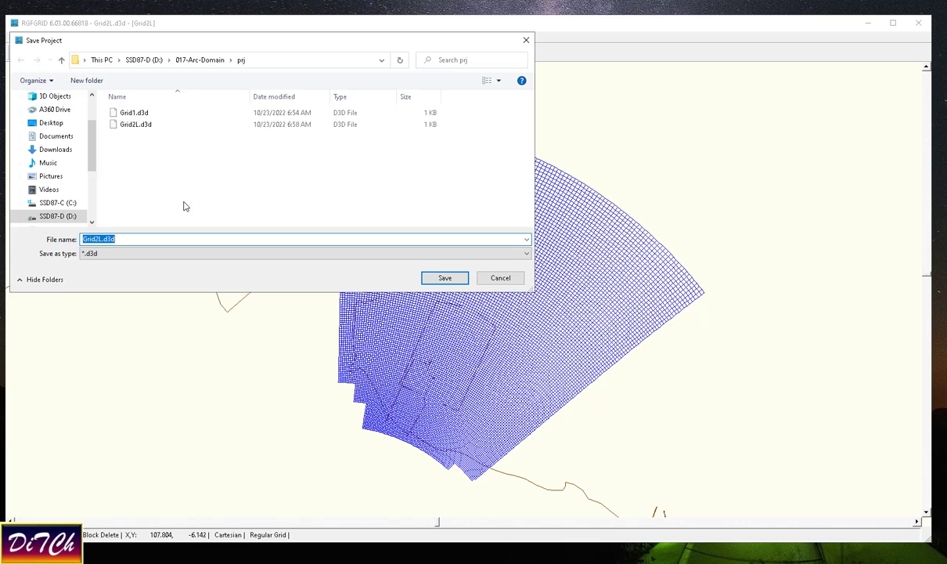
{"action": "left_click", "coordinate": [130, 125]}
{"action": "double_click", "coordinate": [91, 241]}
{"action": "left_click", "coordinate": [95, 240]}
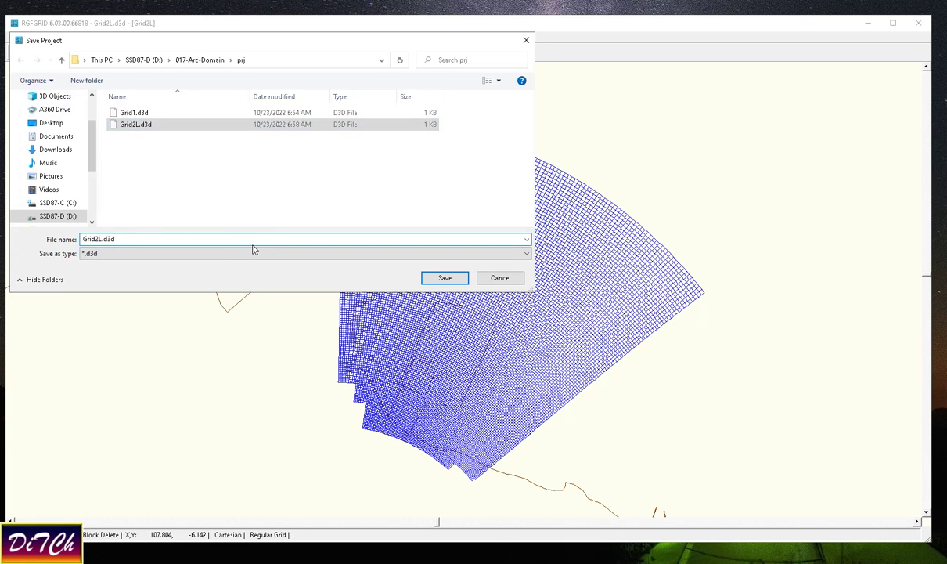
{"action": "key", "text": "Delete"}
{"action": "type", "text": "3D"}
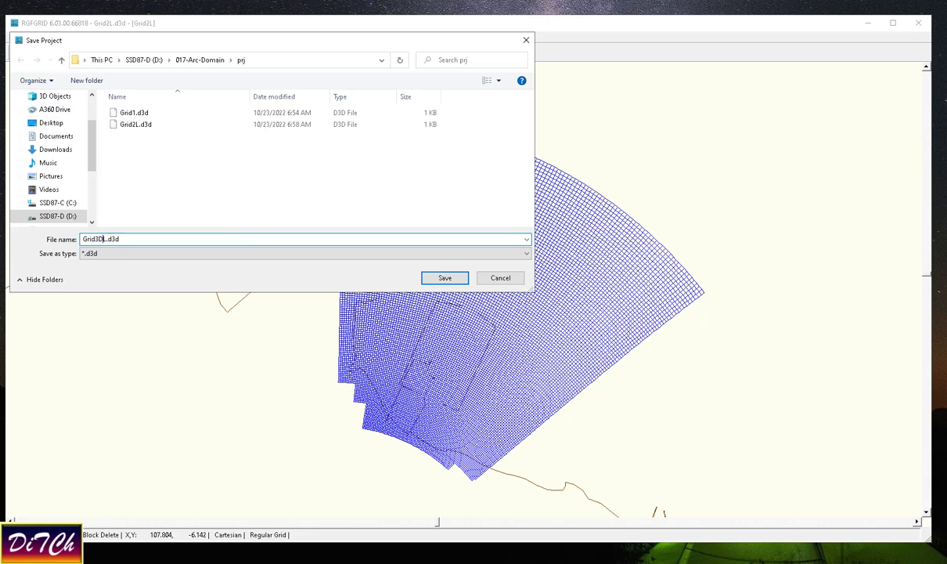
{"action": "key", "text": "Return"}
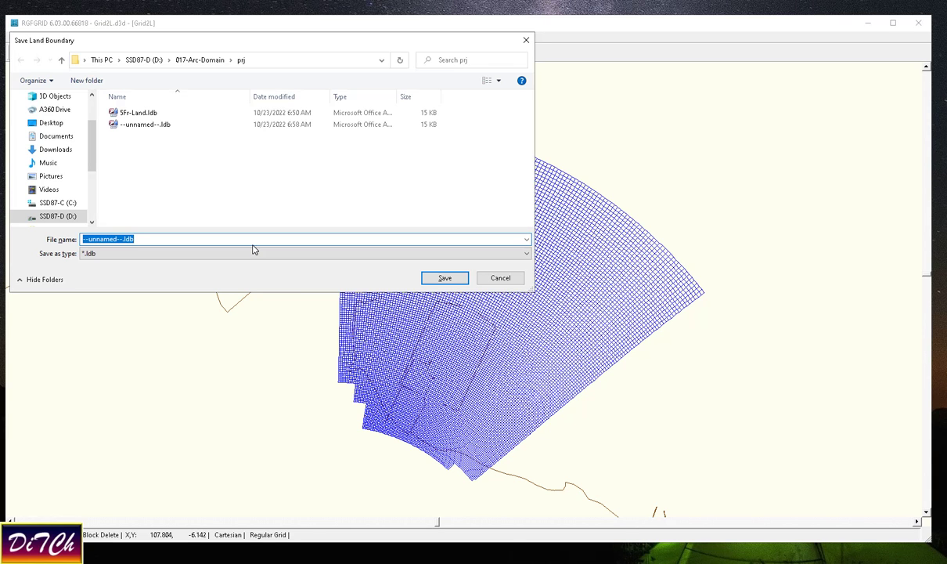
Overwrite the land boundary file --unnamed--.ldb and save the grid as Grid3D.grd.
{"action": "key", "text": "Return"}
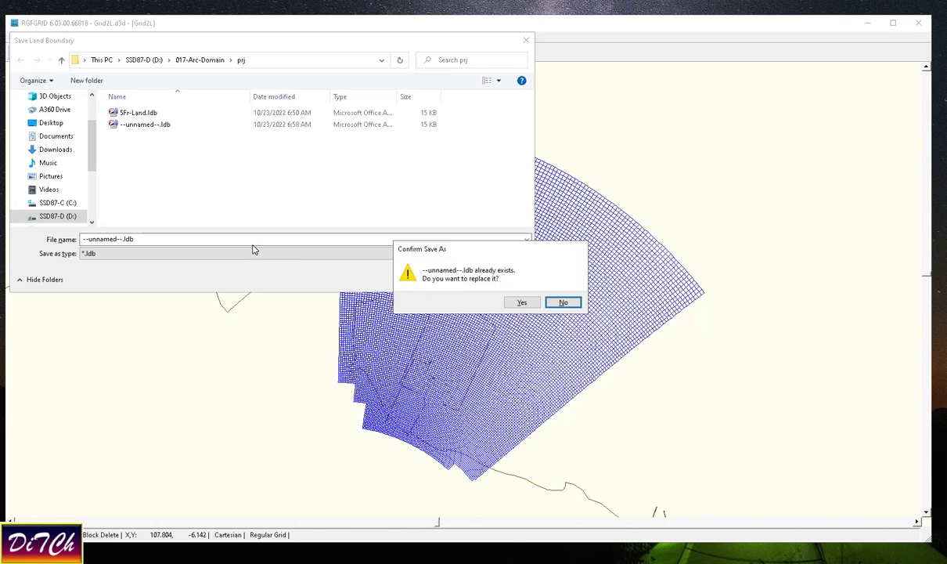
{"action": "left_click", "coordinate": [535, 307]}
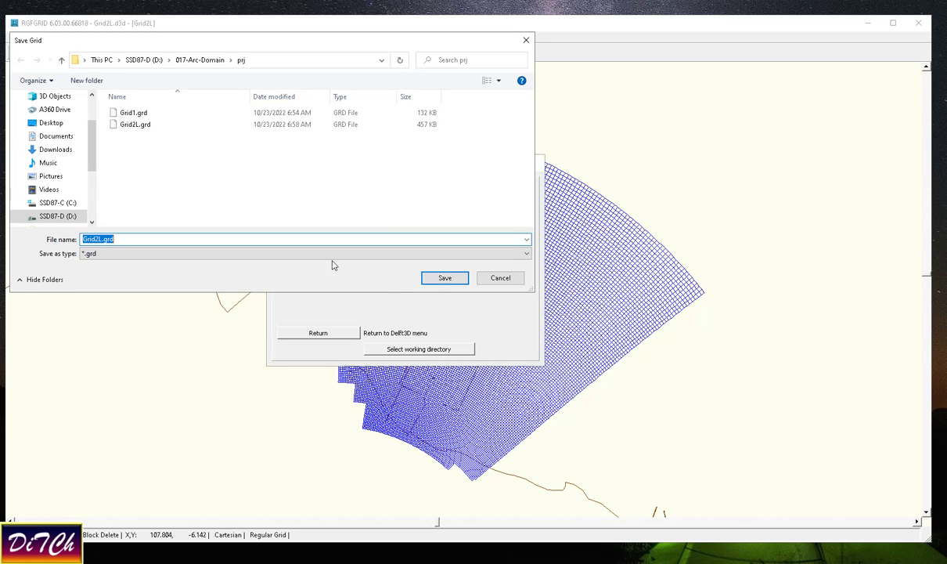
{"action": "left_click", "coordinate": [232, 256]}
{"action": "left_click", "coordinate": [241, 267]}
{"action": "type", "text": "D"}
{"action": "key", "text": "Return"}
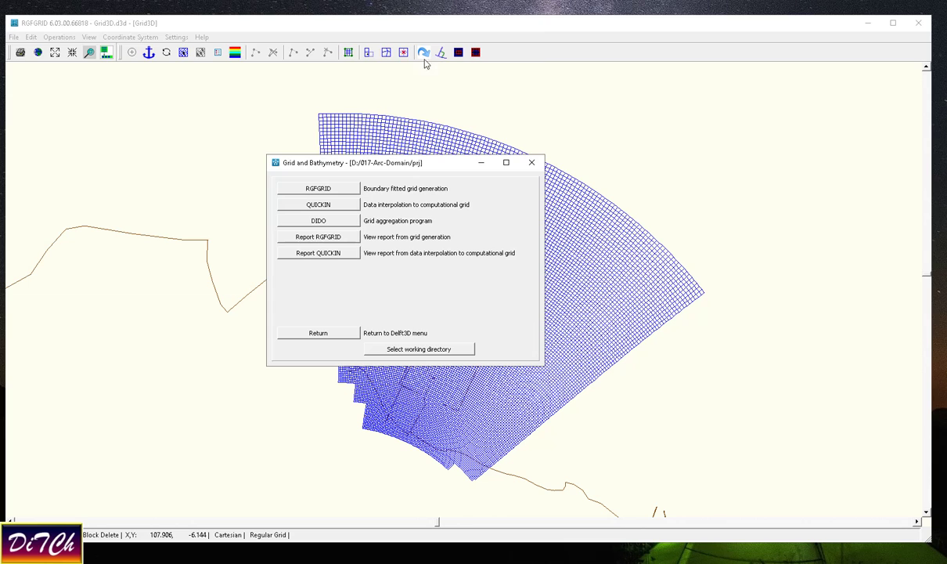
{"action": "left_click", "coordinate": [451, 30]}
Load the Delft3D-FLOW grid Grid2L.grd alongside Grid3D and view both grids together.
{"action": "scroll", "coordinate": [539, 221], "scroll_direction": "down", "scroll_amount": 1}
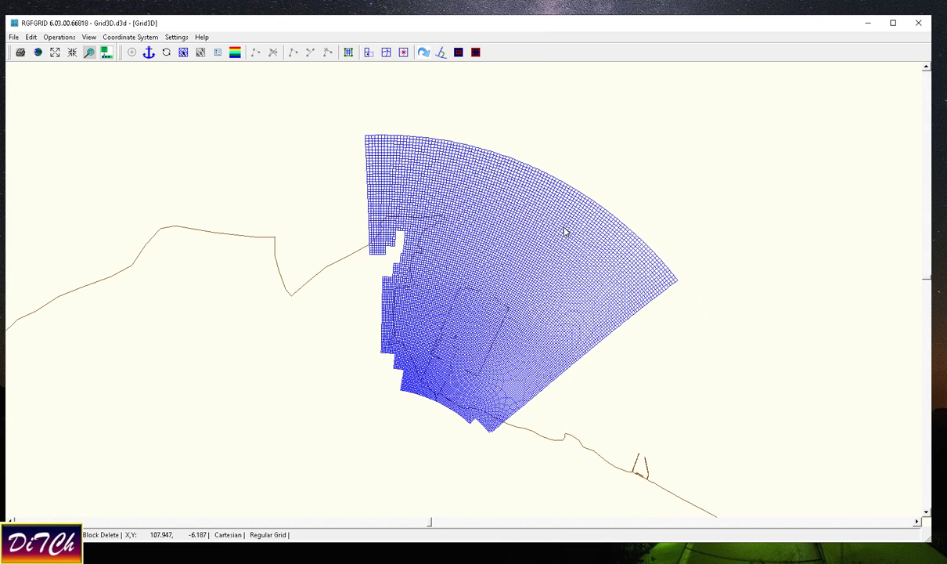
{"action": "scroll", "coordinate": [535, 155], "scroll_direction": "down", "scroll_amount": 1}
{"action": "scroll", "coordinate": [638, 103], "scroll_direction": "up", "scroll_amount": 1}
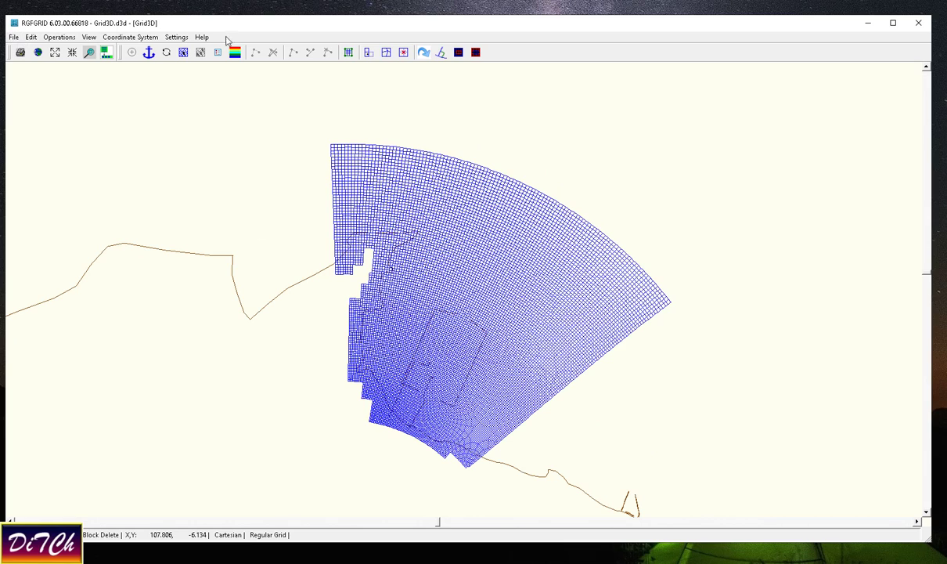
{"action": "left_click", "coordinate": [14, 38]}
{"action": "left_click", "coordinate": [88, 37]}
{"action": "left_click", "coordinate": [14, 37]}
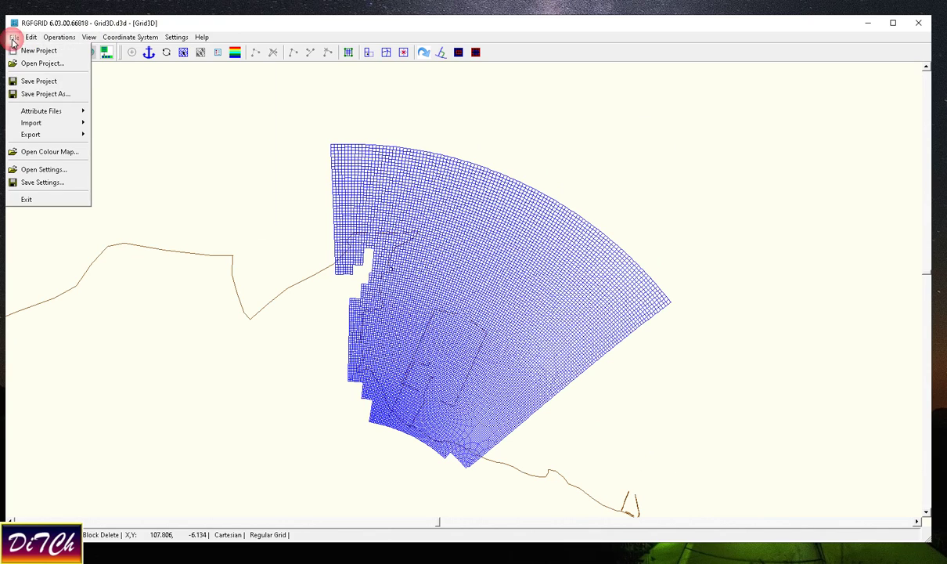
{"action": "mouse_move", "coordinate": [39, 123]}
{"action": "left_click", "coordinate": [106, 122]}
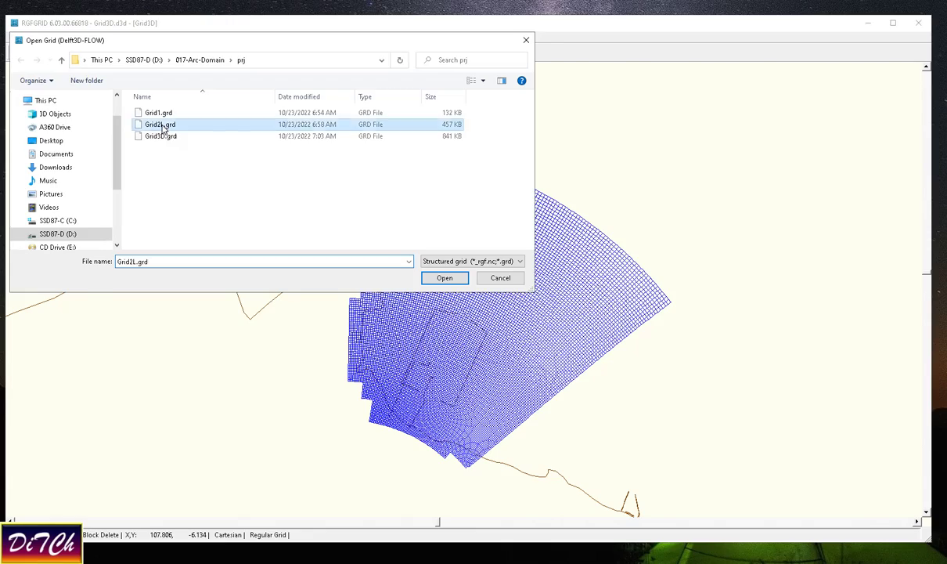
{"action": "double_click", "coordinate": [163, 128]}
{"action": "scroll", "coordinate": [356, 170], "scroll_direction": "down", "scroll_amount": 5}
{"action": "scroll", "coordinate": [537, 305], "scroll_direction": "up", "scroll_amount": 3}
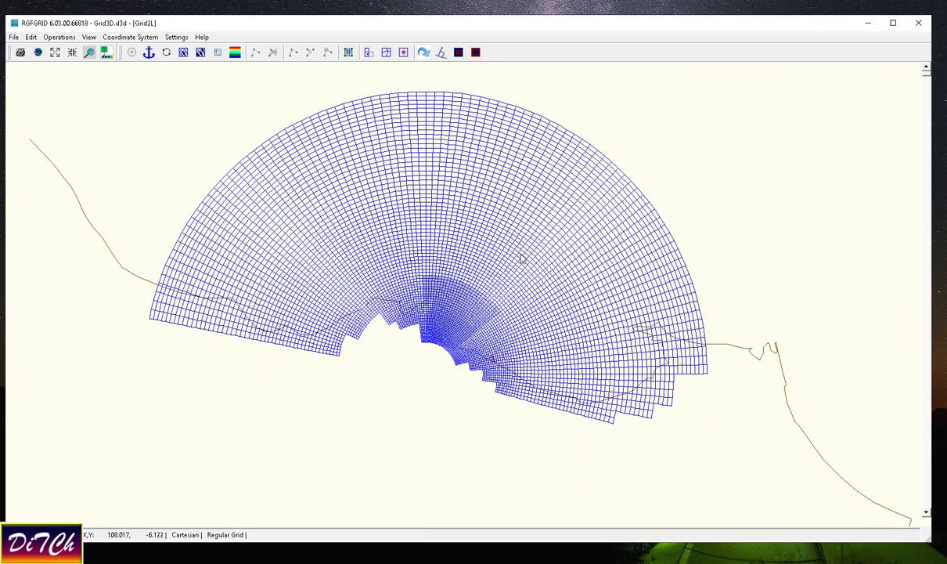
{"action": "scroll", "coordinate": [464, 257], "scroll_direction": "up", "scroll_amount": 1}
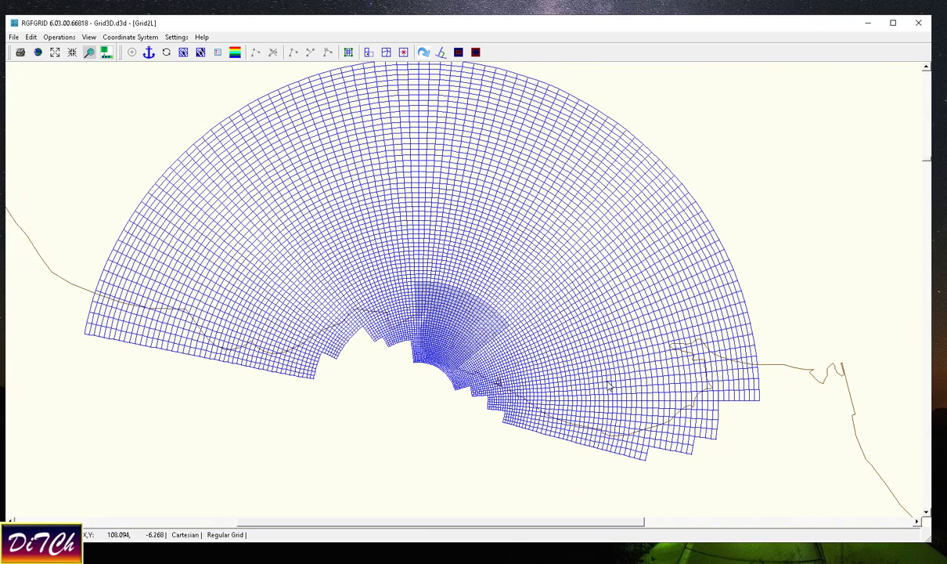
Examine how the fine Grid3D harbour grid nests inside the coarser Grid2L grid along the coastline, close up and in full extent.
{"action": "scroll", "coordinate": [500, 297], "scroll_direction": "down", "scroll_amount": 1}
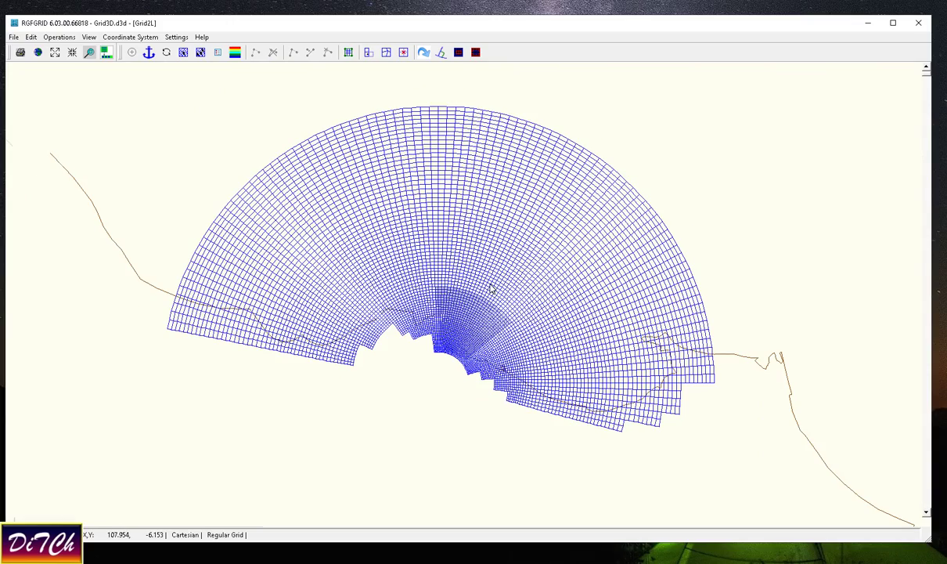
{"action": "scroll", "coordinate": [493, 288], "scroll_direction": "up", "scroll_amount": 1}
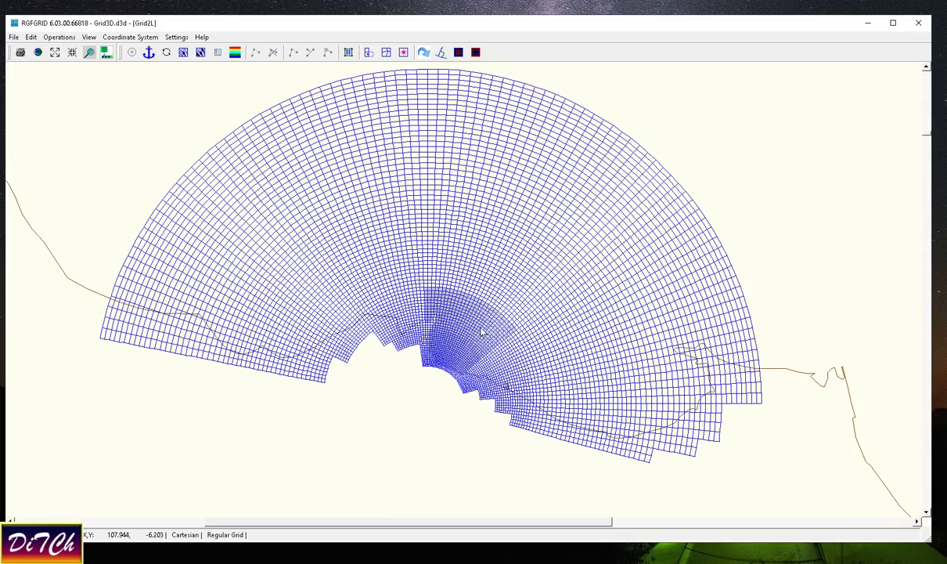
{"action": "scroll", "coordinate": [474, 326], "scroll_direction": "up", "scroll_amount": 2}
{"action": "scroll", "coordinate": [475, 325], "scroll_direction": "up", "scroll_amount": 2}
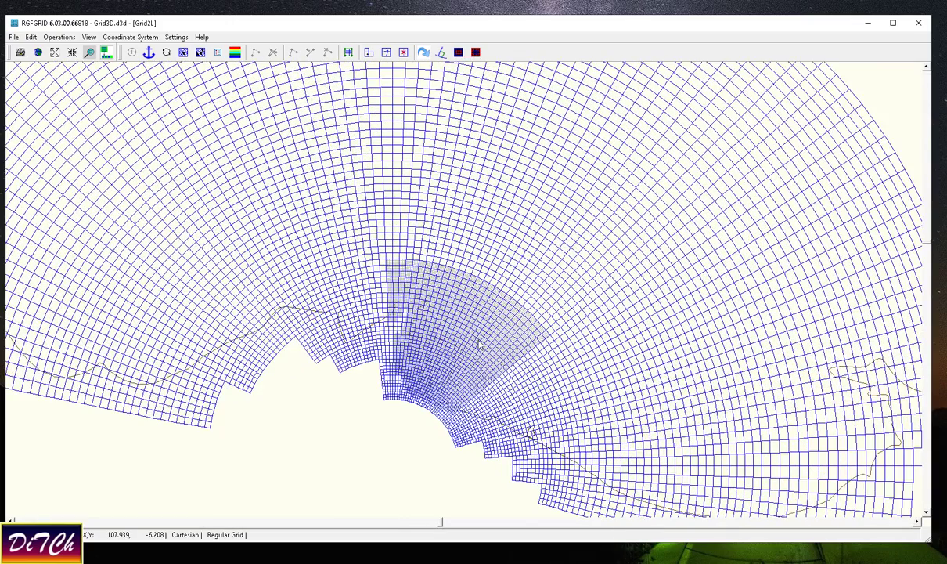
{"action": "scroll", "coordinate": [433, 395], "scroll_direction": "up", "scroll_amount": 1}
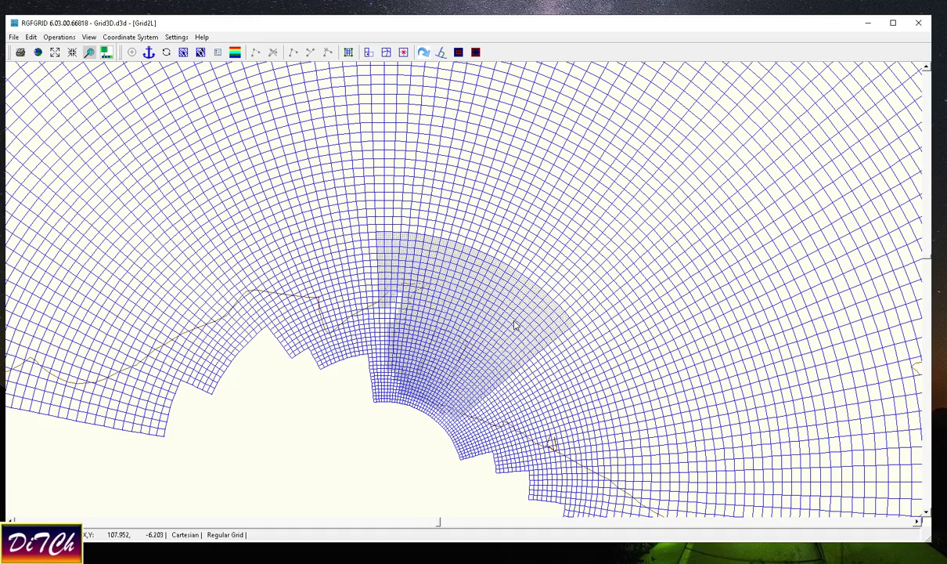
{"action": "scroll", "coordinate": [519, 327], "scroll_direction": "down", "scroll_amount": 1}
{"action": "scroll", "coordinate": [527, 332], "scroll_direction": "down", "scroll_amount": 1}
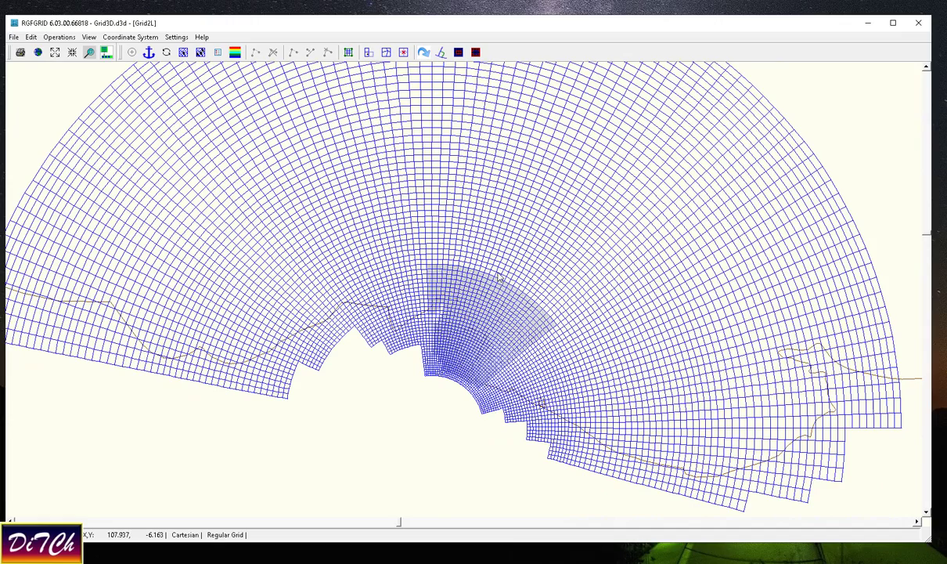
{"action": "scroll", "coordinate": [499, 212], "scroll_direction": "up", "scroll_amount": 1}
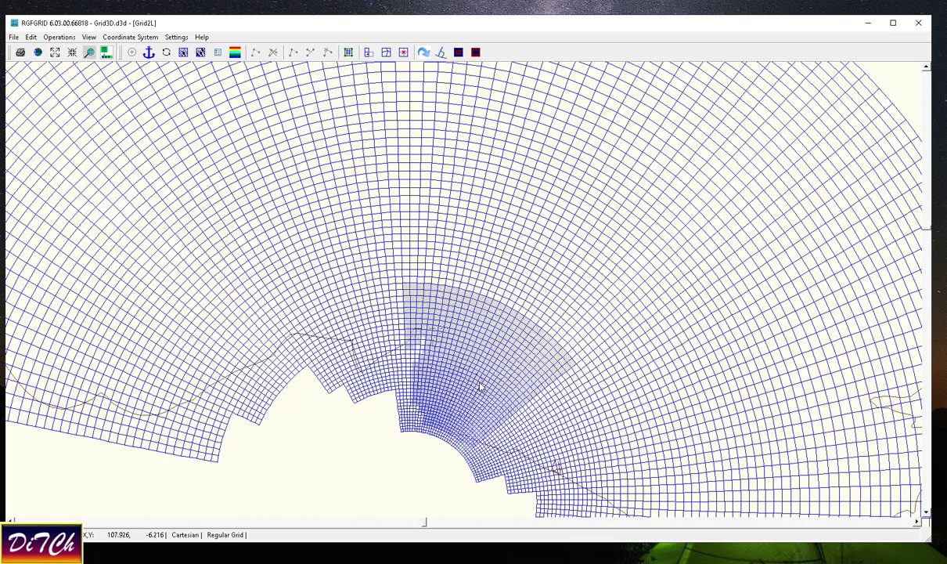
{"action": "scroll", "coordinate": [473, 325], "scroll_direction": "down", "scroll_amount": 2}
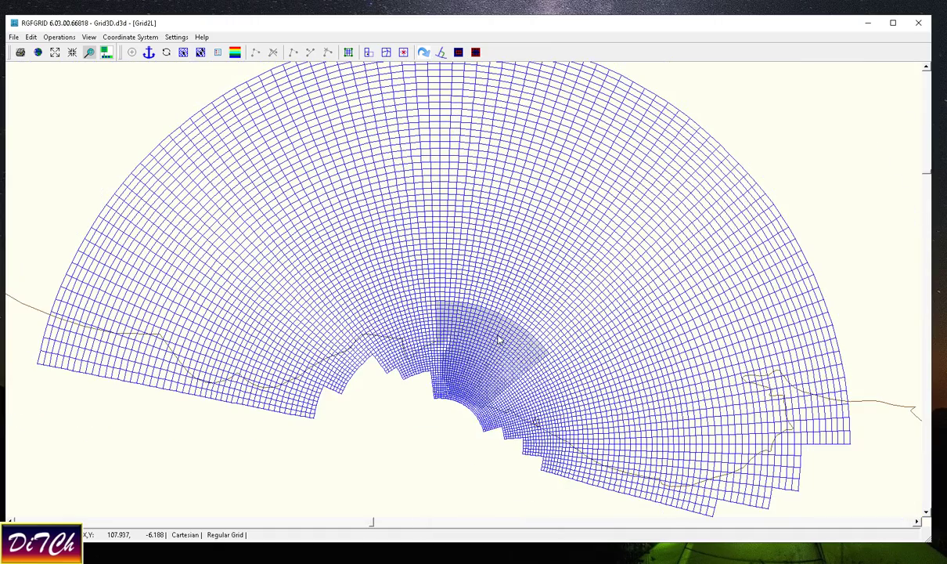
{"action": "scroll", "coordinate": [498, 338], "scroll_direction": "down", "scroll_amount": 1}
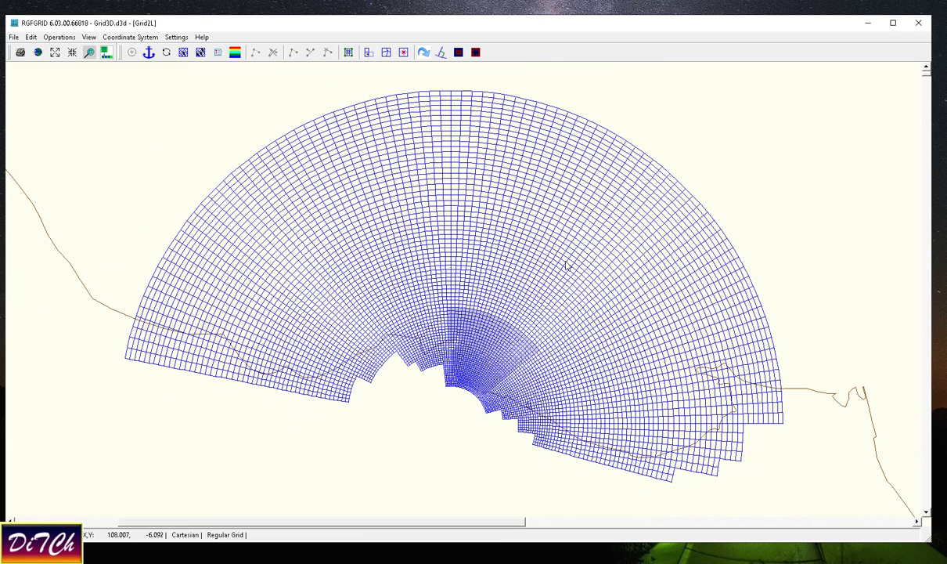
{"action": "scroll", "coordinate": [562, 261], "scroll_direction": "down", "scroll_amount": 1}
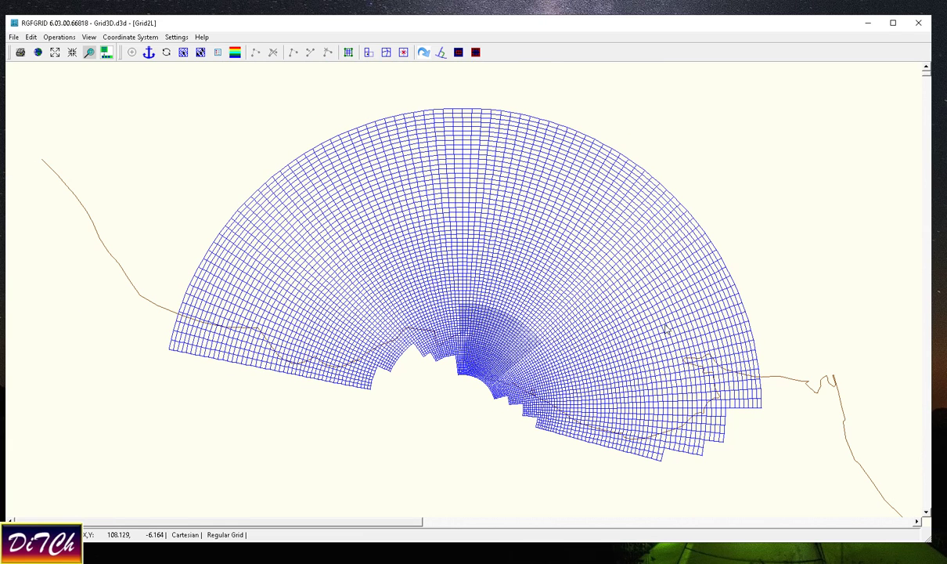